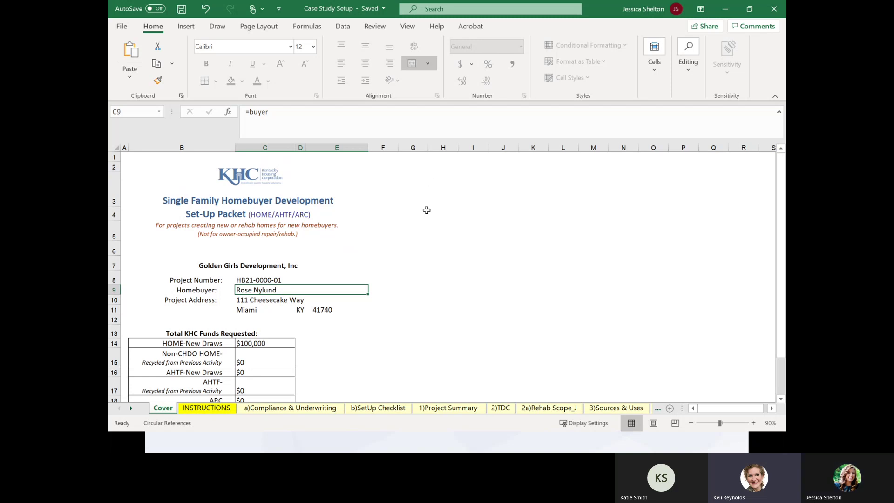
Step: Review the Cover sheet at 120% zoom, covering the project details and the Total KHC Funds Requested table with its HOME-New Draws amount
click(753, 422)
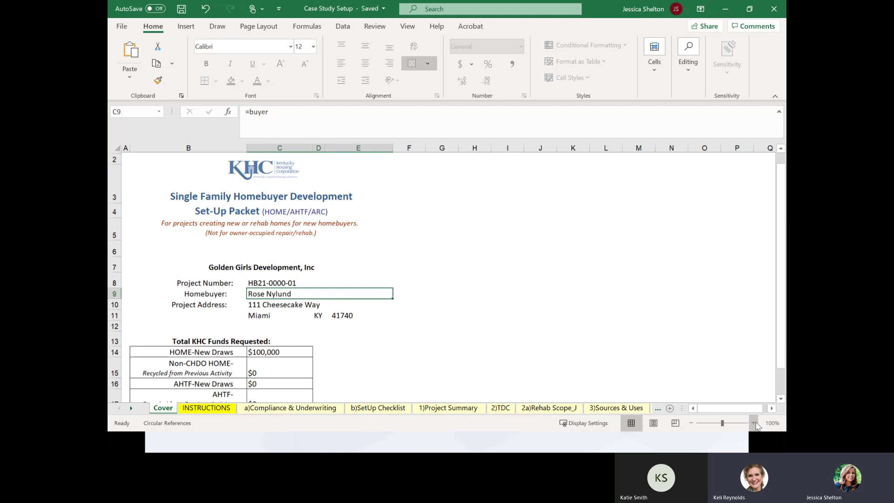
click(753, 421)
click(753, 422)
scroll(622, 325, down, 1)
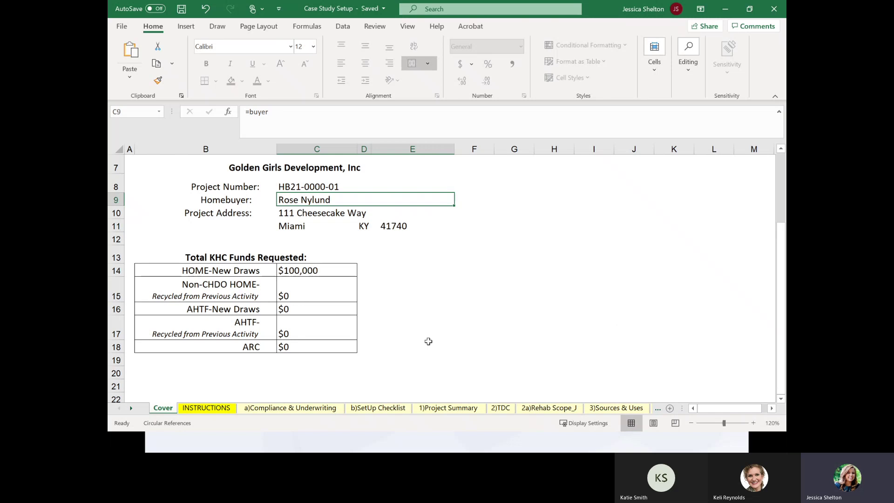
scroll(448, 294, up, 1)
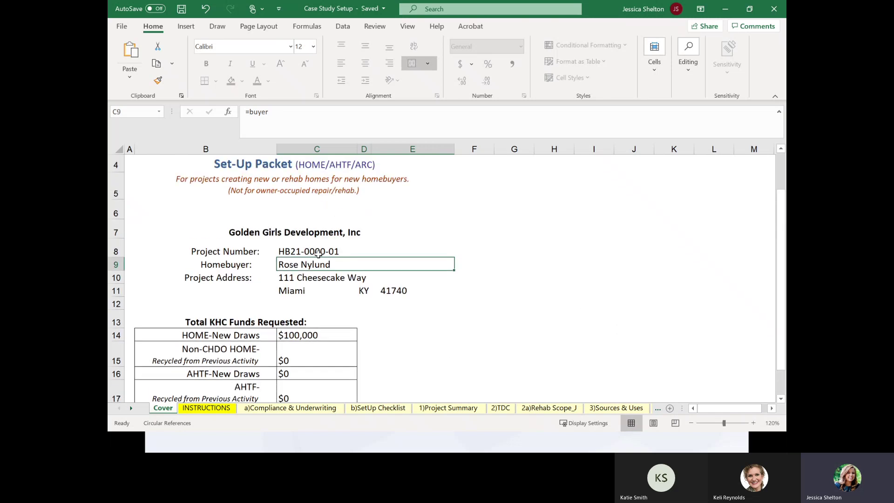
scroll(382, 292, down, 1)
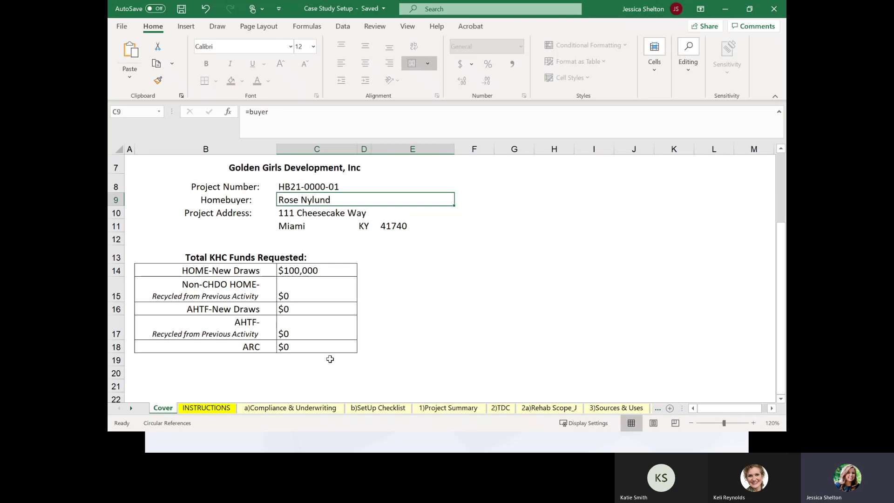
scroll(392, 323, up, 1)
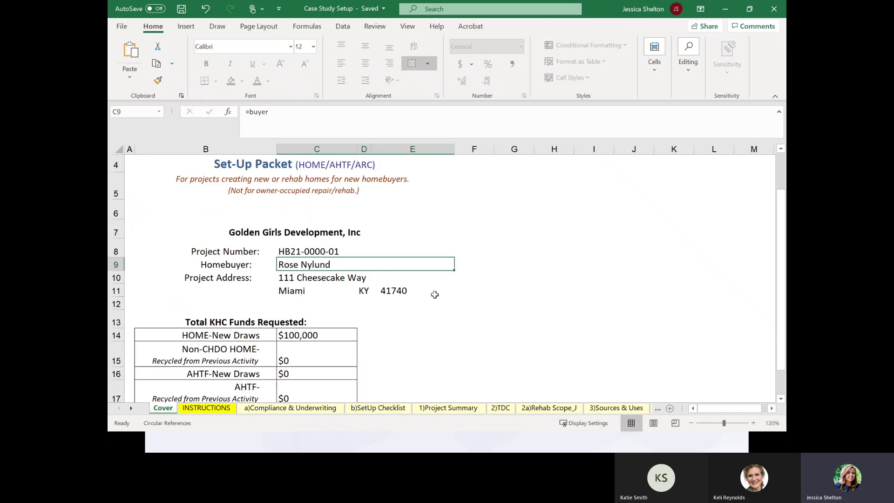
scroll(434, 296, up, 2)
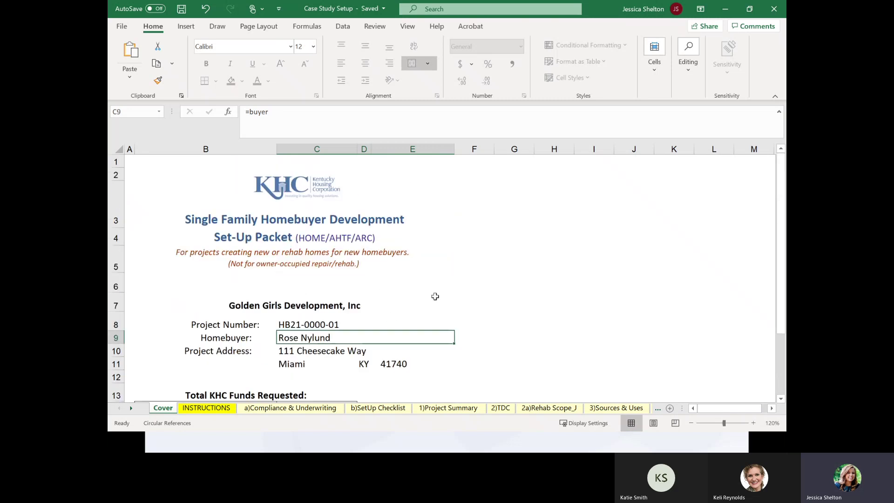
scroll(435, 296, down, 2)
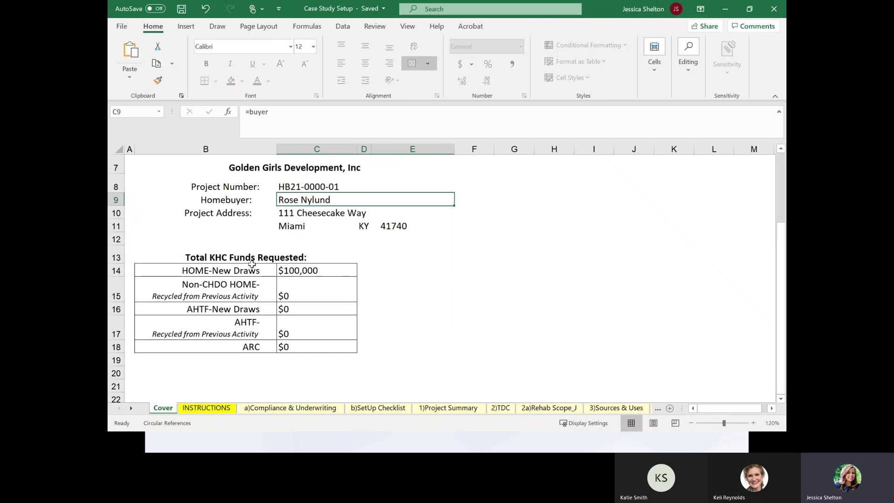
click(197, 274)
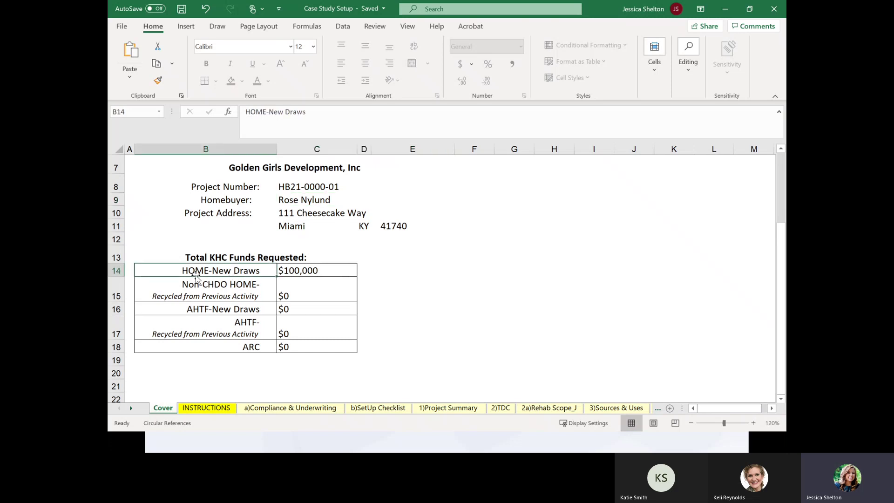
click(291, 269)
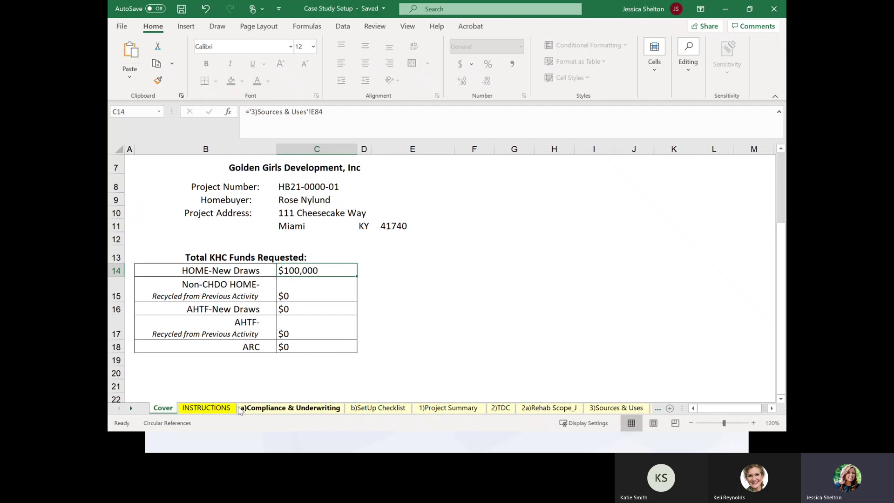
Step: Read through the INSTRUCTIONS sheet, from the general instructions to the guidance for the individual worksheets
click(225, 412)
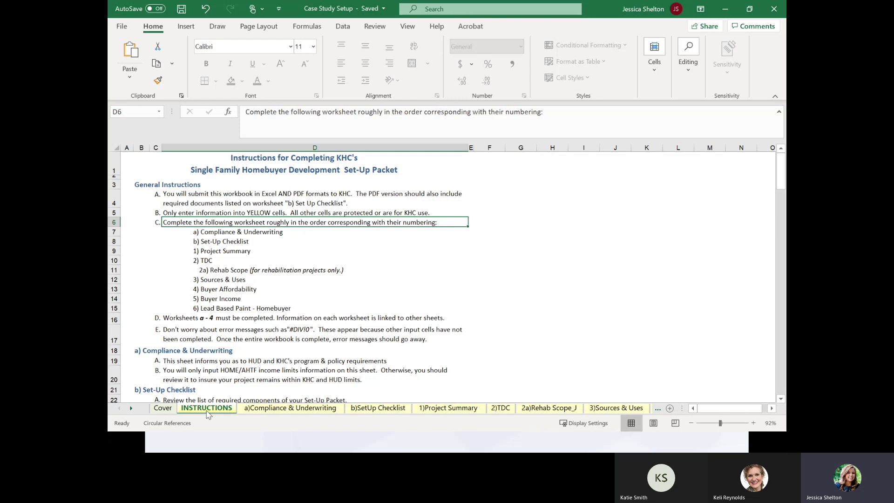
scroll(214, 297, down, 5)
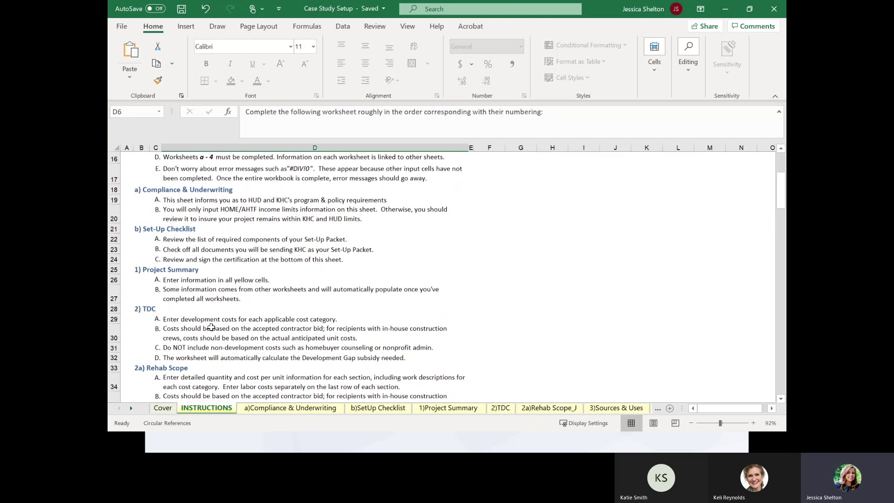
scroll(219, 319, down, 1)
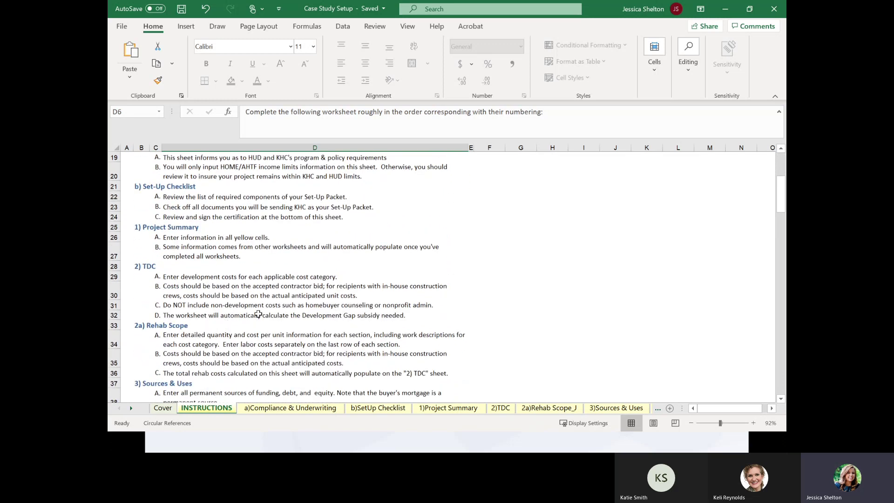
scroll(251, 321, up, 3)
scroll(257, 340, up, 3)
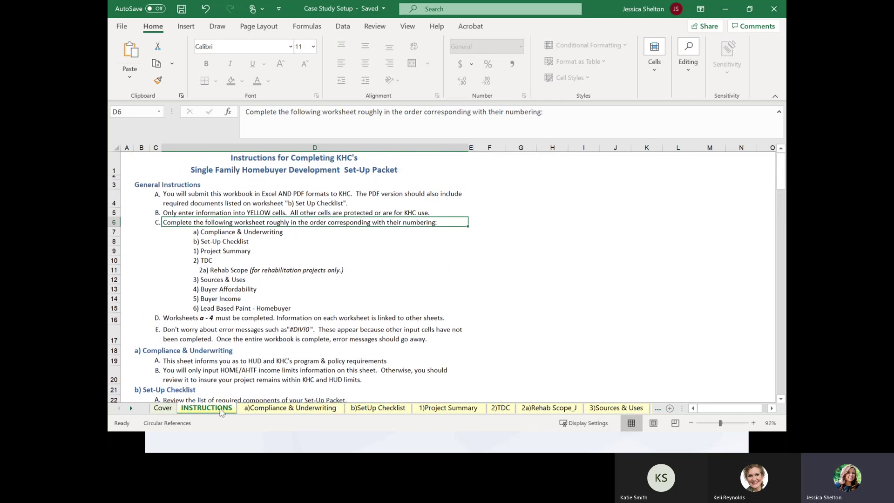
Step: Inspect the household size and the HOME 80% AMI income limit on the Compliance & Underwriting sheet
click(288, 409)
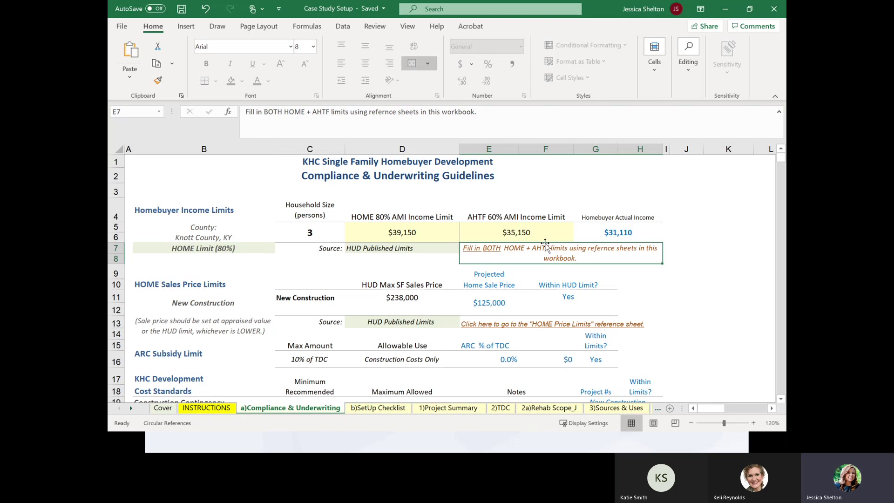
click(331, 233)
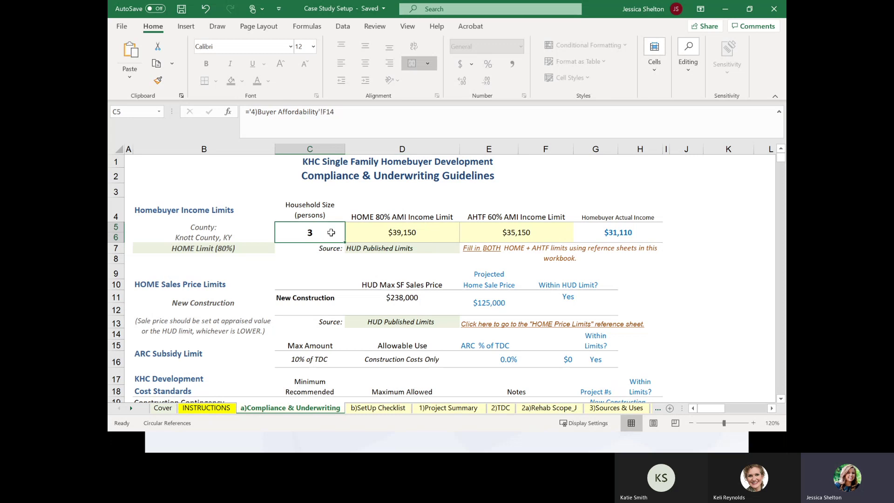
click(435, 233)
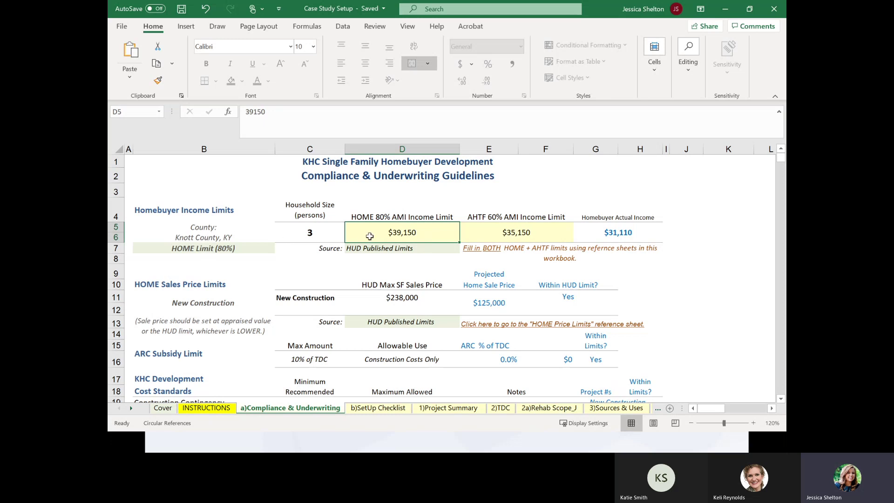
Step: View the HOME and AHTF income limit reference sheets effective 6-1-21
click(131, 412)
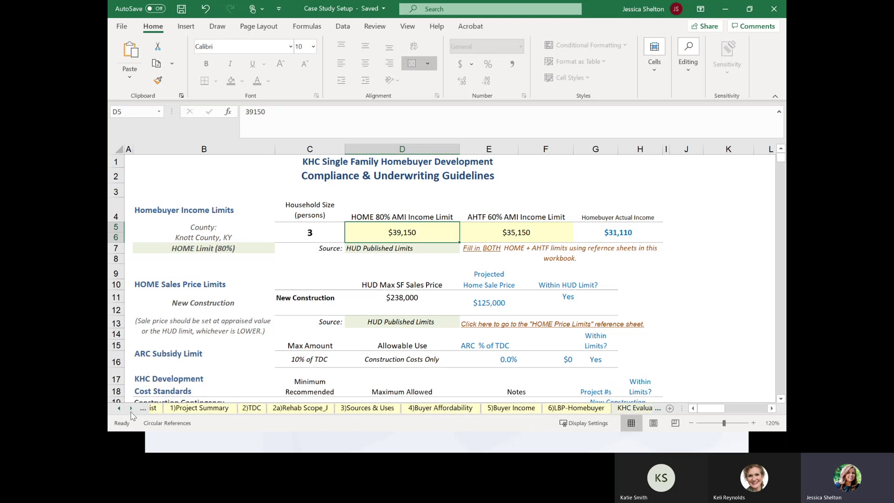
click(131, 412)
click(130, 411)
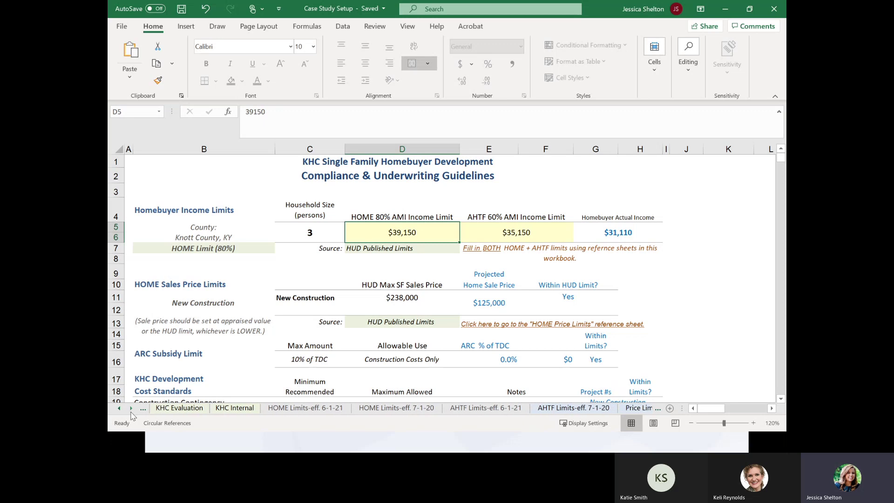
click(301, 413)
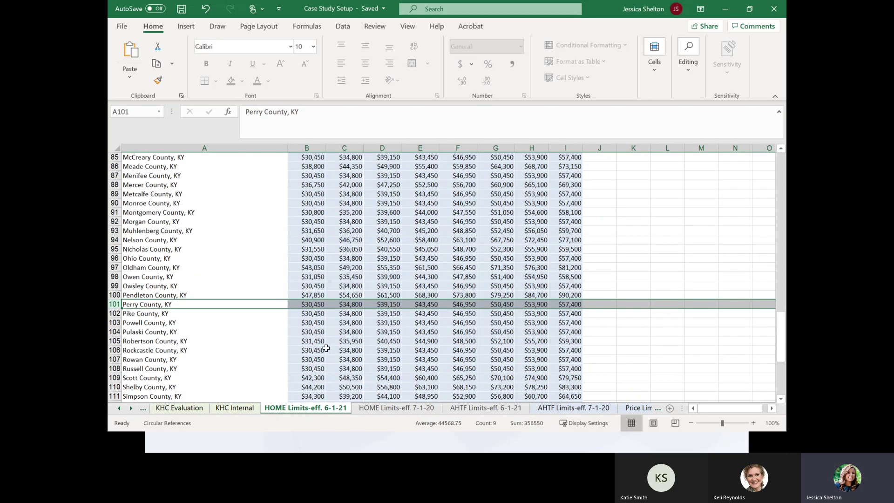
scroll(328, 342, up, 9)
scroll(329, 339, up, 19)
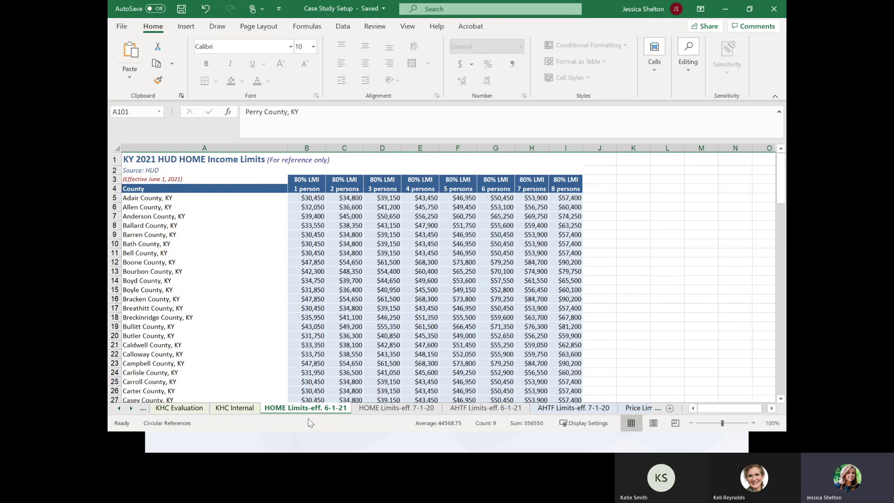
click(471, 408)
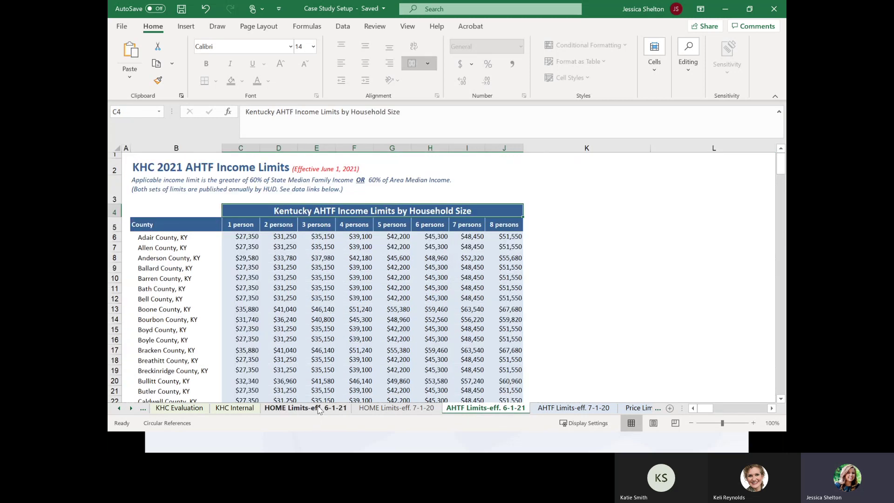
Step: Look up the three-person HOME income limit for Knott County on the HOME Limits-eff. 6-1-21 sheet
click(320, 408)
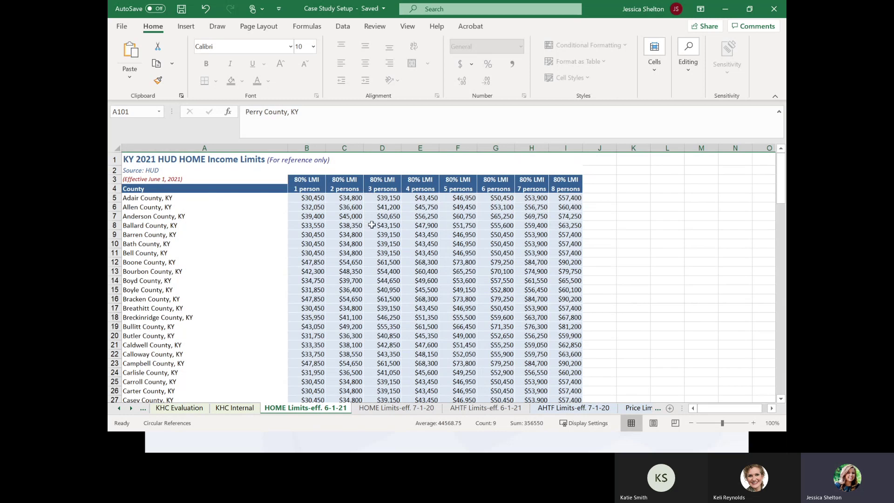
scroll(363, 302, down, 1)
scroll(363, 303, down, 5)
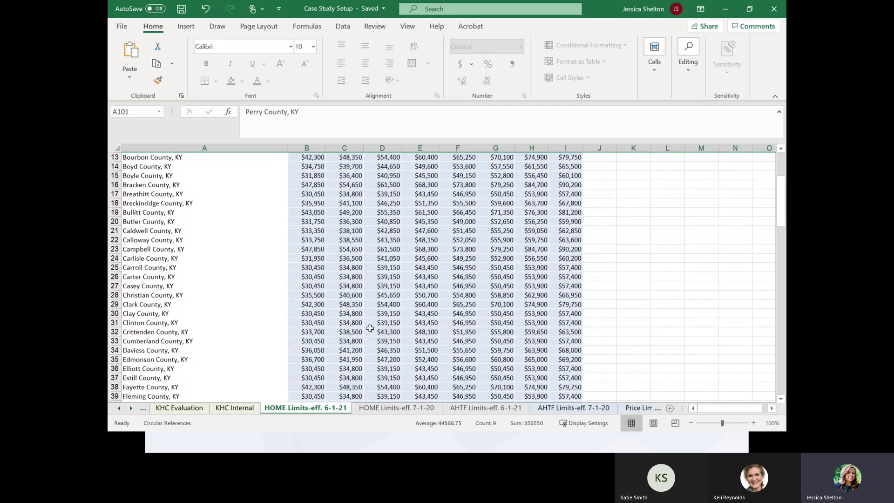
scroll(370, 331, down, 7)
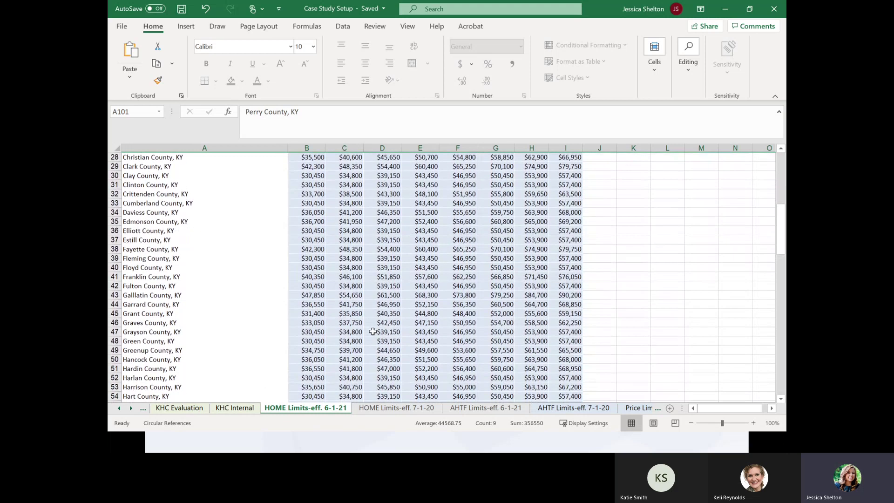
scroll(373, 331, down, 3)
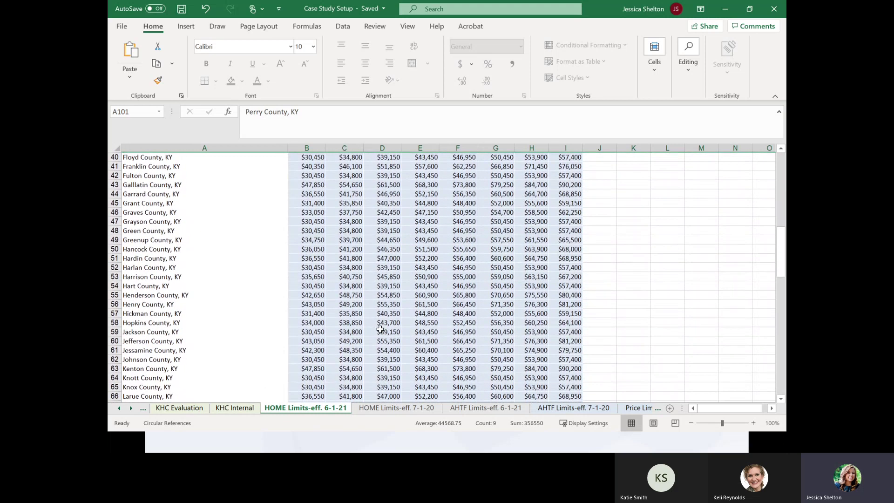
click(387, 315)
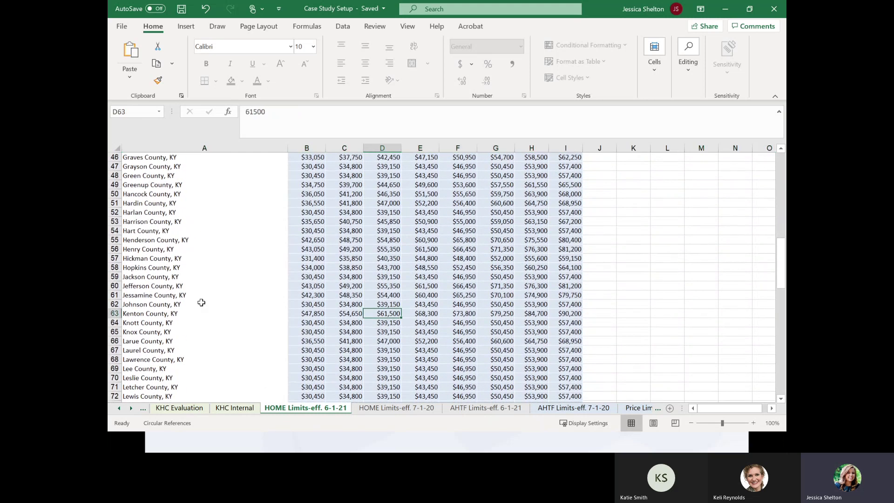
click(139, 315)
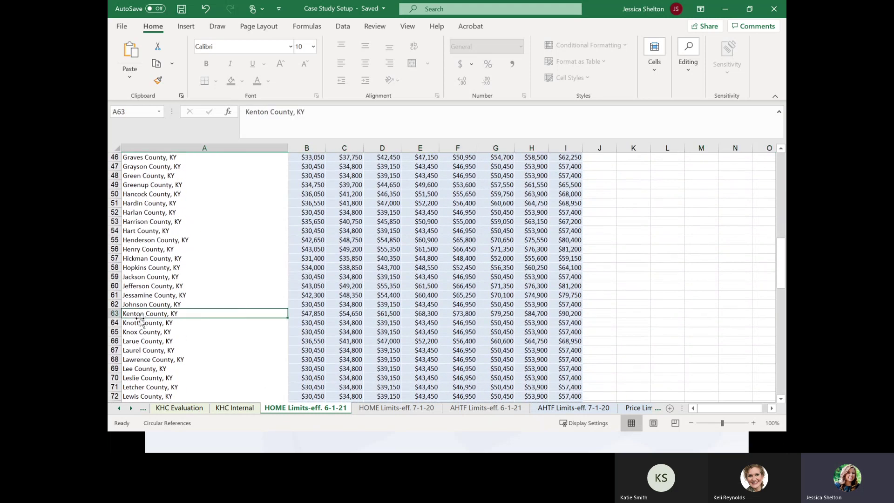
click(183, 324)
click(389, 323)
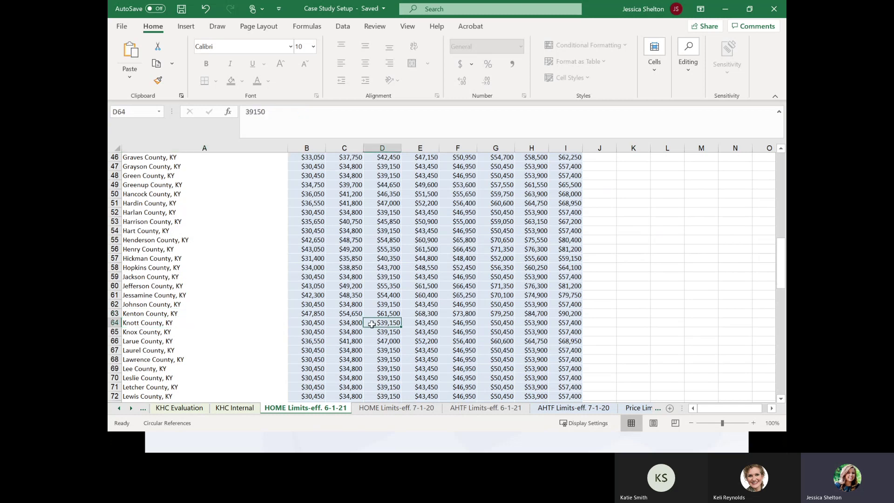
Step: Return to the Compliance & Underwriting sheet and check the homebuyer's actual income against the income limits
click(120, 408)
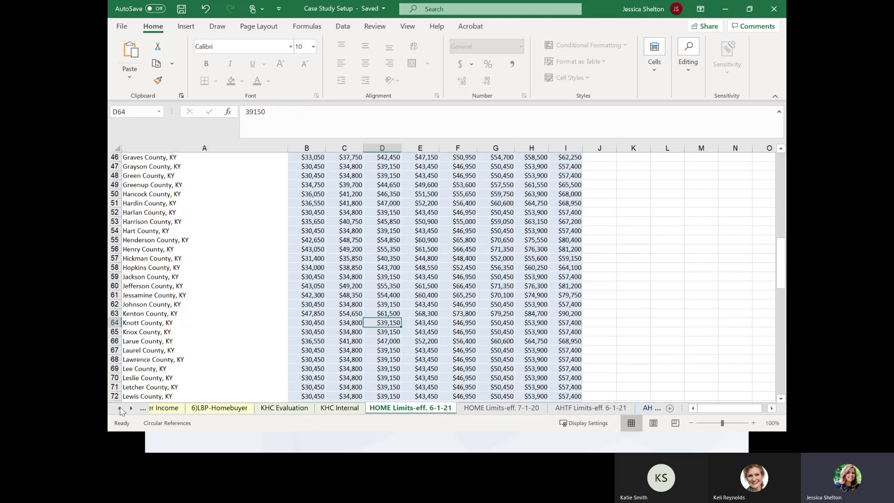
click(120, 408)
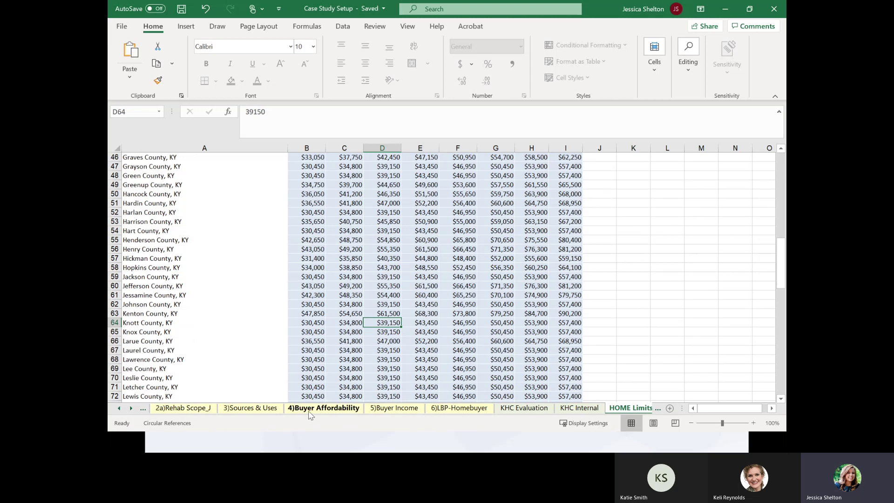
click(119, 408)
click(119, 408)
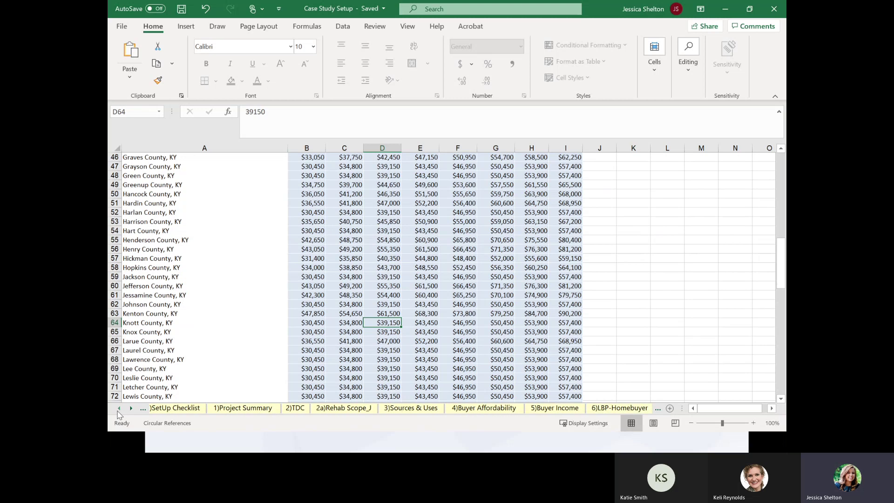
click(119, 409)
click(119, 408)
click(119, 409)
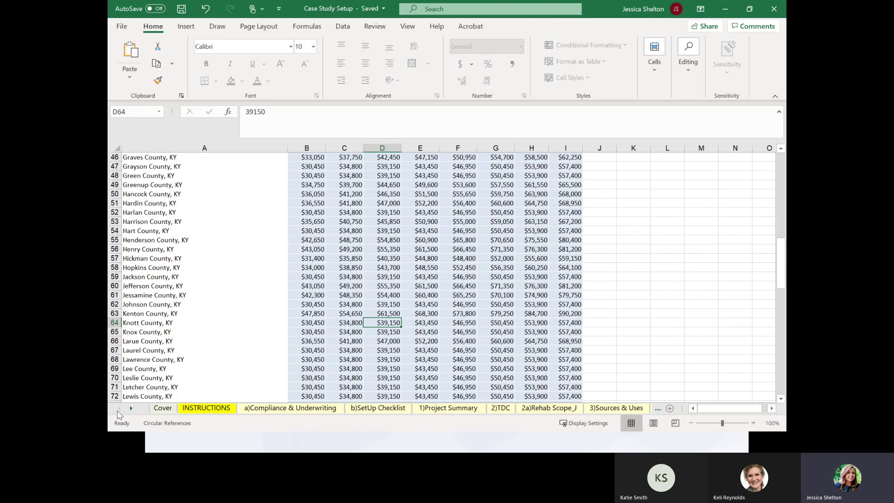
click(293, 412)
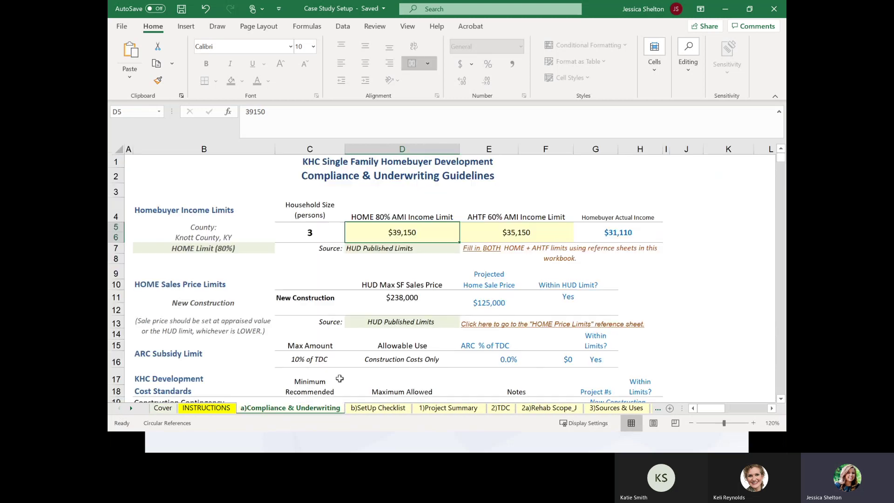
click(583, 241)
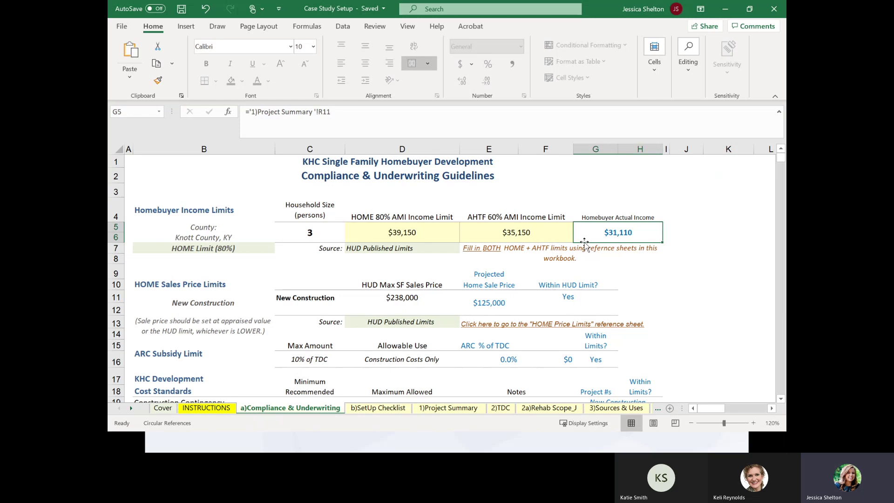
scroll(507, 310, down, 1)
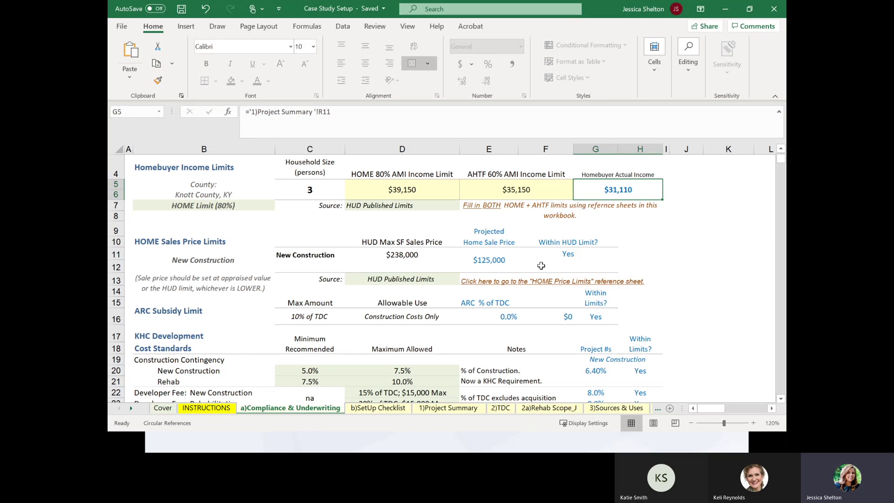
Step: Check the new construction contingency percentages and limit compliance under KHC Development Cost Standards on the Compliance & Underwriting sheet
scroll(551, 261, down, 1)
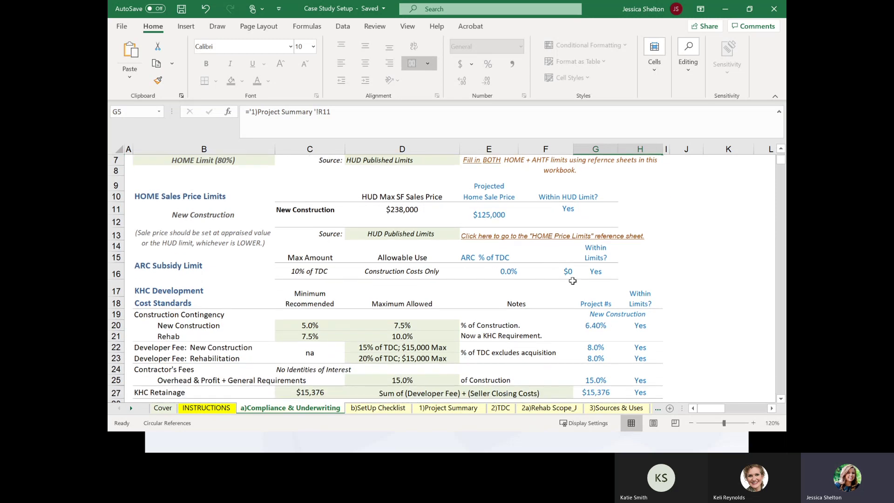
scroll(599, 273, down, 1)
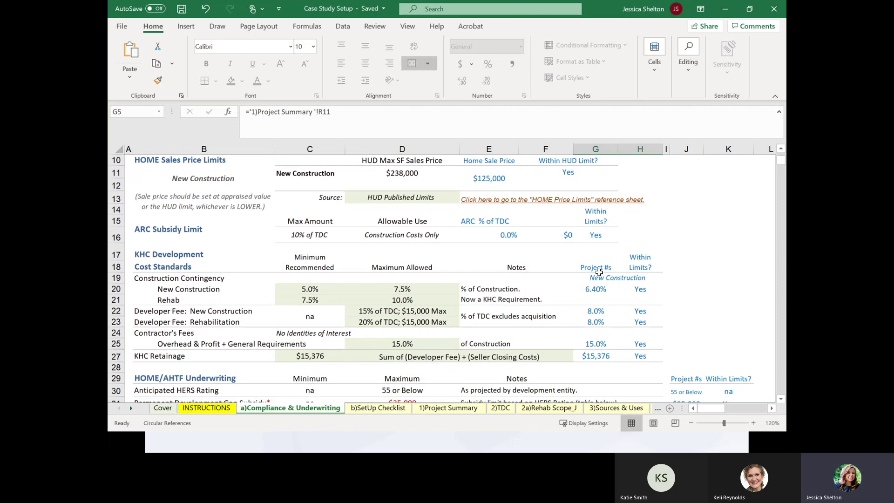
scroll(598, 272, down, 2)
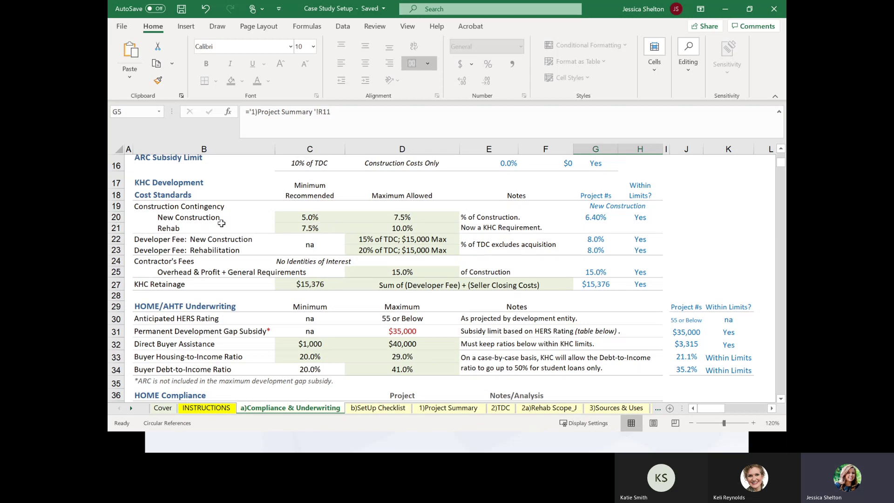
click(309, 221)
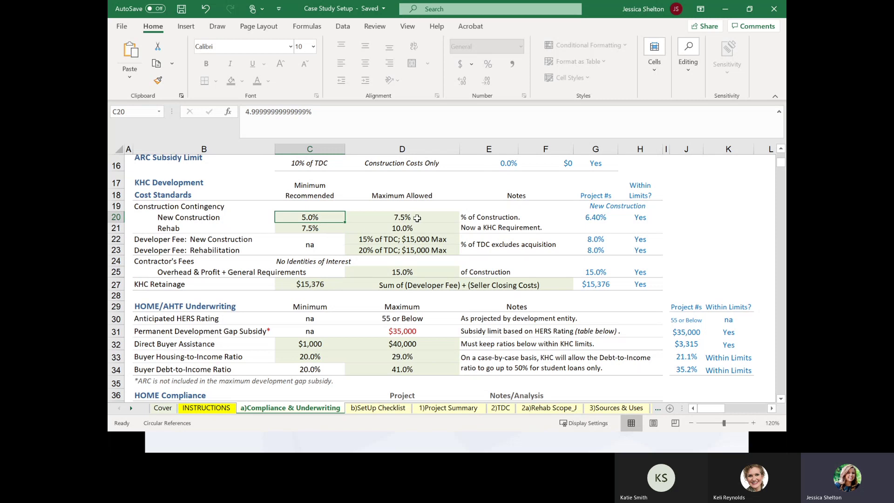
click(584, 217)
click(651, 219)
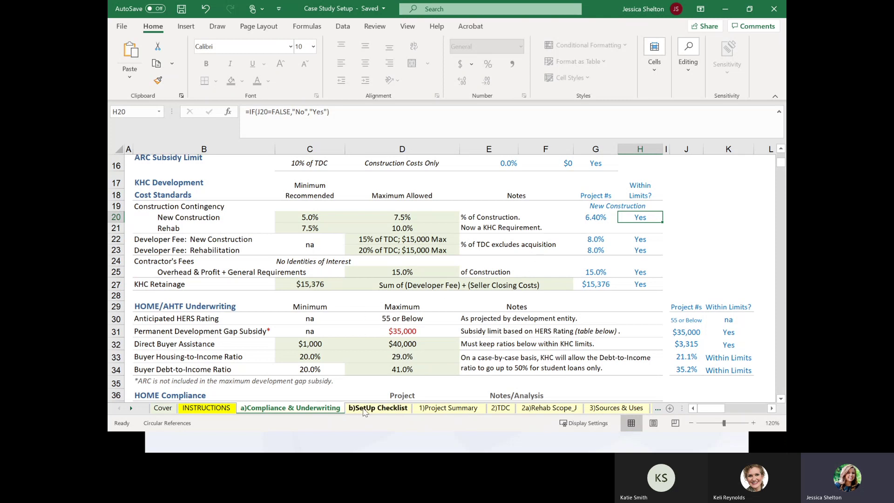
Step: Open the SetUp Checklist sheet and examine the attachment status of item A, the Set Up Packet
click(363, 408)
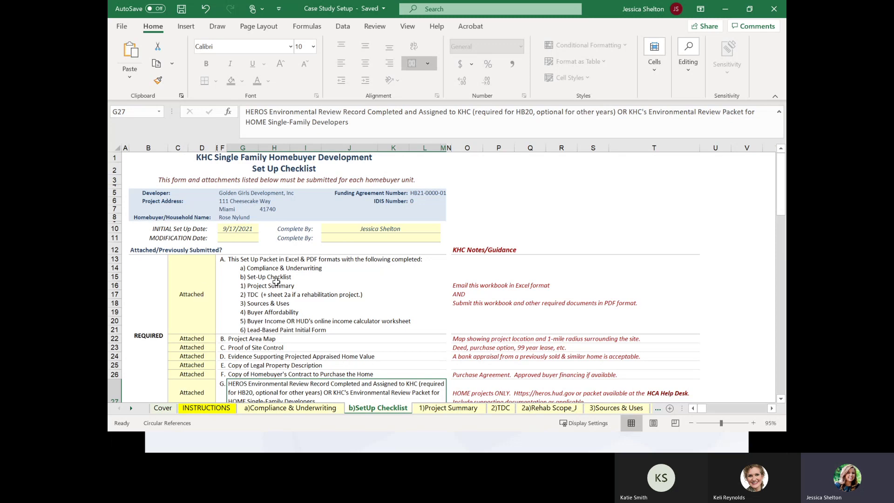
scroll(276, 281, down, 2)
scroll(190, 243, up, 1)
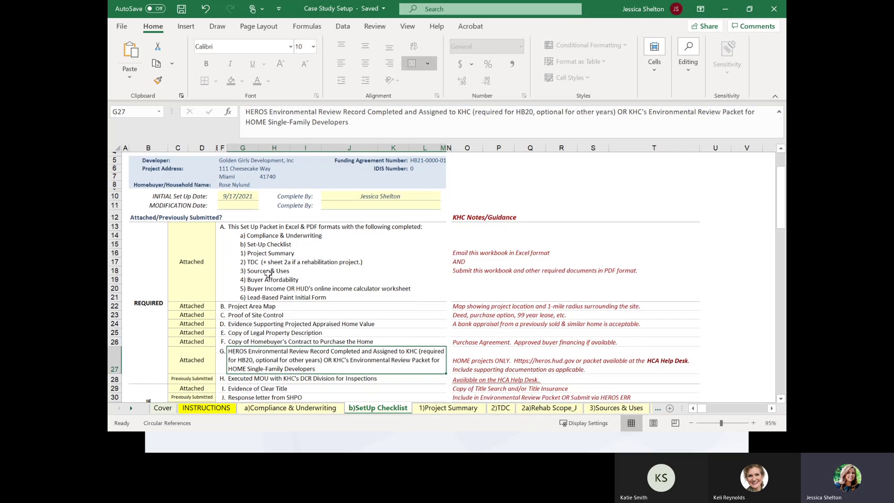
click(191, 243)
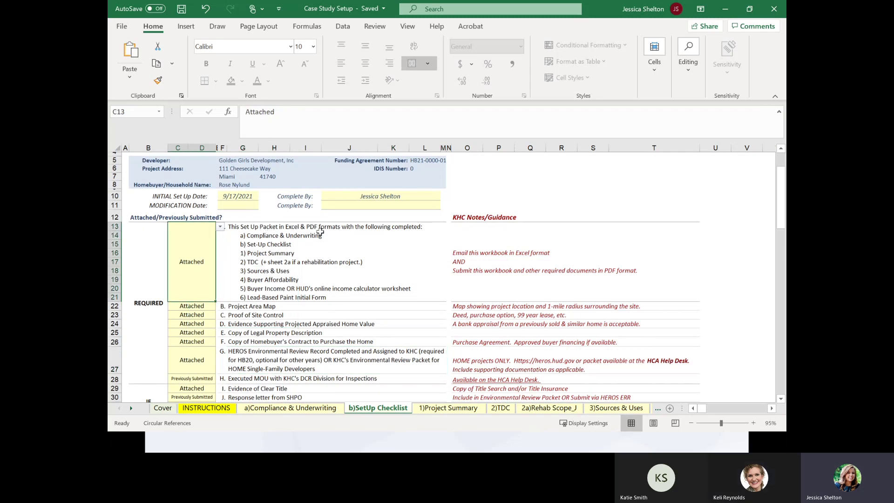
scroll(268, 279, down, 1)
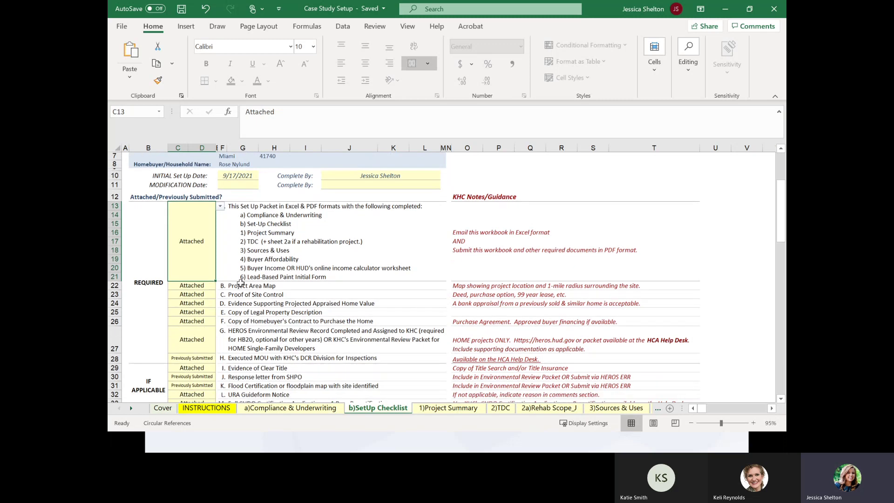
Step: Review required checklist items B through G, from the Project Area Map to the HEROS Environmental Review Record
click(242, 285)
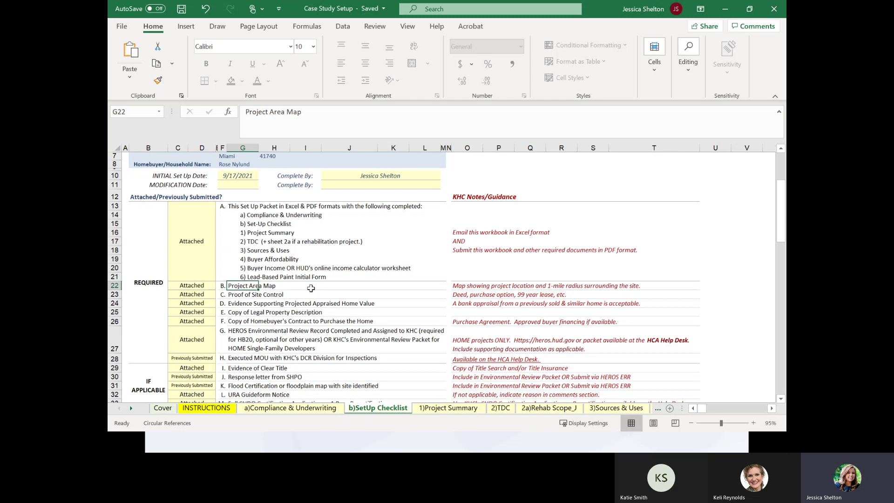
click(305, 294)
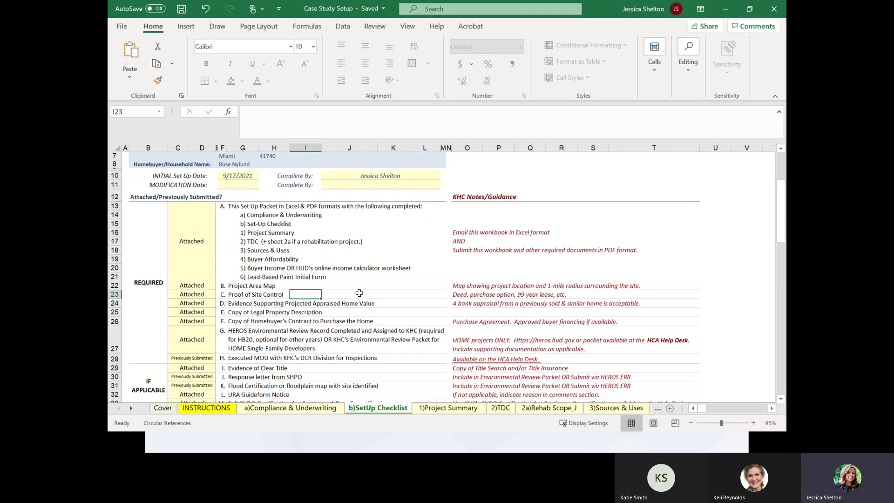
click(367, 314)
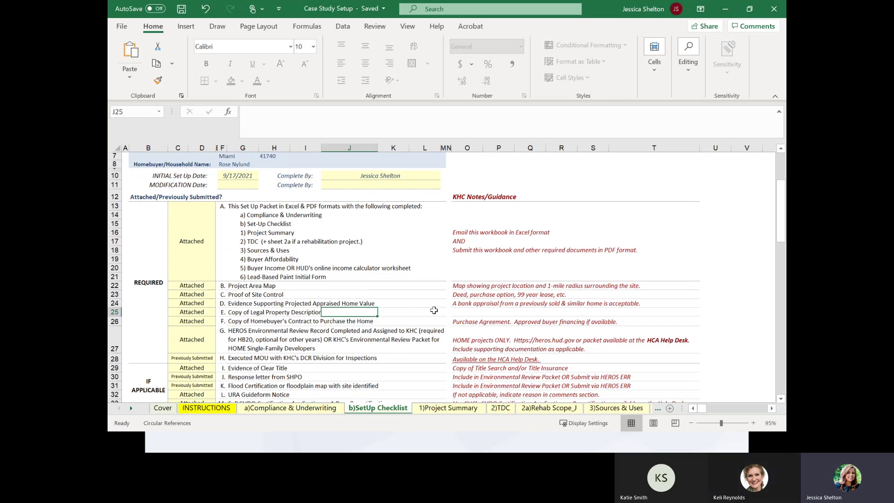
click(424, 320)
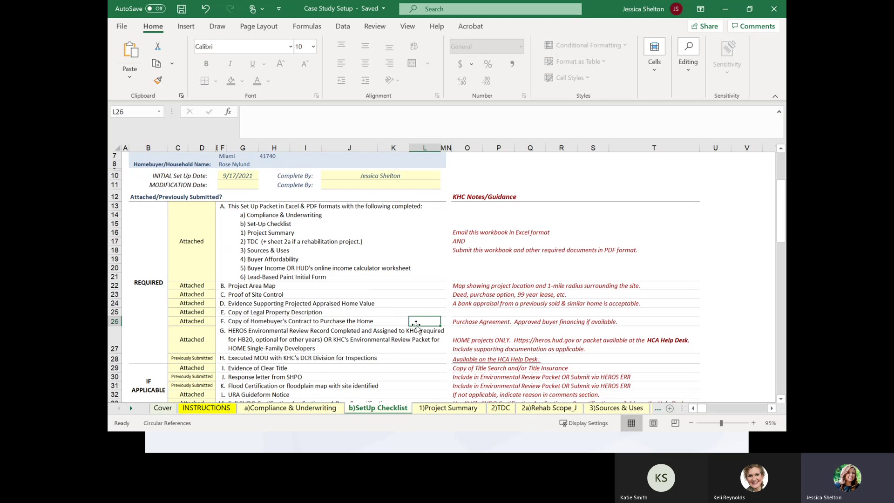
click(399, 351)
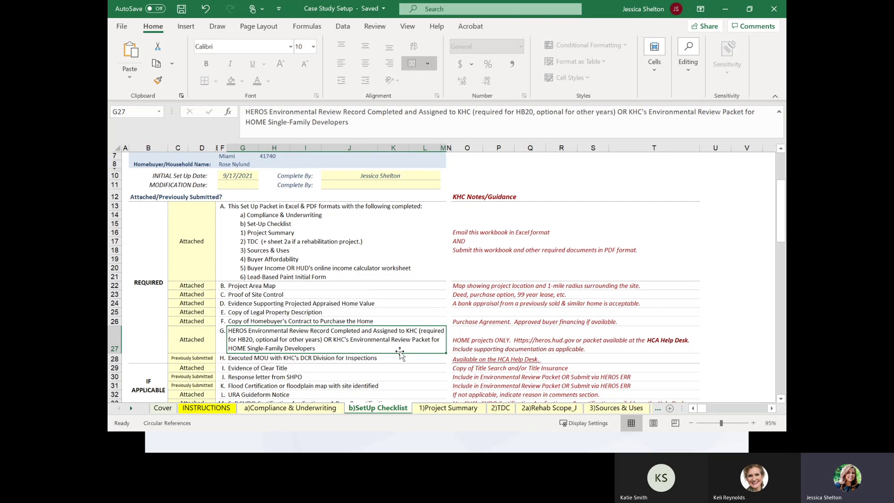
Step: Review the checklist's notes lines, the submission status of the executed MOU, and the if-applicable items such as the flood certification
scroll(406, 347, down, 3)
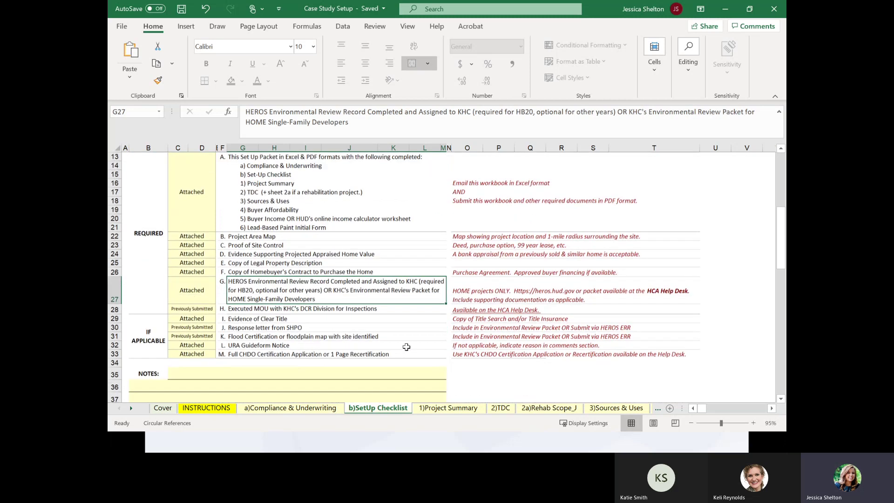
click(205, 348)
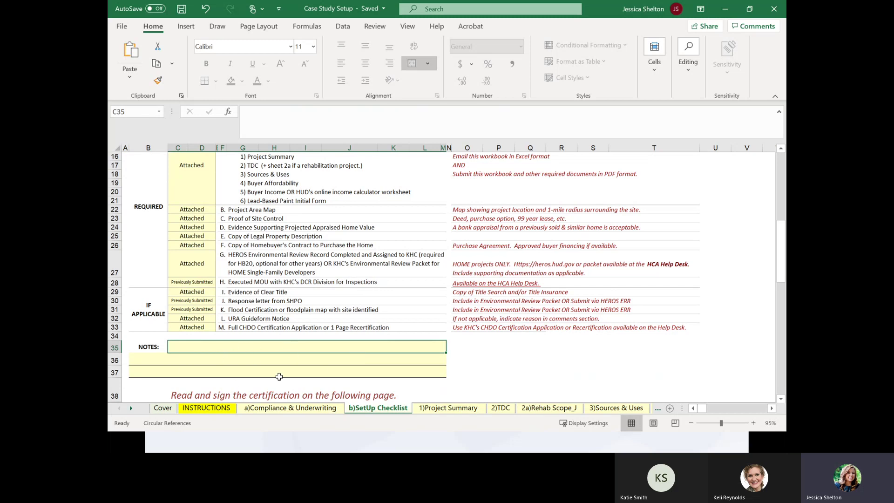
click(249, 361)
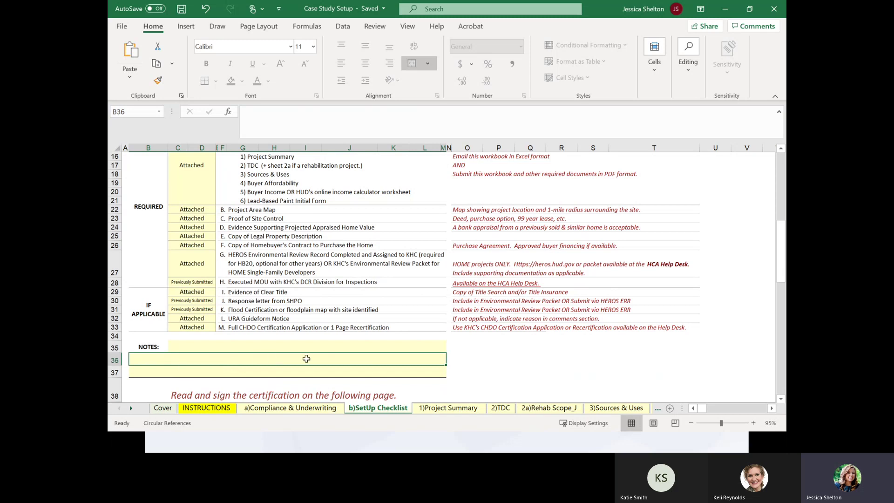
click(170, 282)
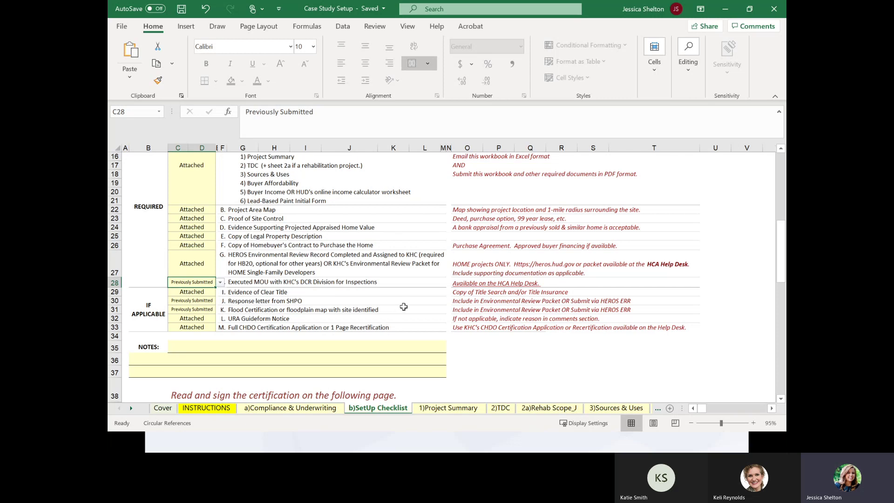
click(405, 309)
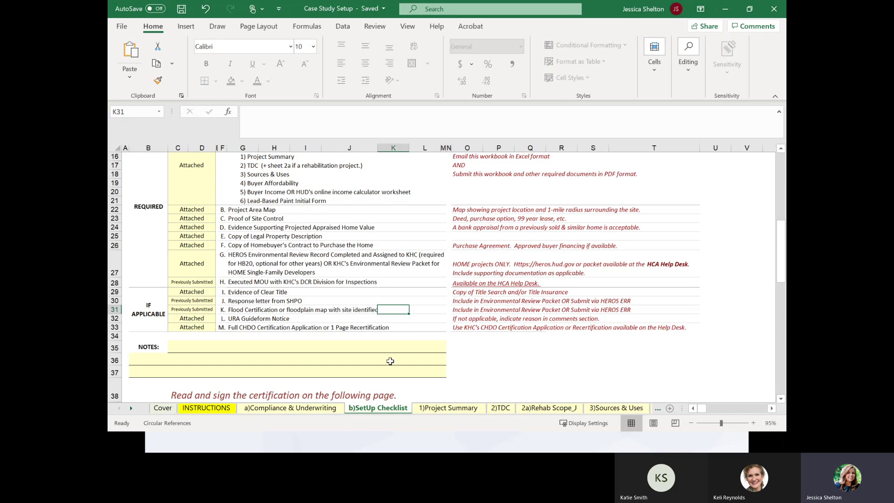
Step: Read the HOME/AHTF/ARC Recipient Certification and its authorized representative signature block below the checklist
scroll(382, 359, down, 2)
scroll(383, 355, down, 5)
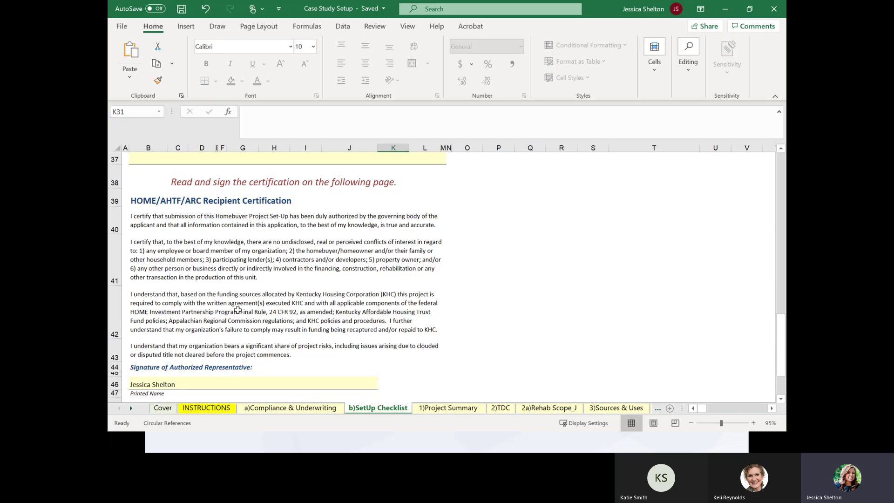
scroll(236, 321, down, 2)
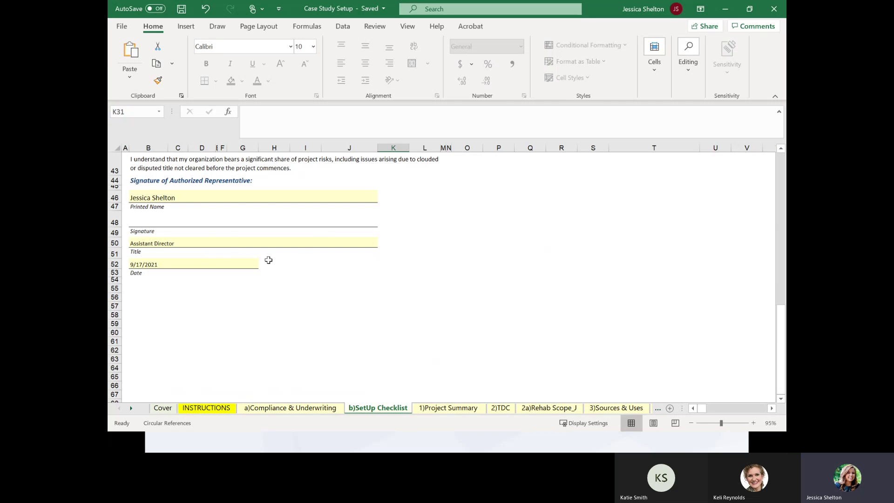
Step: Open the Project Summary sheet and inspect the decimal latitude coordinate and the home sale price based on appraised value
click(450, 410)
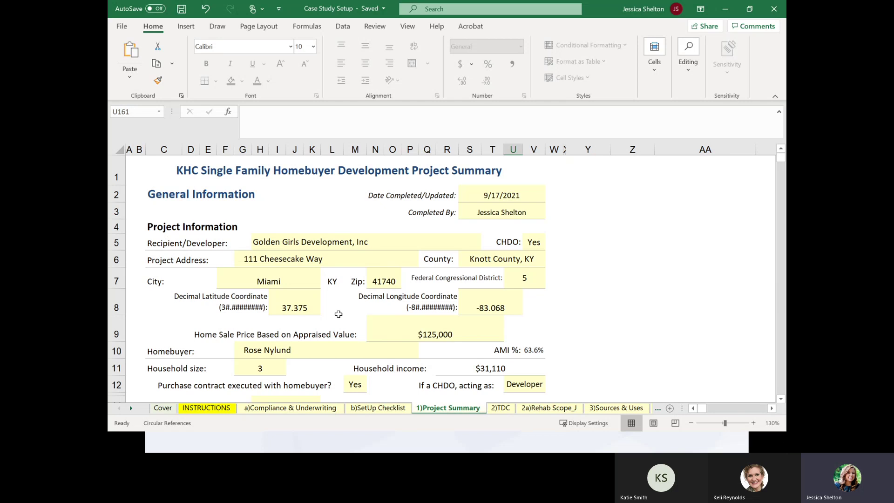
click(299, 305)
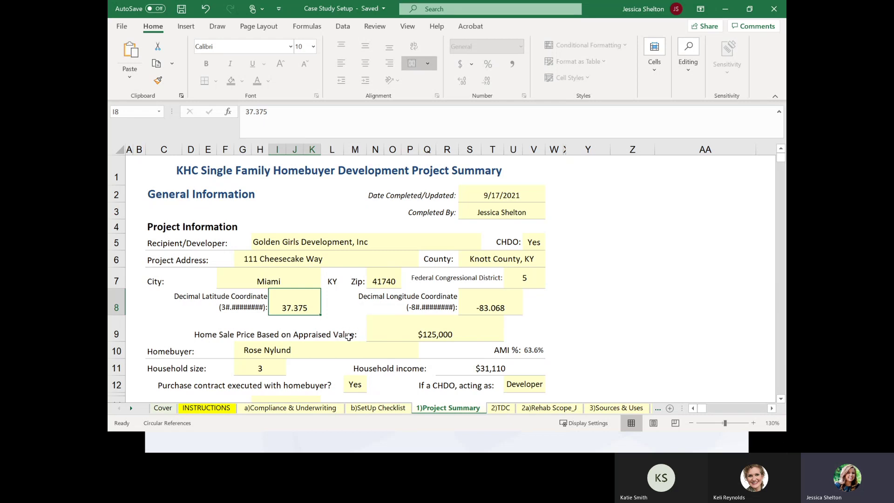
click(397, 334)
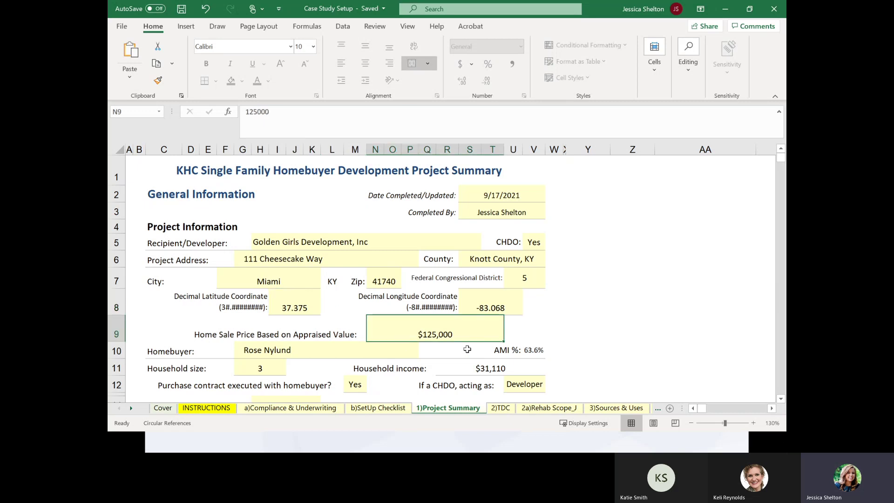
Step: Inspect the household income, the CHDO role, and the name of the KHC-approved house plan in the project information
scroll(462, 350, down, 2)
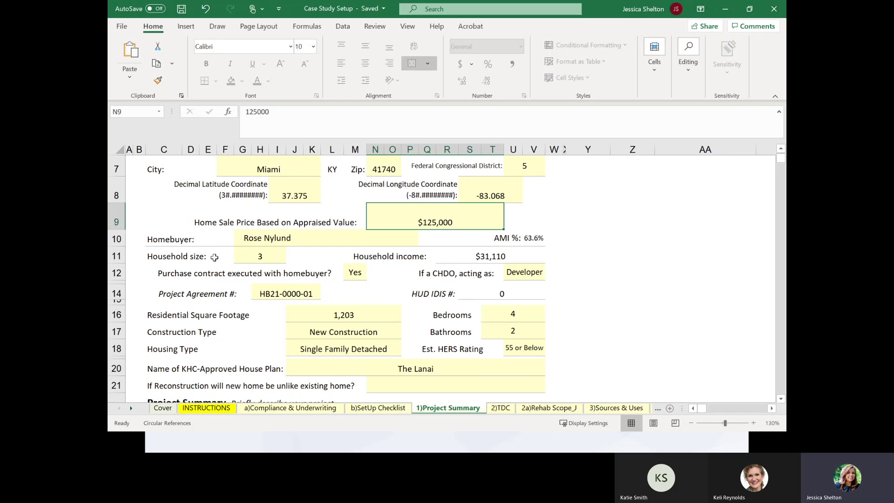
click(448, 252)
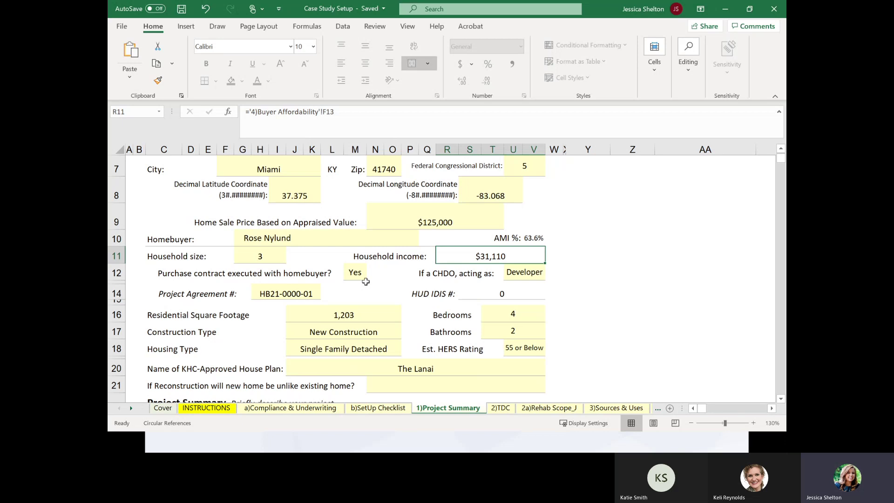
click(445, 280)
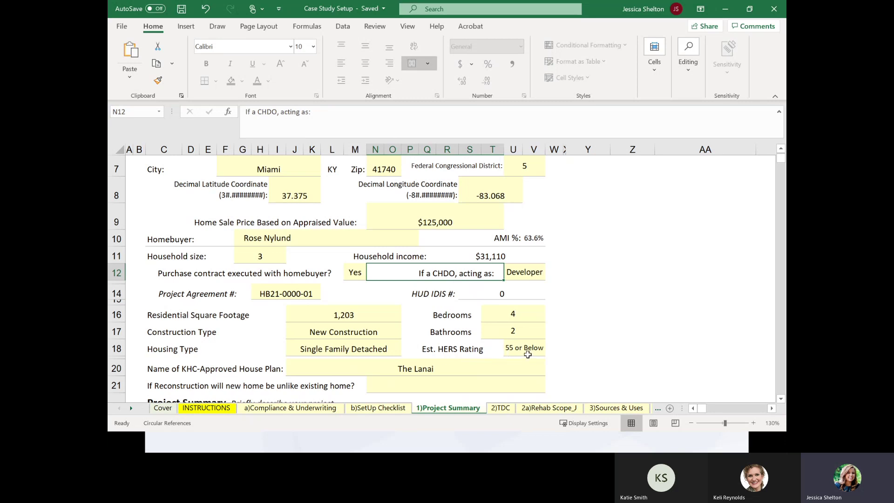
scroll(357, 382, down, 1)
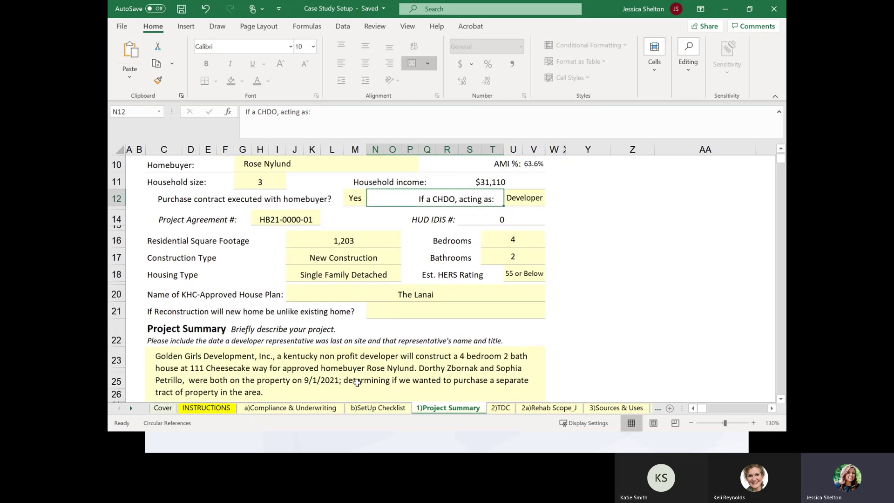
click(321, 298)
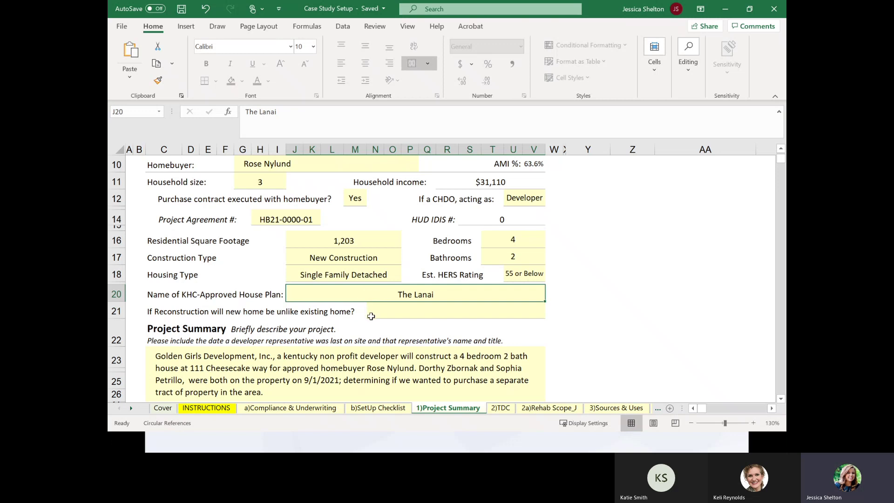
Step: Read the project description entered under the Project Summary heading, including the developer representatives' site visit details
scroll(368, 321, down, 1)
click(342, 341)
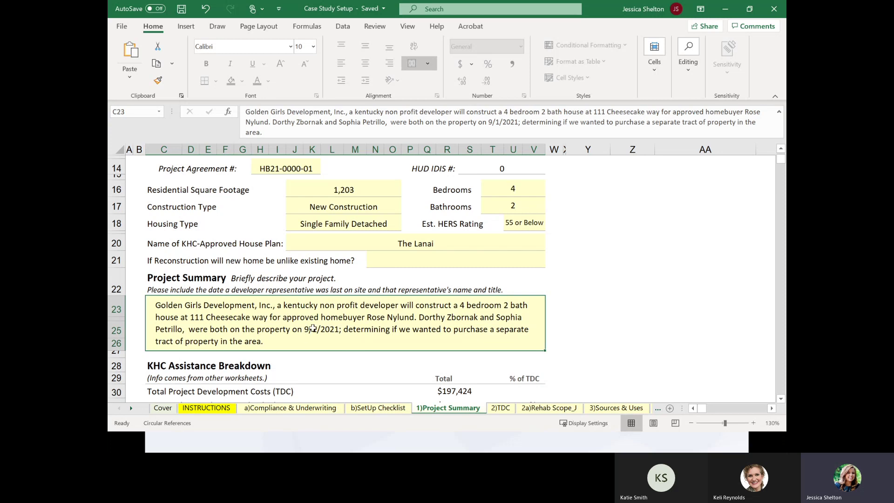
scroll(284, 354, down, 1)
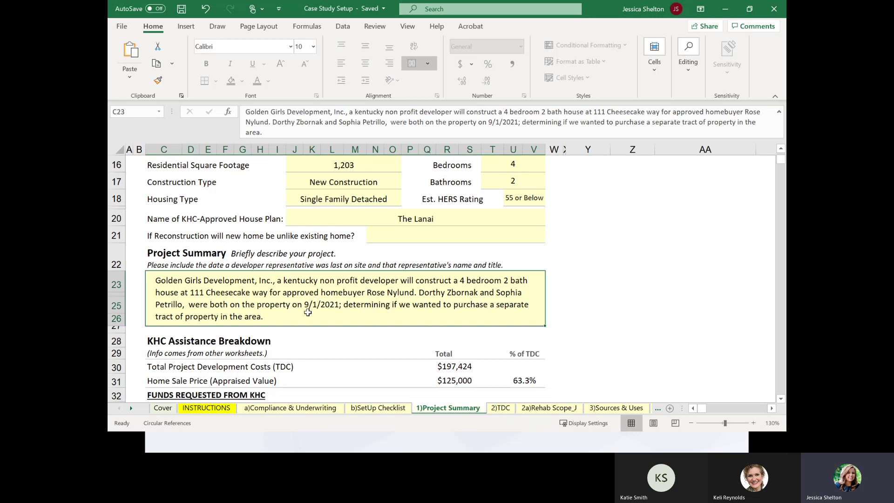
Step: Review the KHC Assistance Breakdown, then the Developer/Agency Information section with its land/ownership structure description
scroll(308, 312, down, 3)
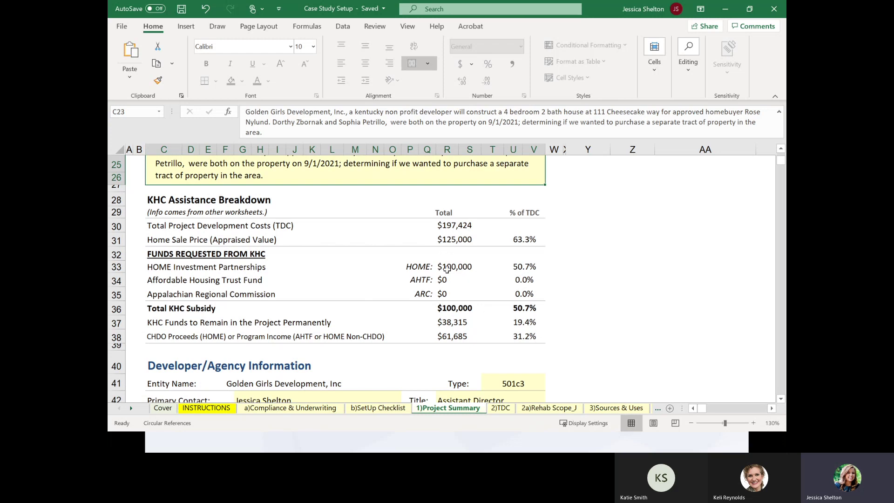
scroll(446, 270, down, 3)
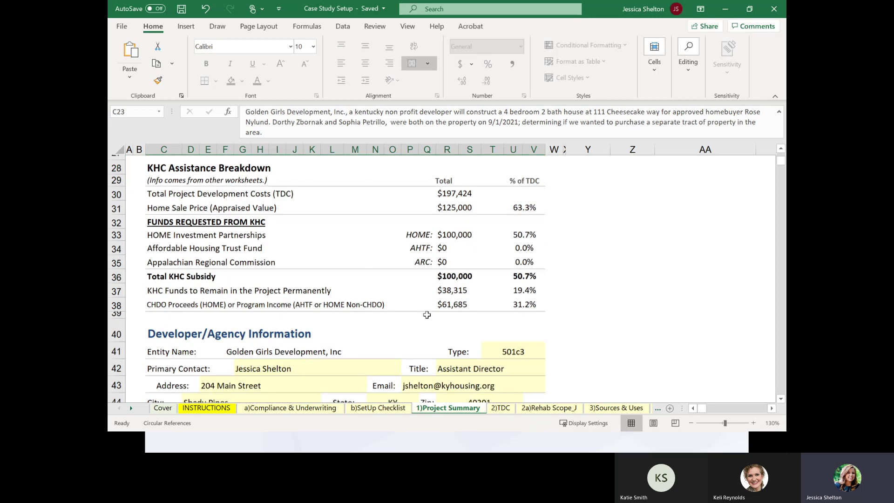
scroll(493, 279, down, 2)
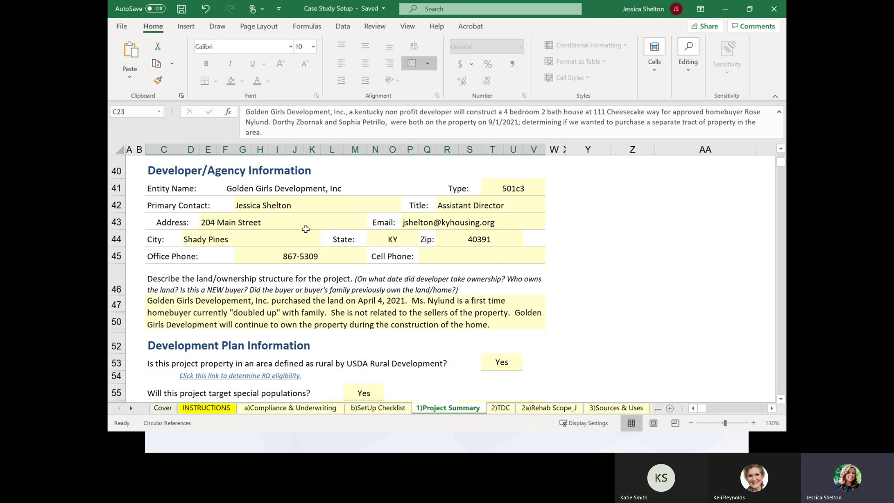
click(351, 316)
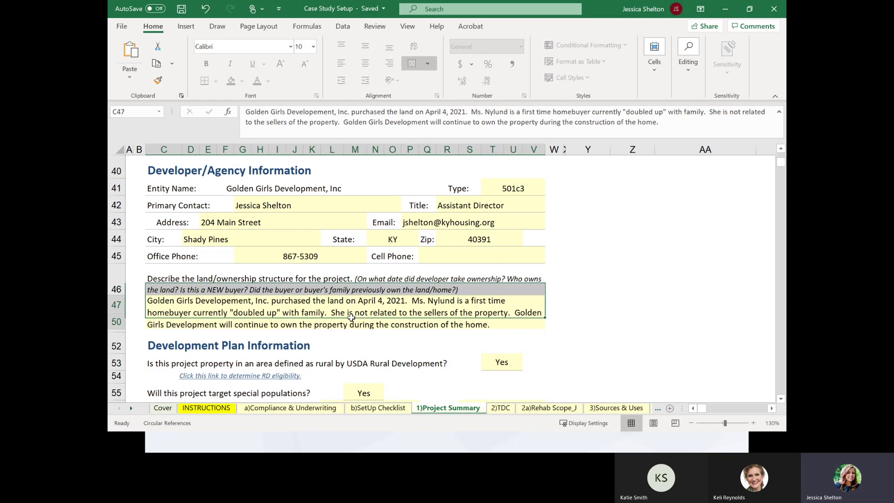
Step: Review the Development Plan Information answers on USDA rural status, special populations, accessibility features, and special site or design needs
scroll(350, 317, down, 1)
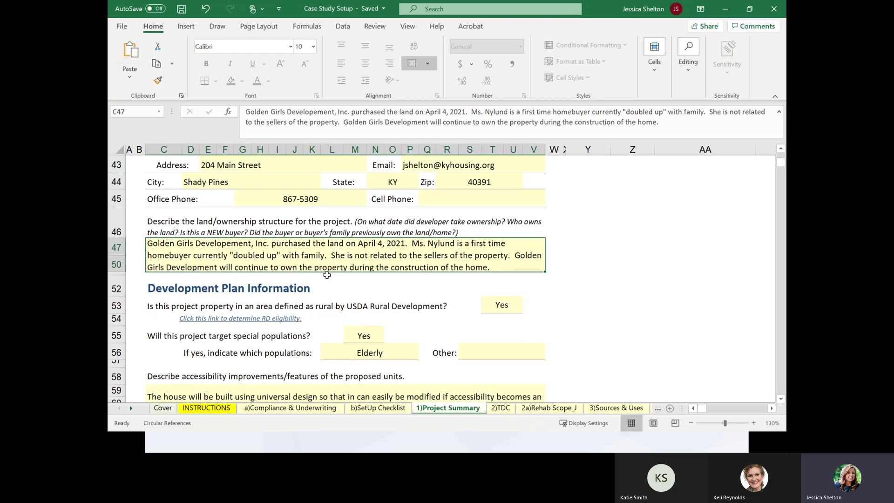
scroll(386, 273, down, 1)
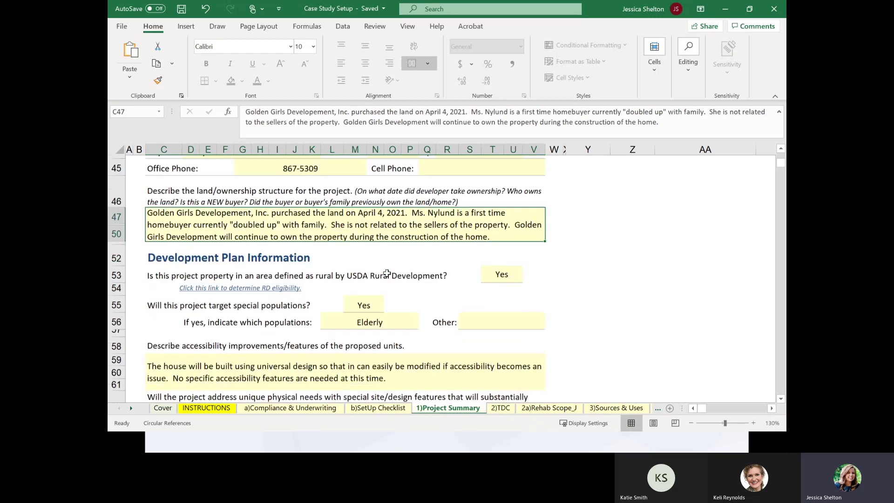
click(424, 259)
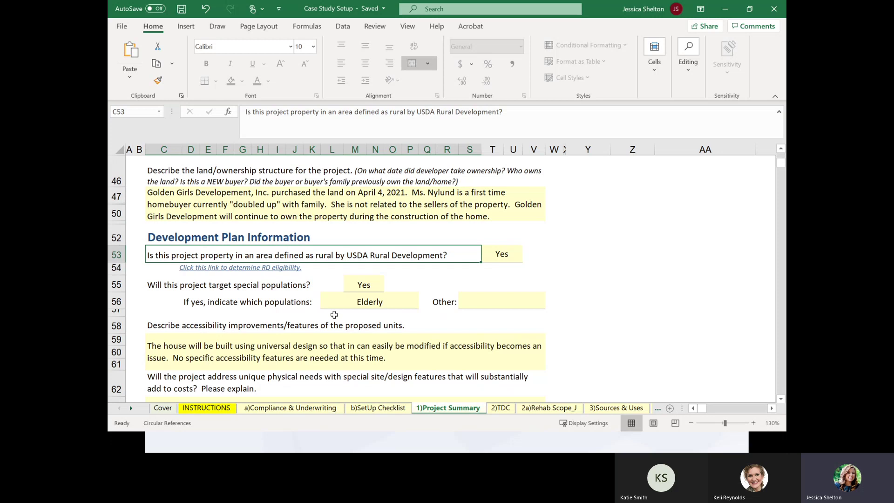
scroll(555, 336, down, 1)
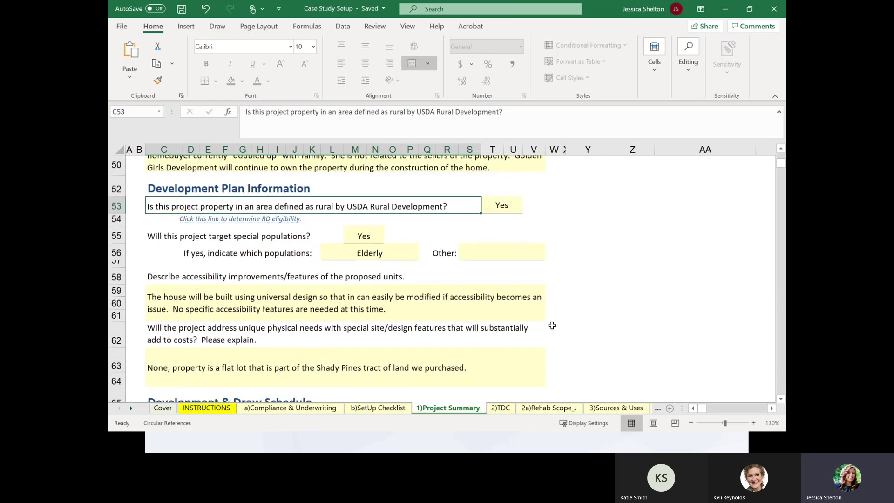
scroll(546, 312, down, 1)
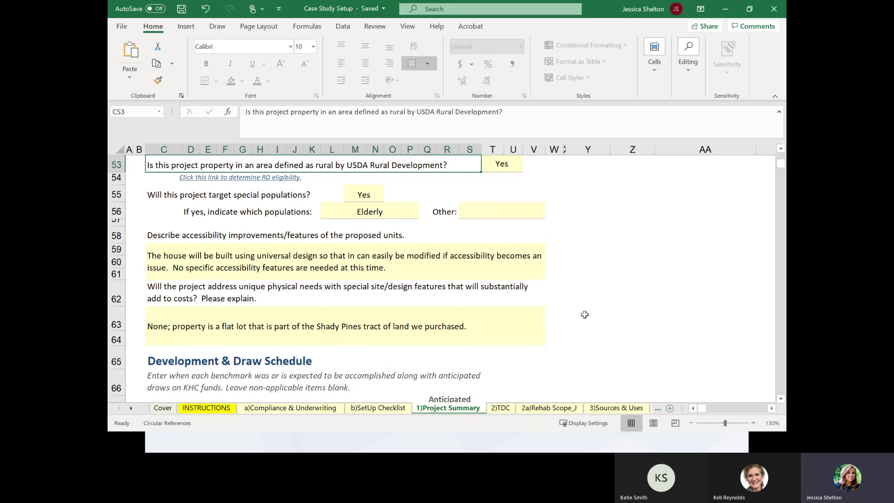
scroll(584, 307, down, 1)
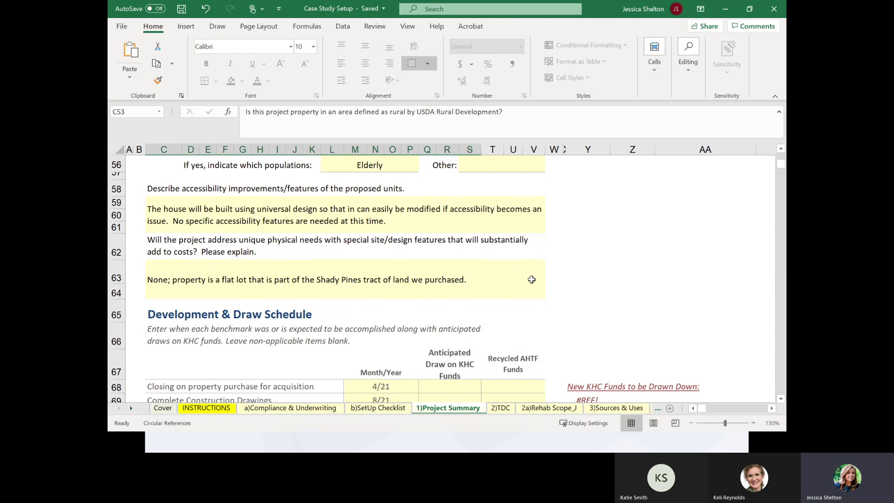
Step: Review the Development & Draw Schedule, then the Market Assessment, selecting the explanation of the projected home sales price to read it in full
scroll(532, 279, down, 2)
scroll(582, 276, down, 2)
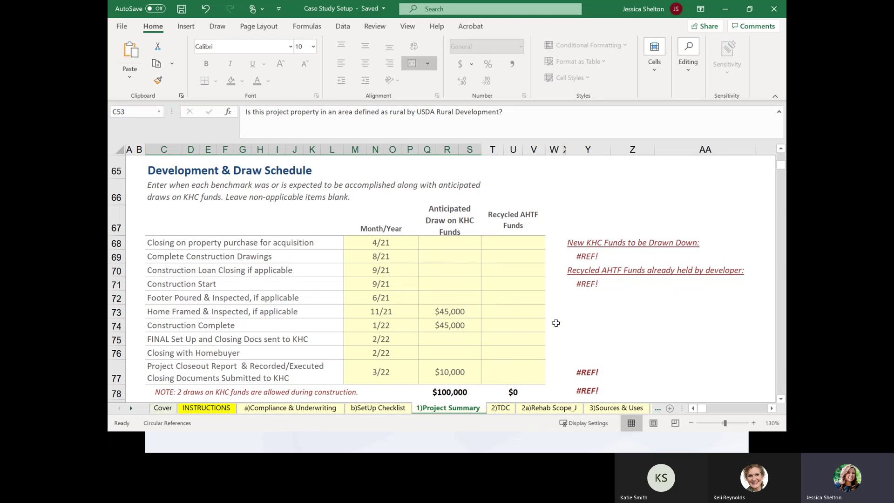
scroll(556, 322, down, 4)
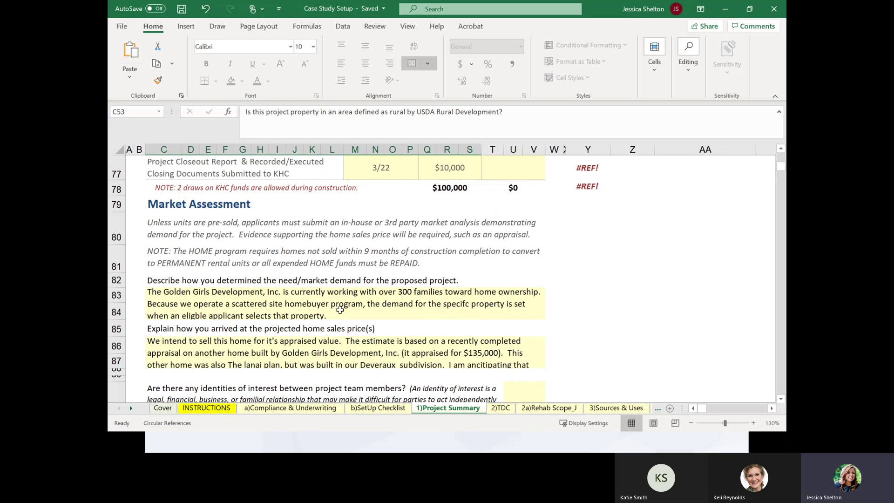
scroll(340, 310, down, 1)
scroll(340, 310, down, 1)
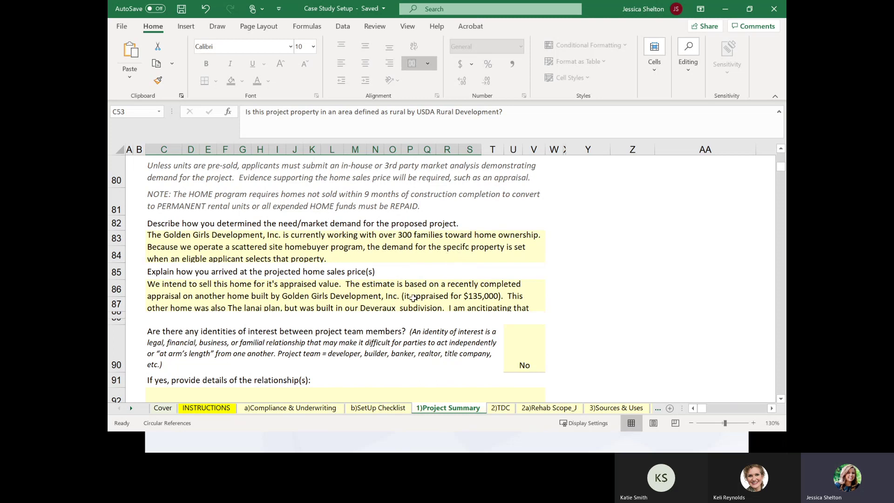
click(390, 300)
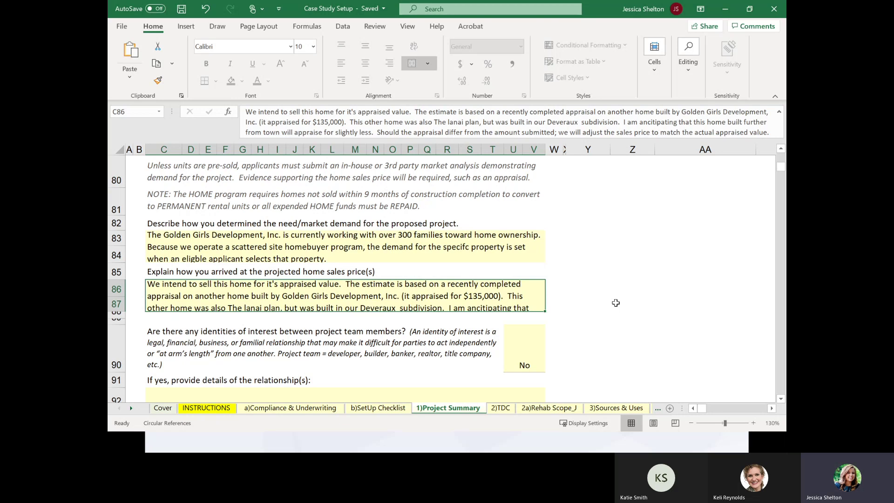
Step: Check the answers on identities of interest, KHC waiver, federal debarment, and HUD or USDA audits or investigations
scroll(582, 332, down, 1)
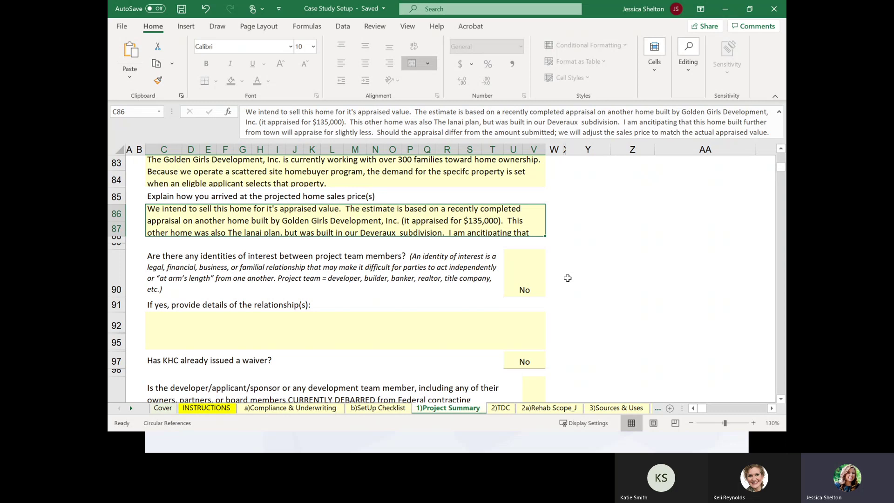
click(535, 279)
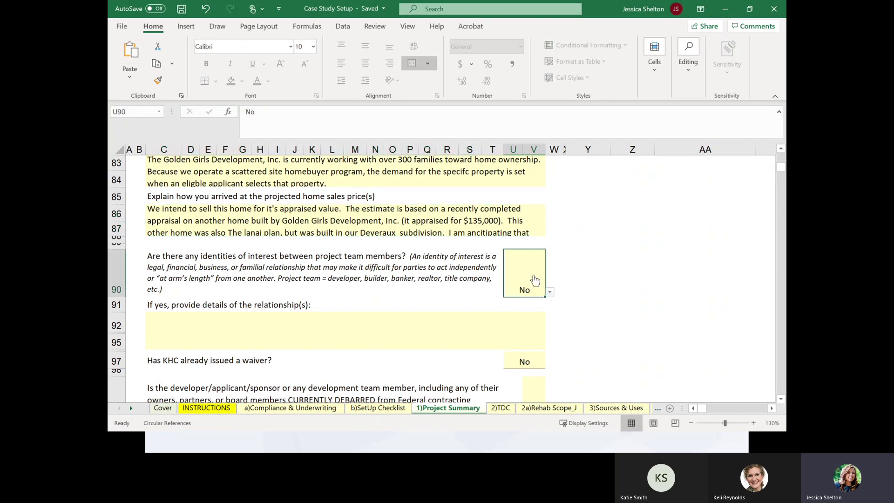
click(664, 318)
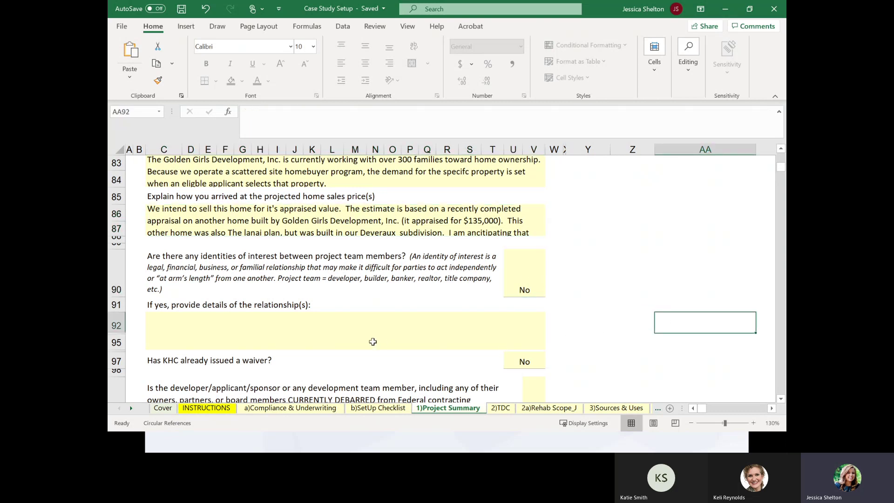
scroll(329, 333, down, 1)
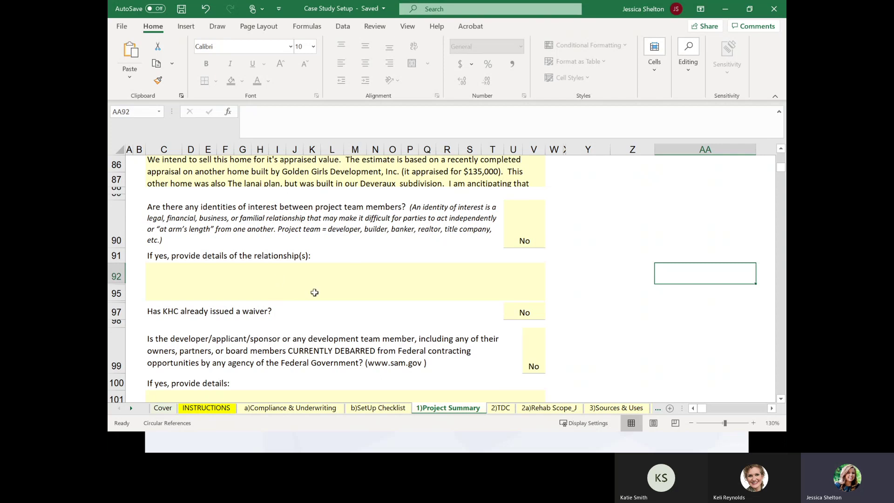
scroll(626, 293, down, 1)
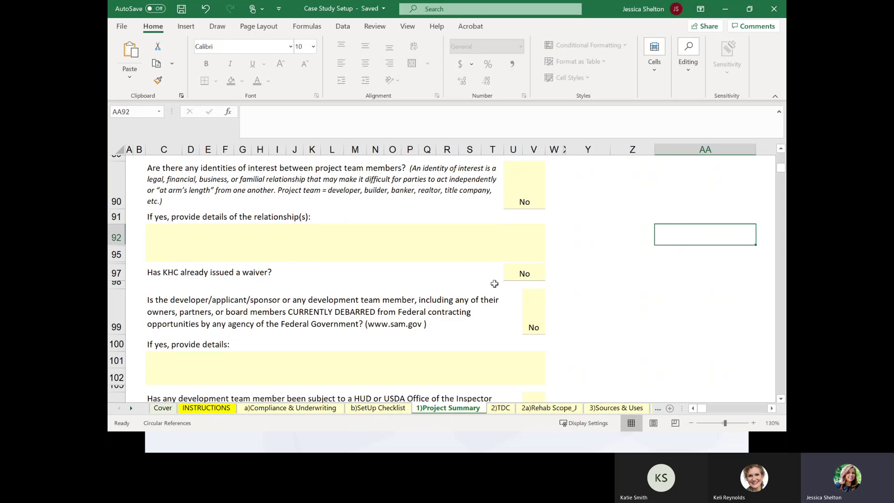
scroll(588, 289, down, 1)
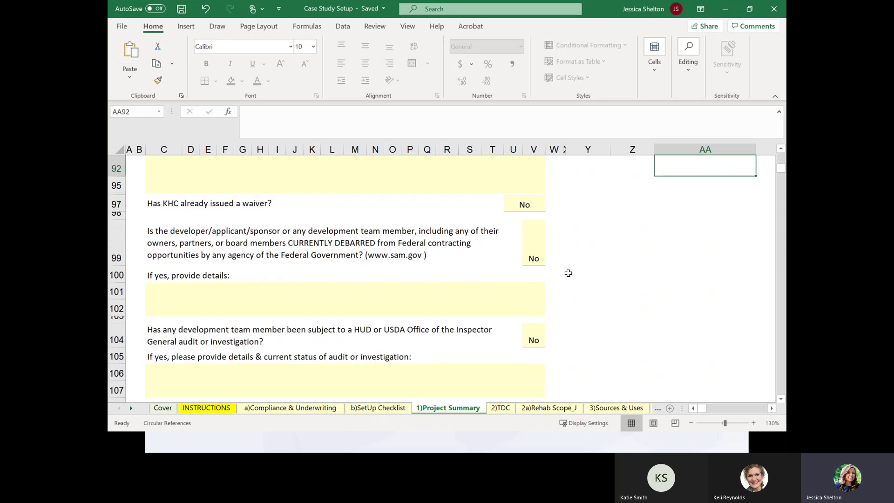
scroll(570, 272, down, 1)
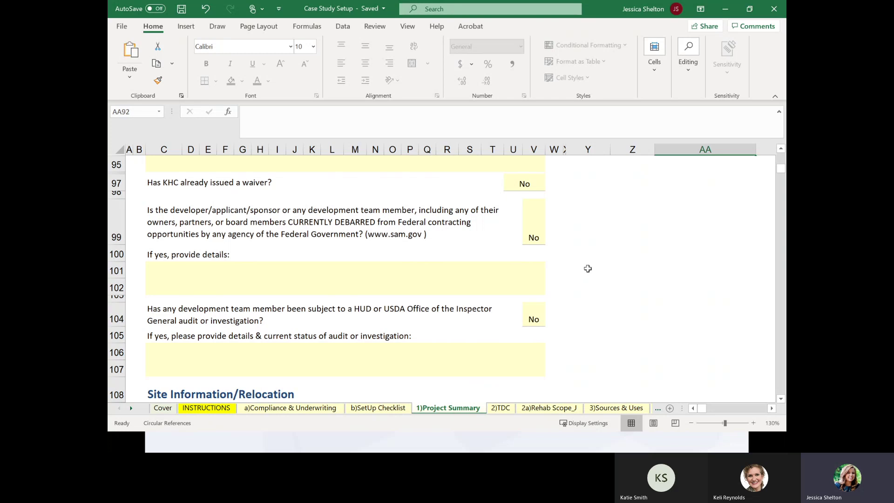
Step: Examine the Site Information/Relocation section, covering construction type, site control, acquisition, prior occupancy, clear title, and contiguous units
scroll(585, 282, down, 2)
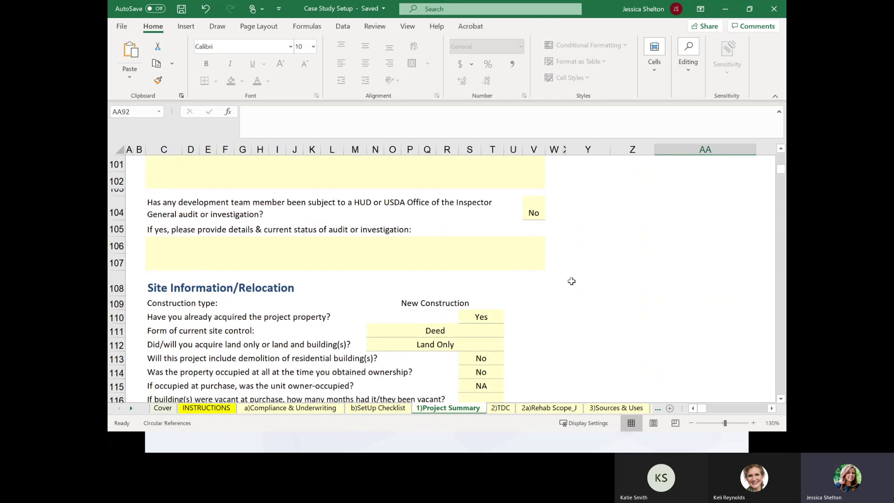
scroll(560, 258, up, 1)
scroll(576, 297, down, 2)
scroll(571, 310, down, 1)
scroll(571, 310, down, 2)
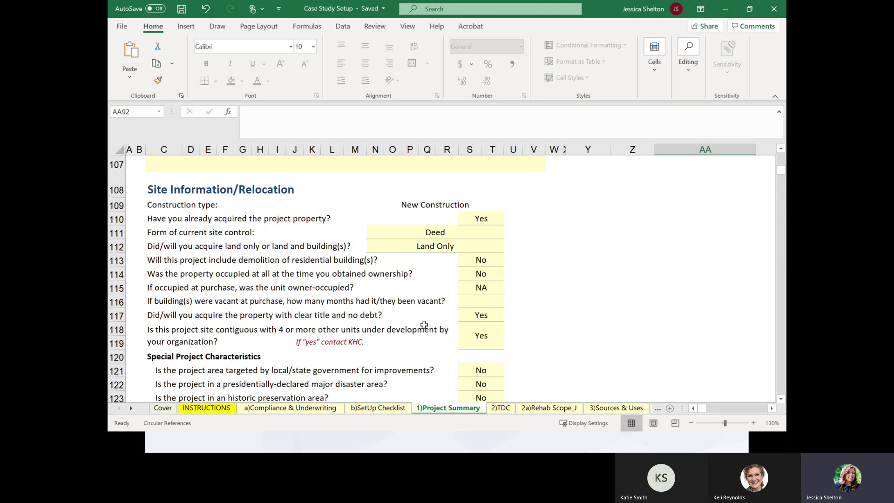
scroll(436, 348, down, 1)
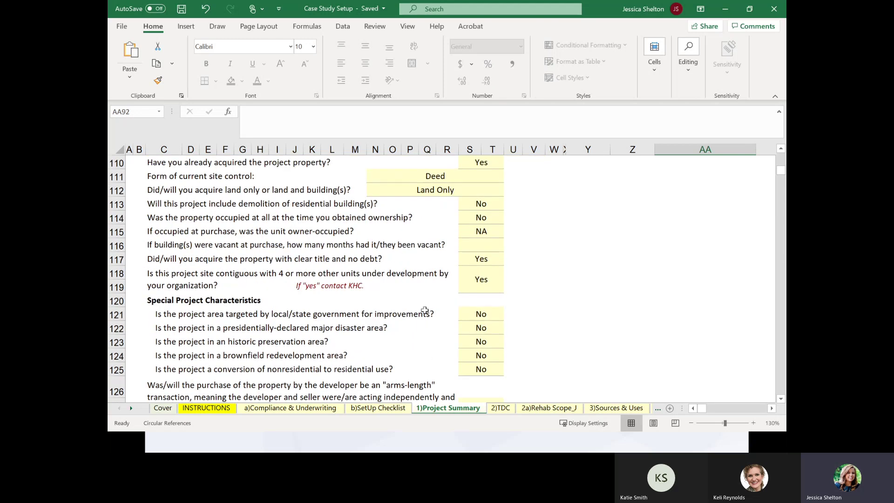
scroll(412, 298, up, 1)
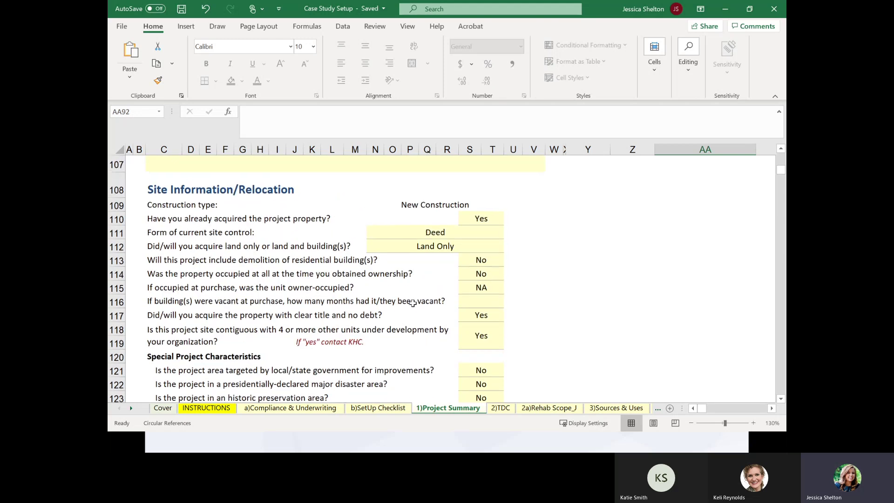
Step: Review the Special Project Characteristics and the arm's-length transaction question, including the field for explaining the buyer-seller relationship
scroll(412, 300, down, 1)
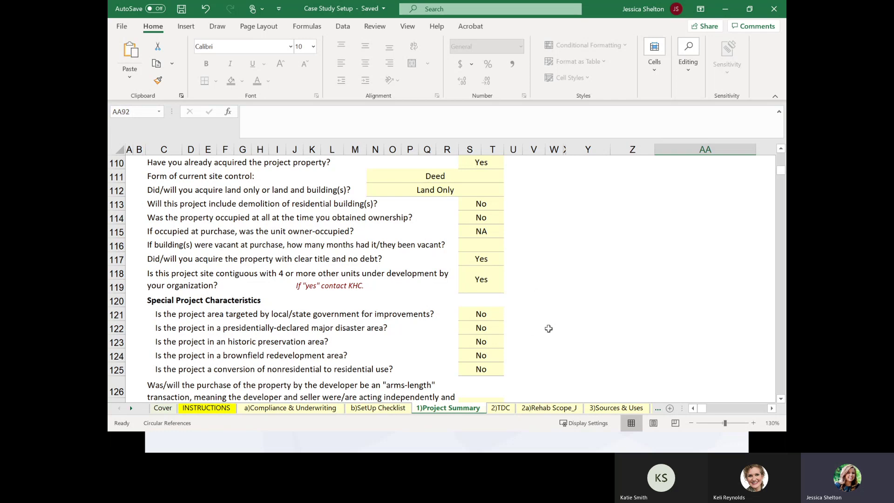
scroll(530, 333, down, 2)
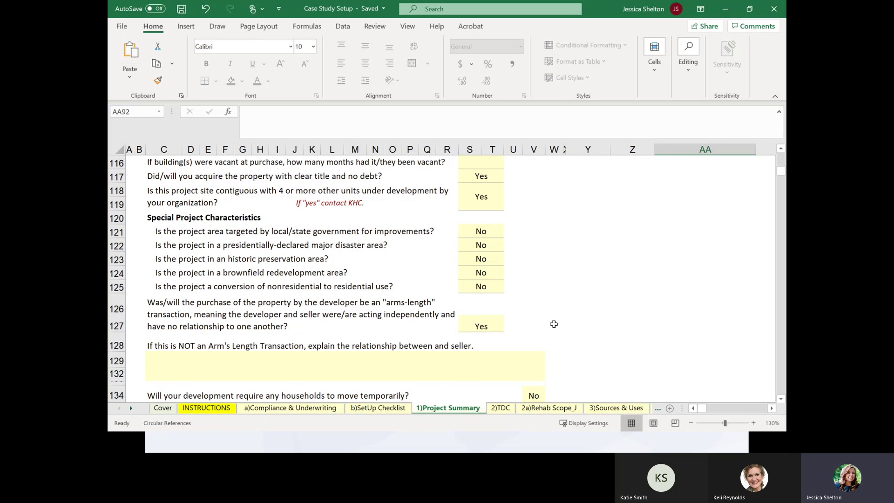
click(264, 368)
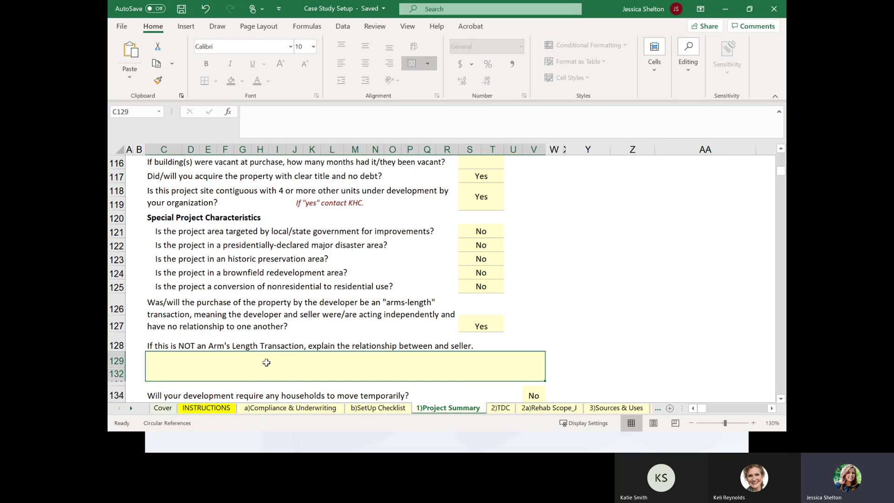
scroll(688, 314, down, 2)
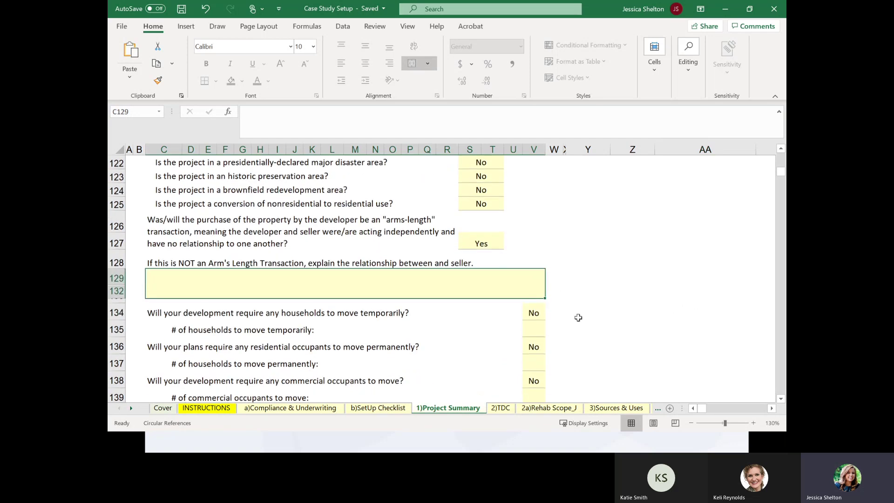
Step: Go through the household and commercial relocation questions, then view the Homebuyer Information section at the end of the Project Summary
scroll(577, 316, down, 1)
click(579, 289)
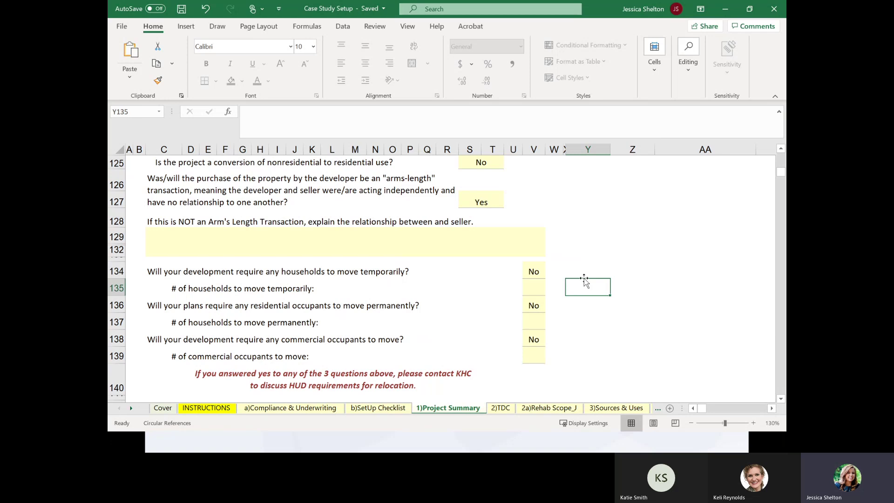
click(572, 316)
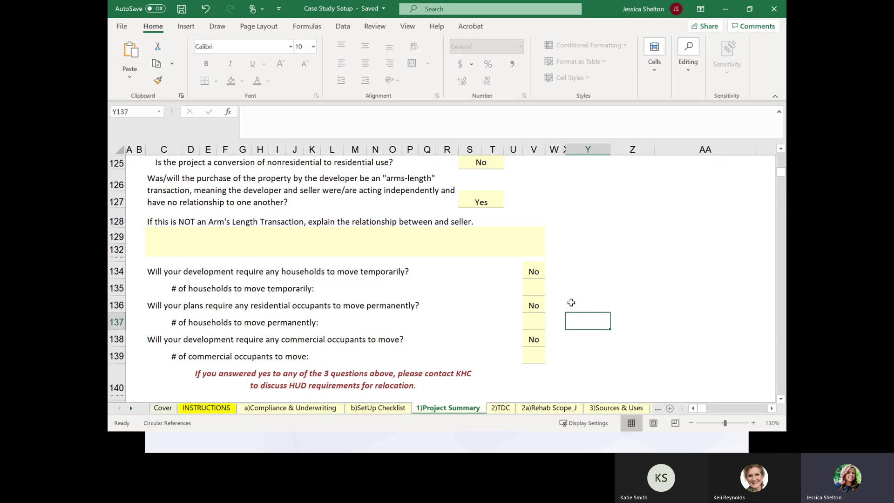
click(587, 344)
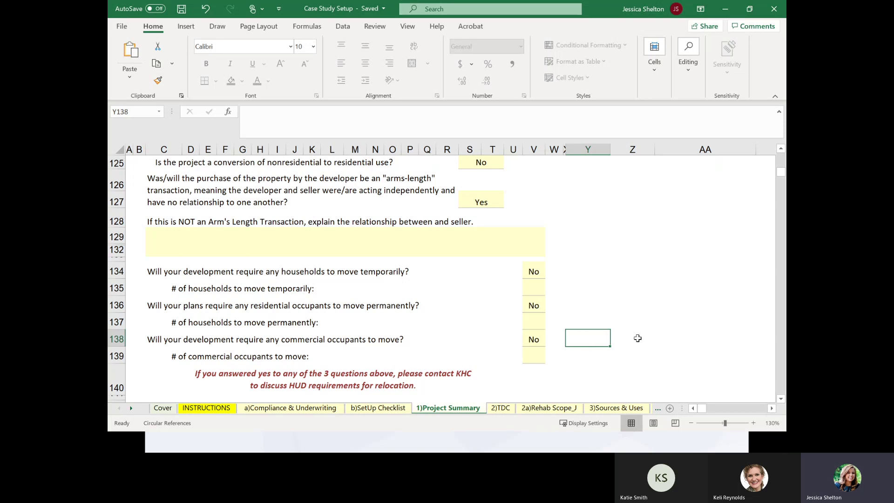
scroll(634, 342, down, 2)
scroll(632, 345, down, 5)
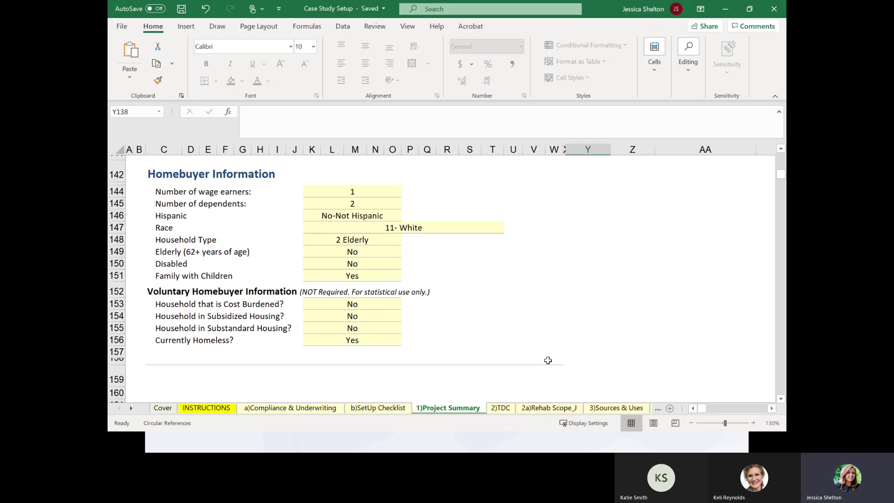
Step: Open the TDC sheet and review the unit information and development costs, inspecting the Total Predevelopment formula
click(501, 408)
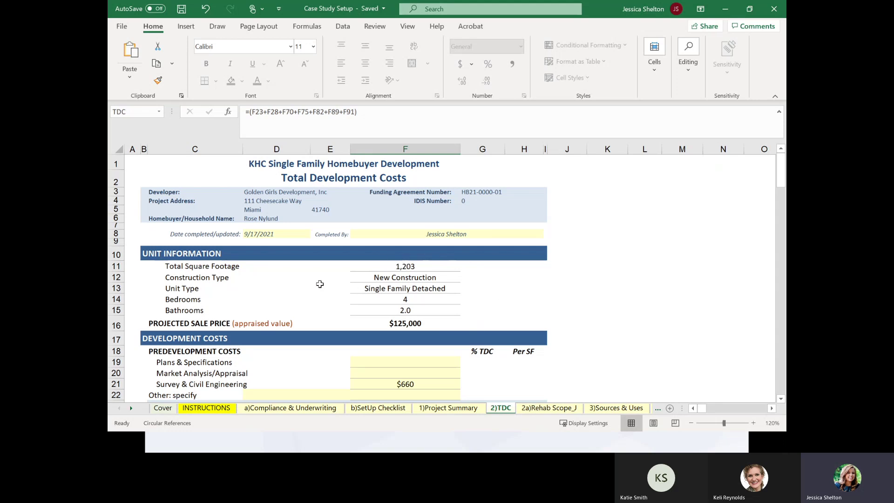
scroll(358, 308, down, 2)
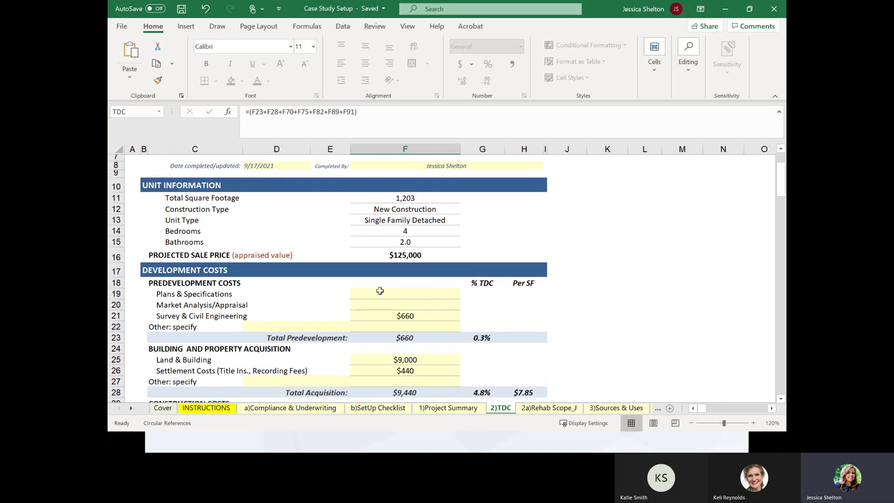
scroll(372, 300, down, 2)
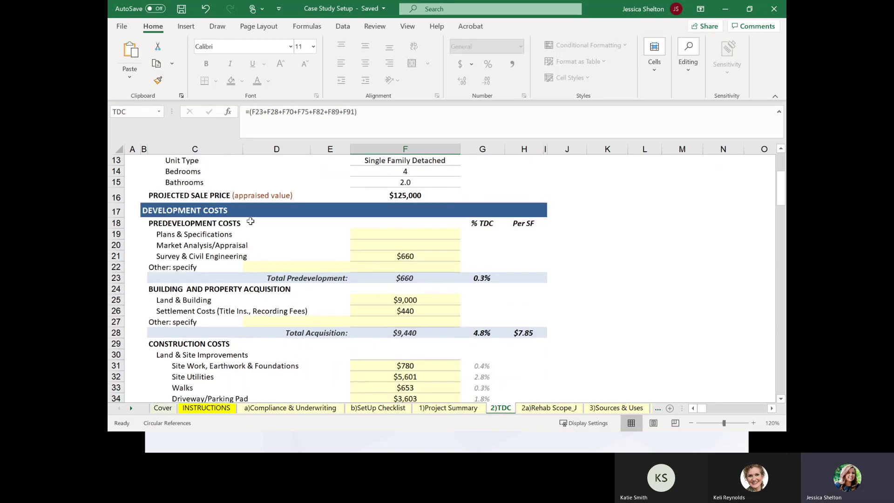
click(394, 264)
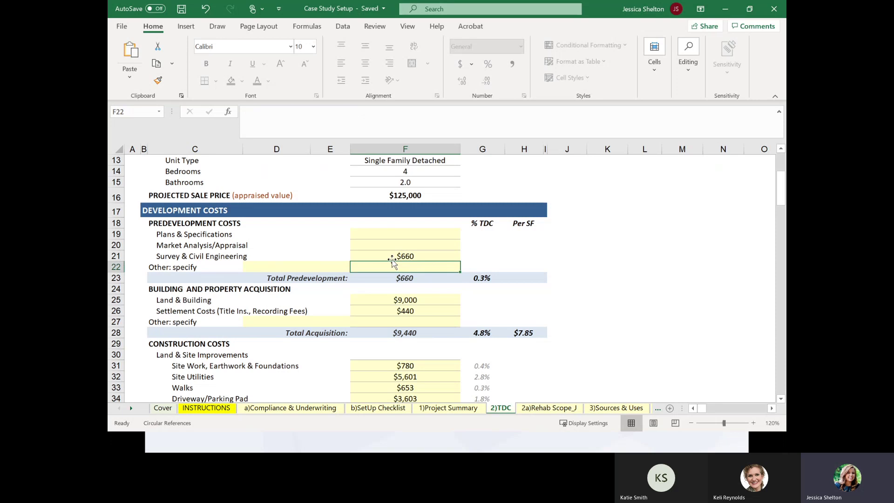
click(401, 279)
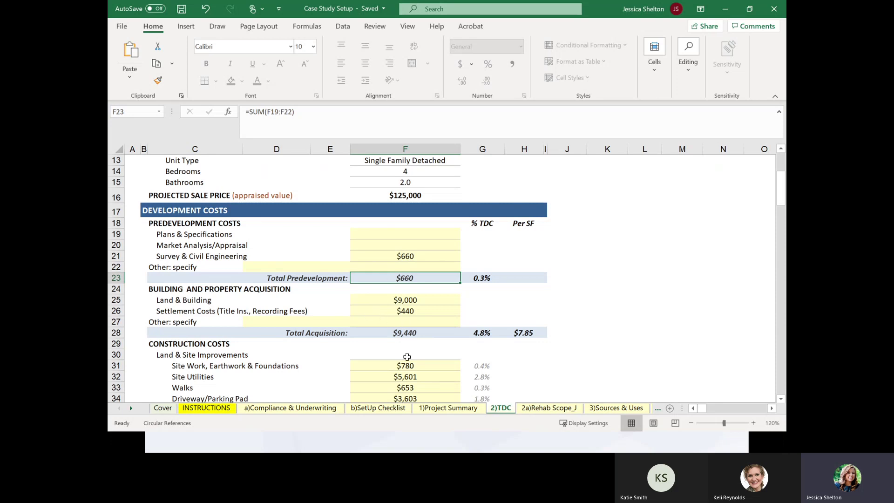
scroll(347, 374, down, 4)
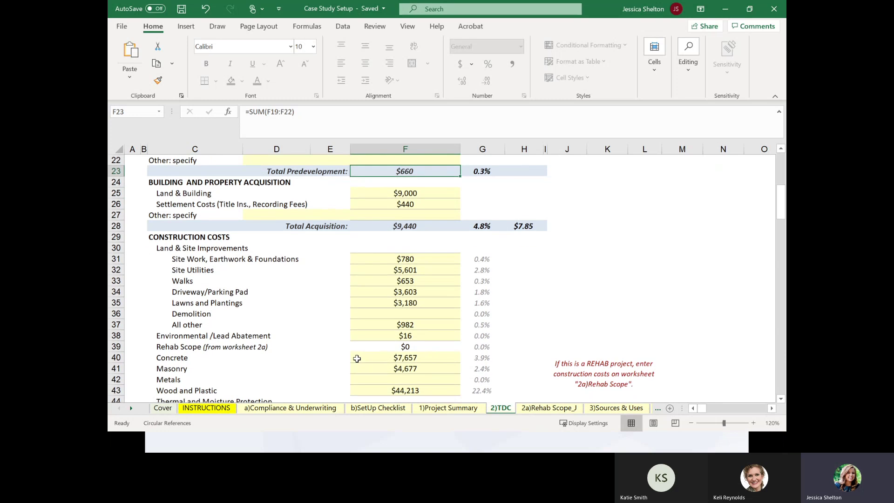
Step: Review the construction cost lines on the TDC sheet, including the "All other" land improvements line and the blank "Other: specify" row
scroll(356, 358, down, 2)
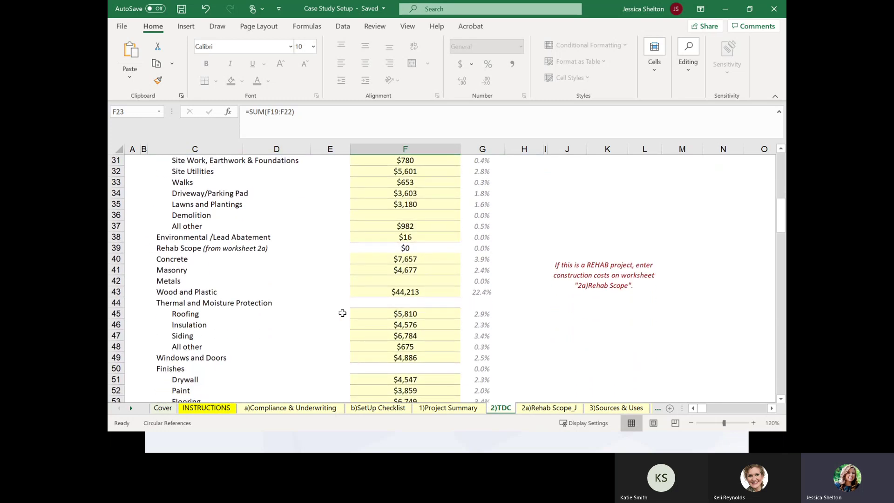
click(190, 227)
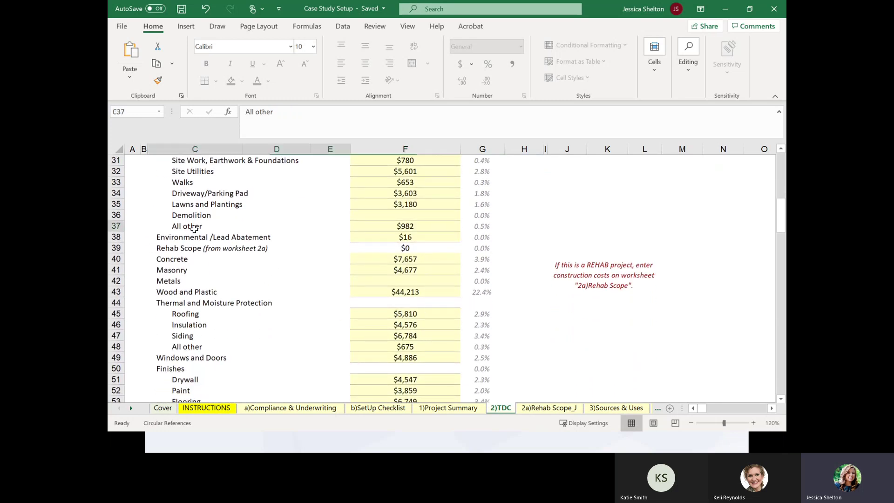
scroll(190, 228, up, 1)
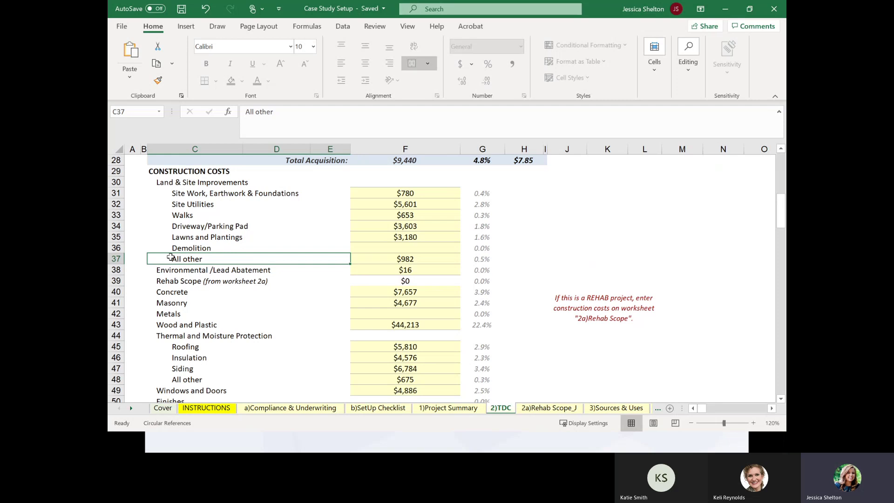
scroll(282, 270, down, 3)
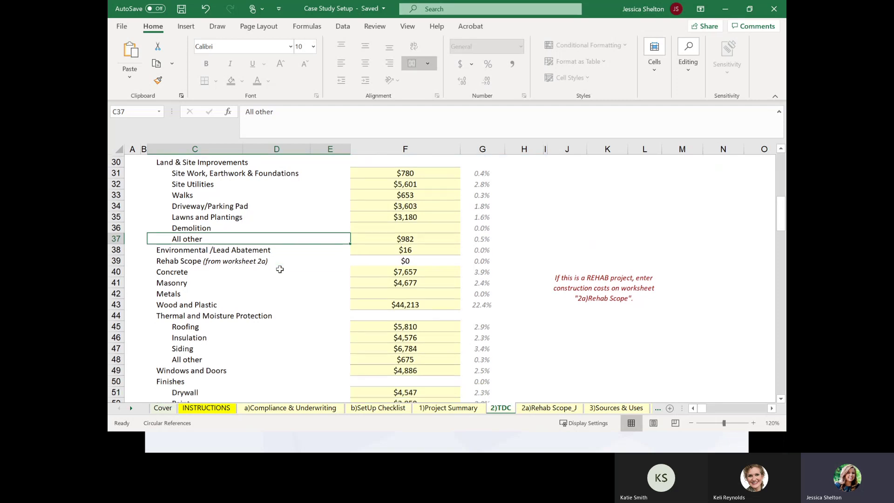
scroll(282, 273, down, 5)
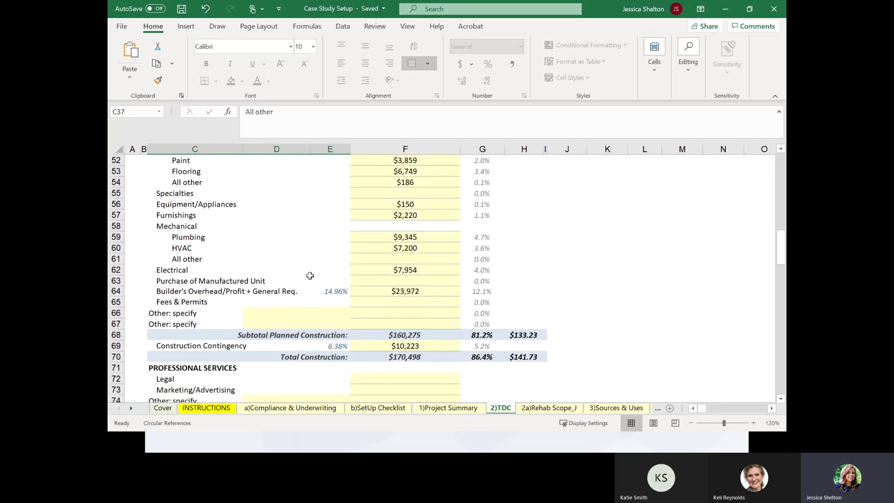
click(202, 311)
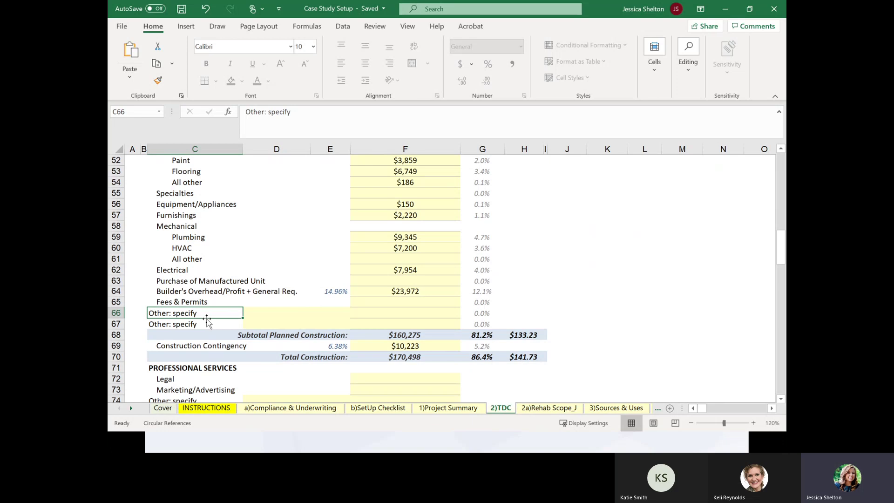
click(261, 311)
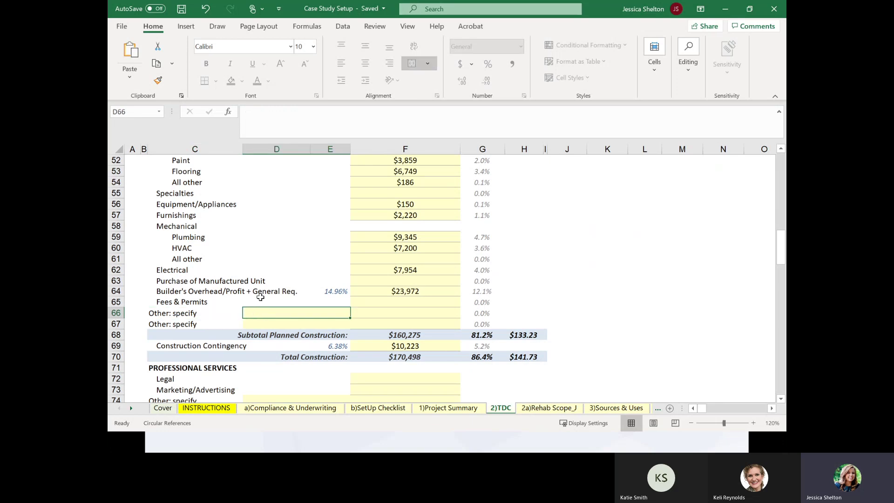
click(368, 312)
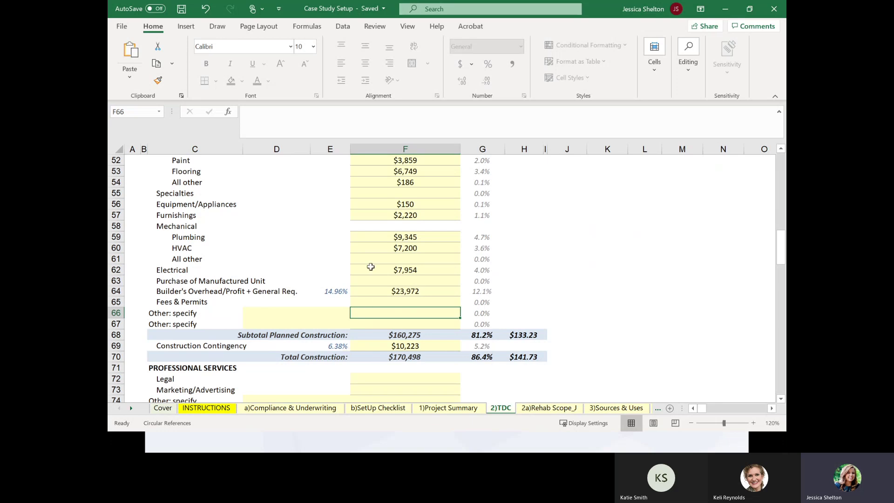
Step: Recheck the construction line items, including Wood and Plastic, and inspect the Total Construction formula
scroll(368, 256, up, 1)
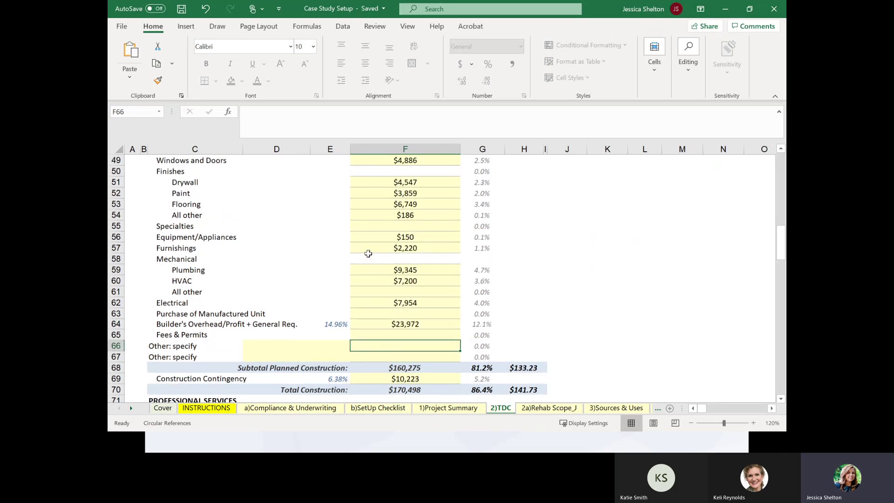
scroll(369, 254, up, 4)
click(375, 236)
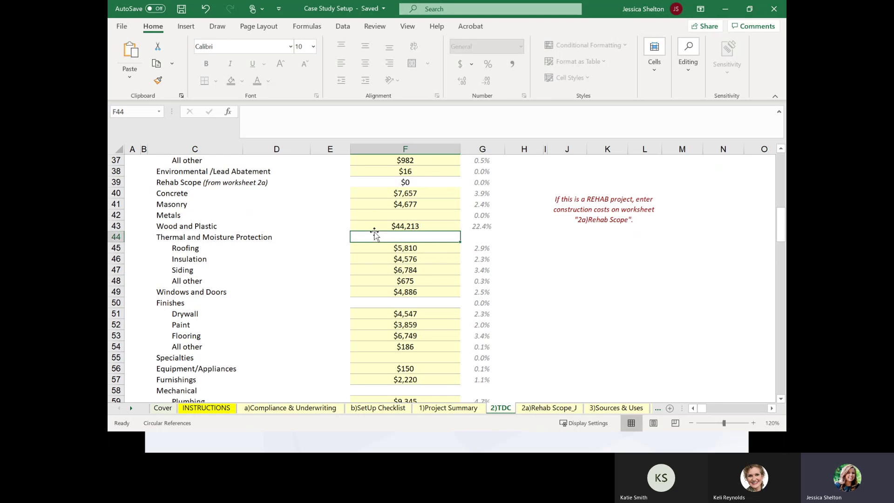
click(375, 226)
scroll(354, 274, down, 5)
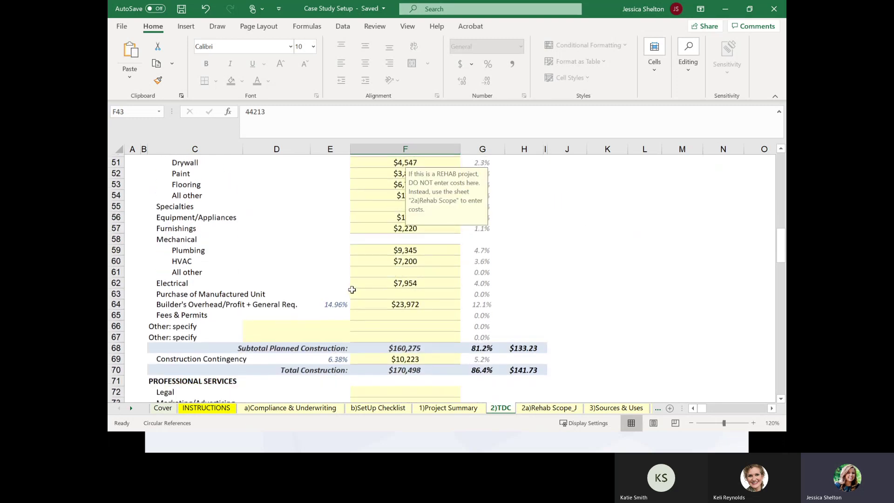
scroll(351, 289, down, 1)
click(365, 280)
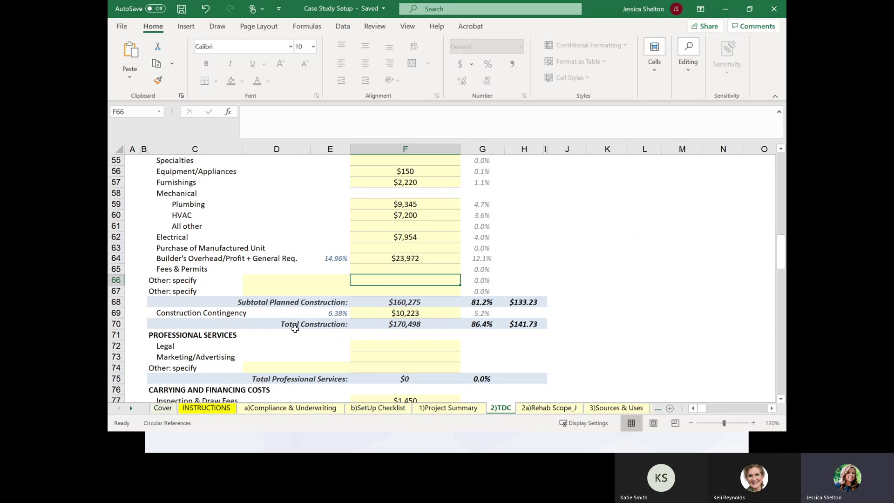
click(391, 334)
click(394, 323)
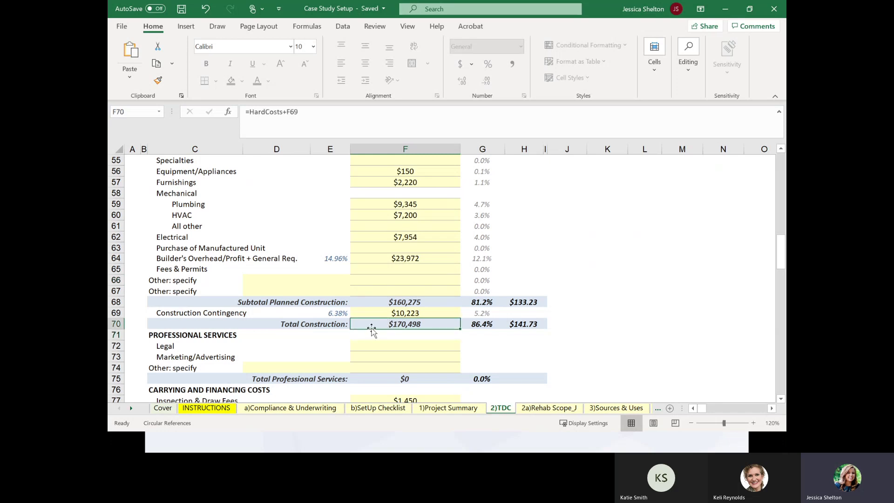
Step: Review professional services, carrying and seller's closing costs, and examine the Developer Fee, Total Development Costs, and Home Sales Proceeds rows
scroll(371, 328, down, 3)
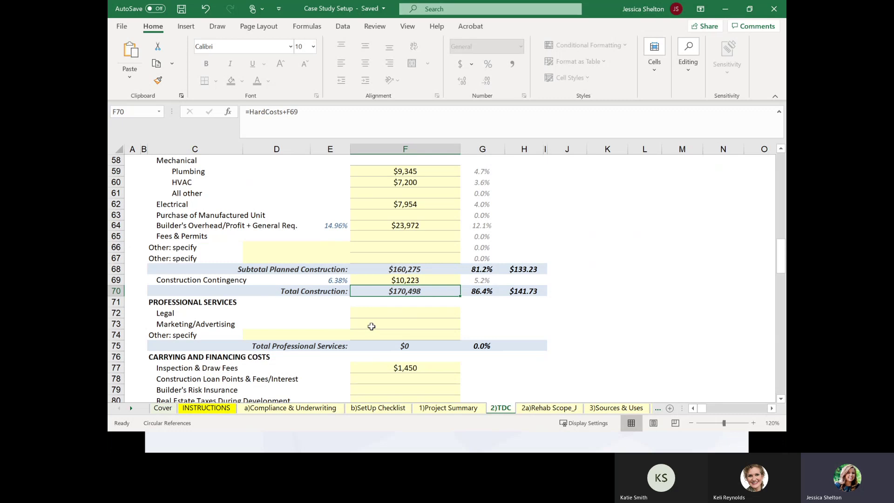
scroll(371, 326, down, 2)
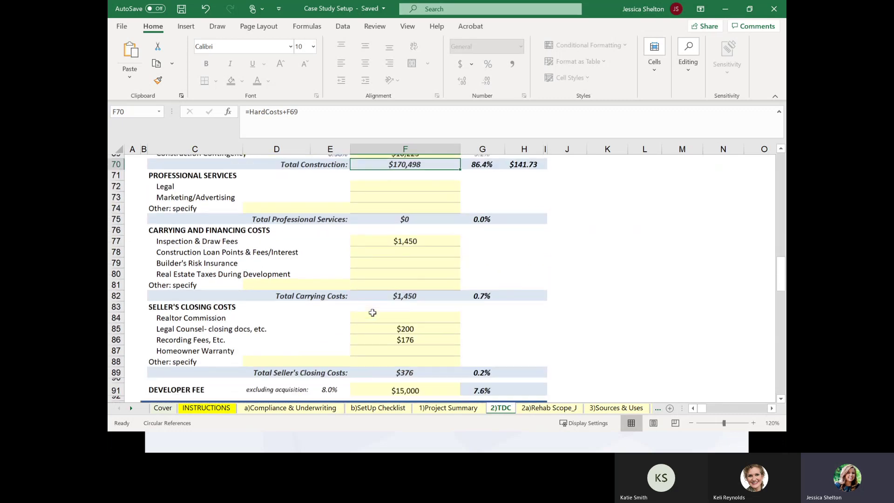
scroll(346, 261, down, 1)
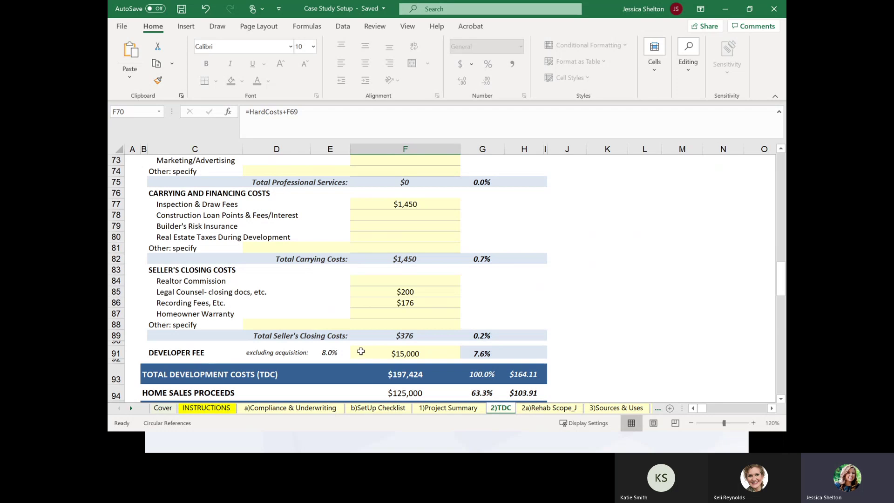
click(361, 351)
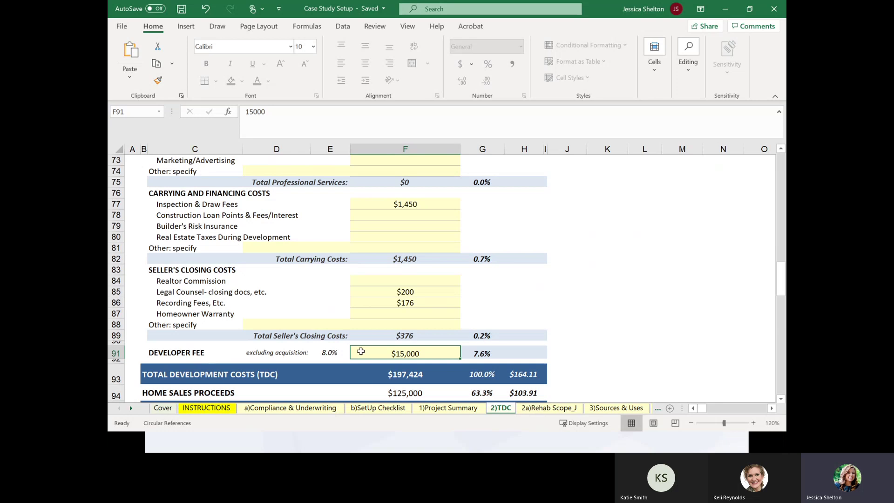
scroll(361, 352, down, 1)
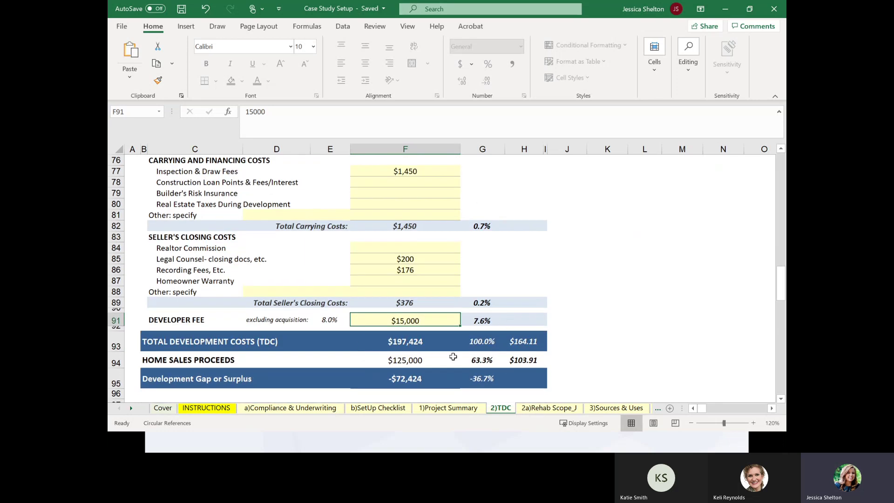
click(293, 343)
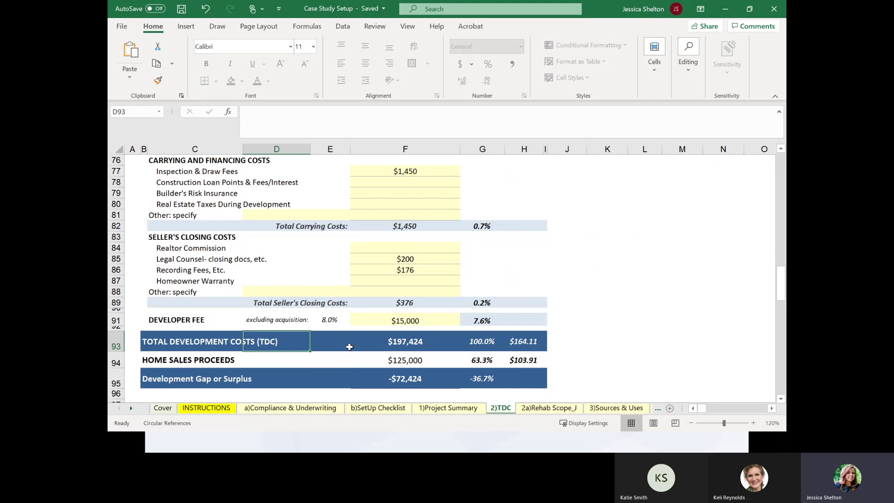
click(325, 361)
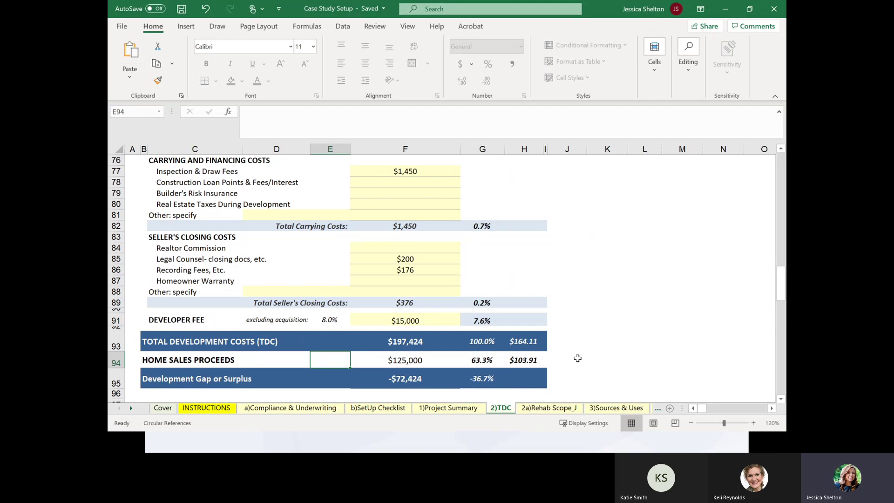
Step: Open the Rehab Scope sheet and review its header, entry note, and the earthwork and roof work descriptions
click(571, 409)
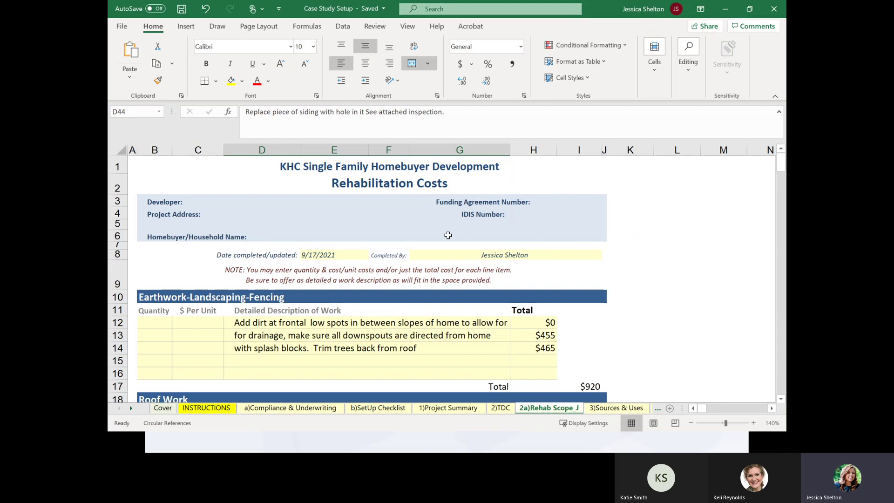
scroll(437, 233, down, 2)
scroll(391, 242, up, 3)
scroll(395, 291, down, 1)
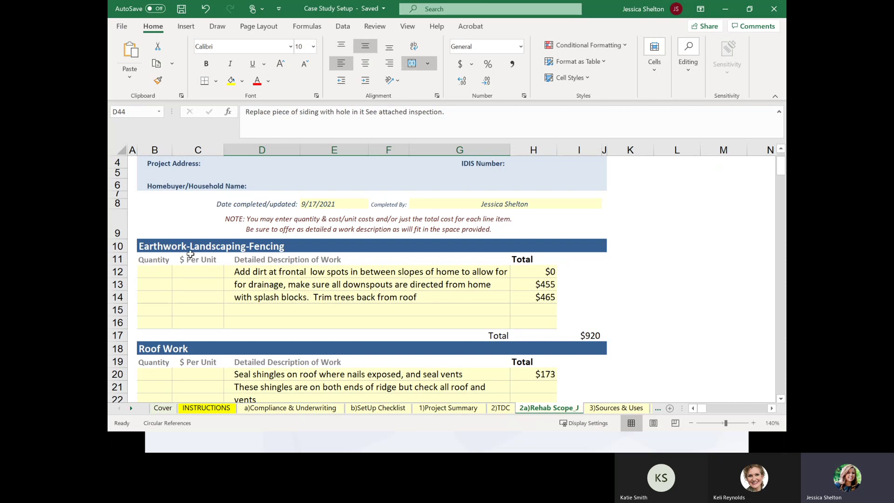
scroll(183, 328, down, 1)
scroll(196, 330, down, 3)
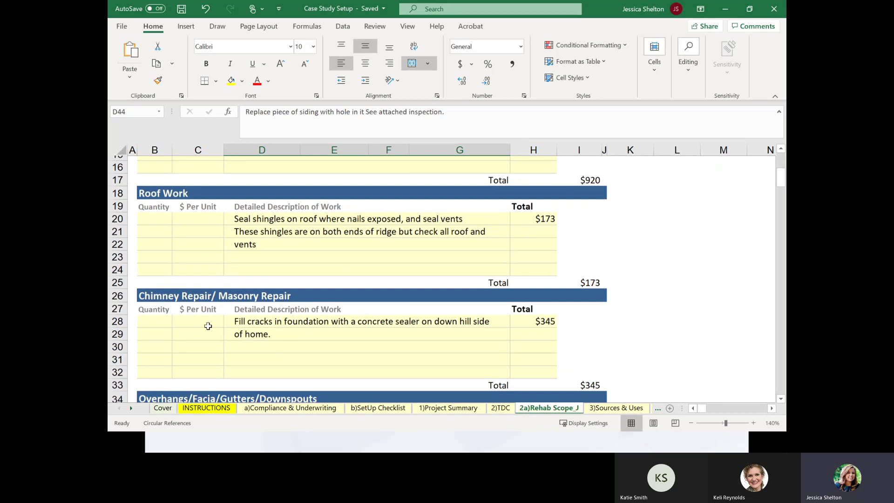
Step: Examine the remaining exterior rehab categories, from chimney and masonry repair through gutters, siding, and windows
scroll(289, 337, down, 1)
scroll(289, 338, down, 2)
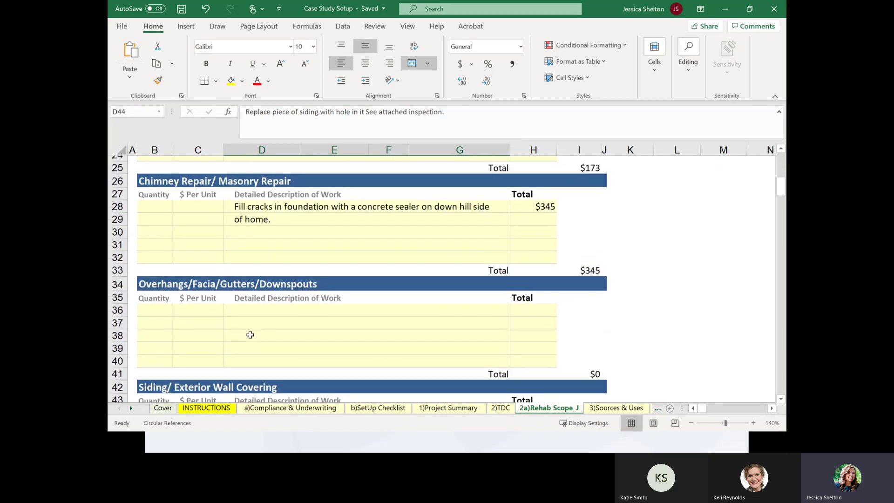
scroll(266, 328, down, 2)
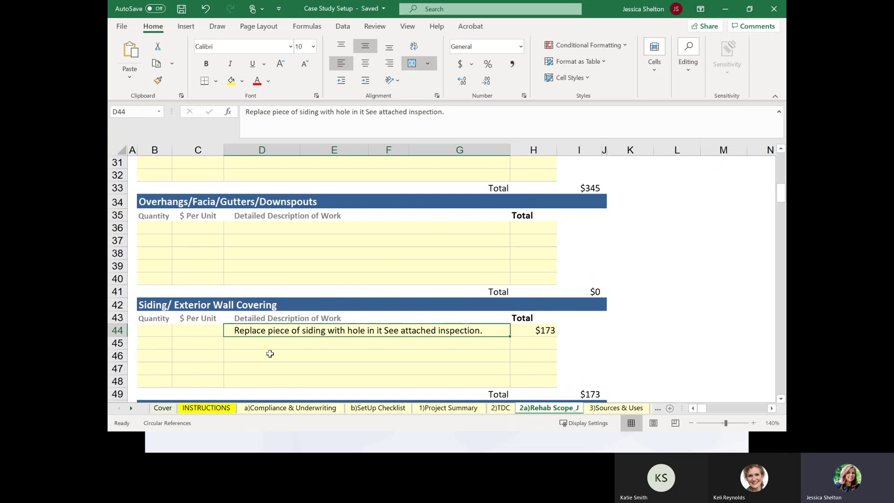
scroll(492, 319, down, 5)
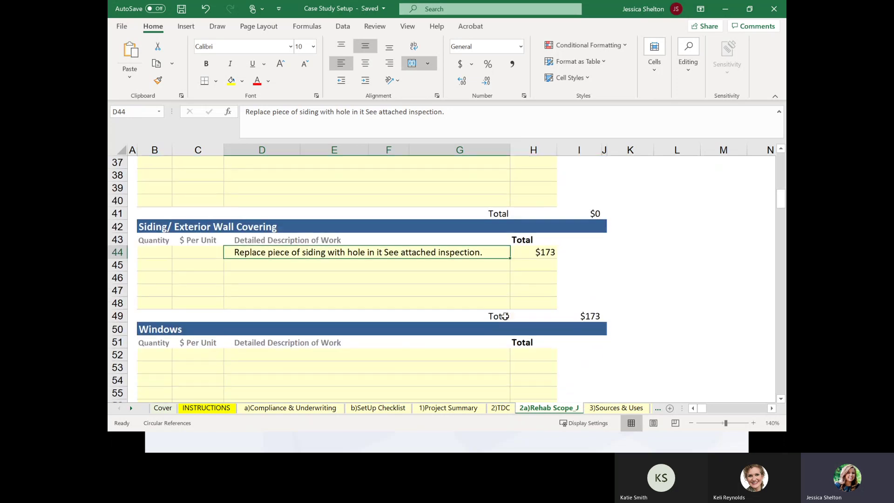
scroll(493, 319, down, 2)
scroll(479, 319, up, 4)
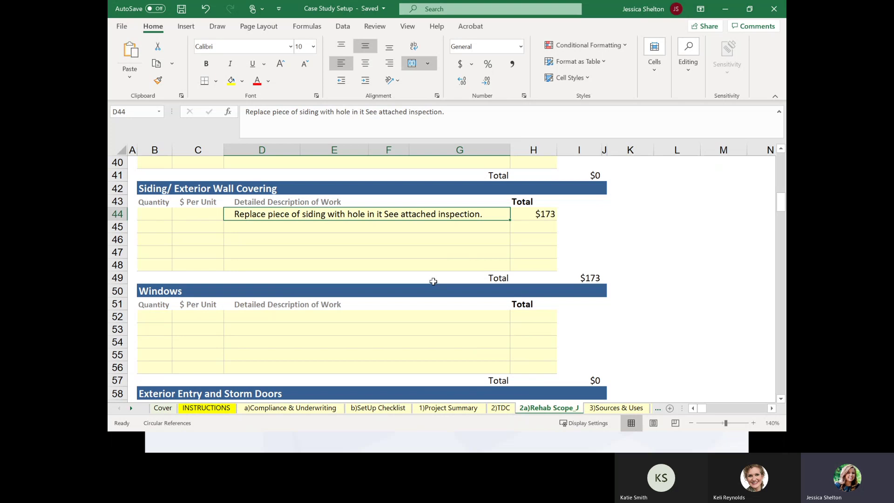
scroll(447, 326, up, 5)
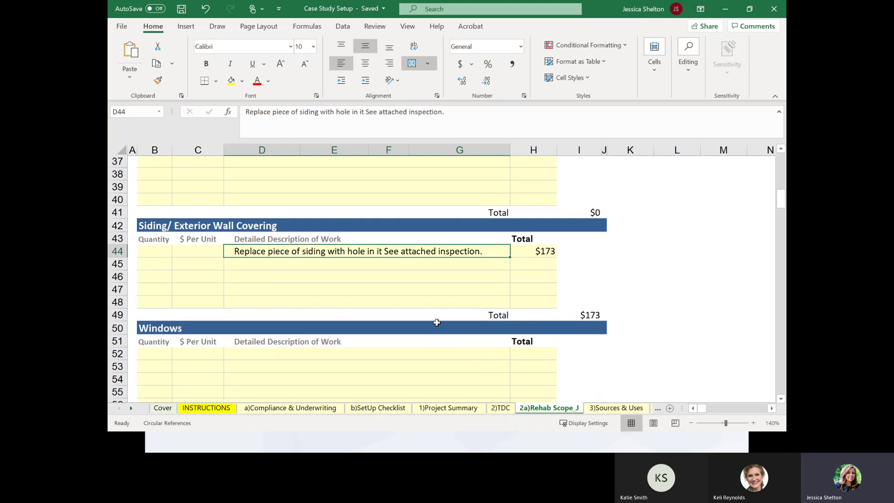
Step: Open the Sources & Uses sheet, review the homebuyer information and development costs, and inspect the Total Development Costs formula
click(606, 408)
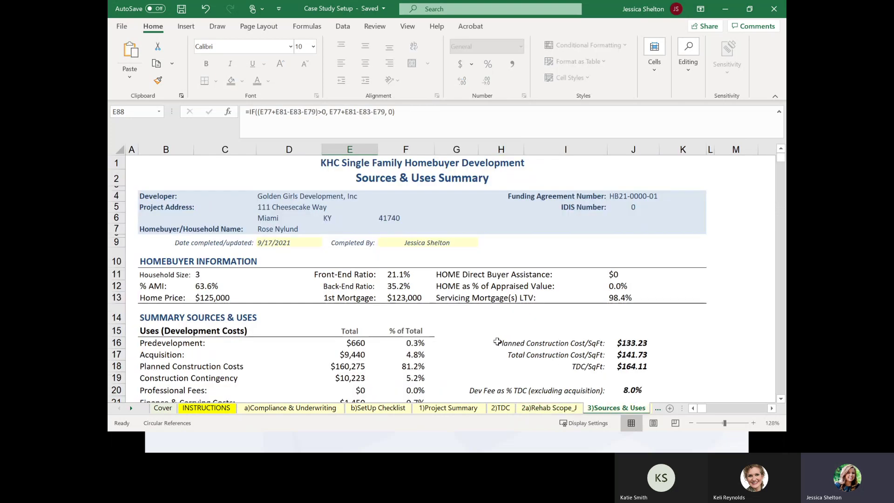
scroll(497, 342, down, 1)
scroll(497, 341, up, 1)
scroll(504, 328, down, 2)
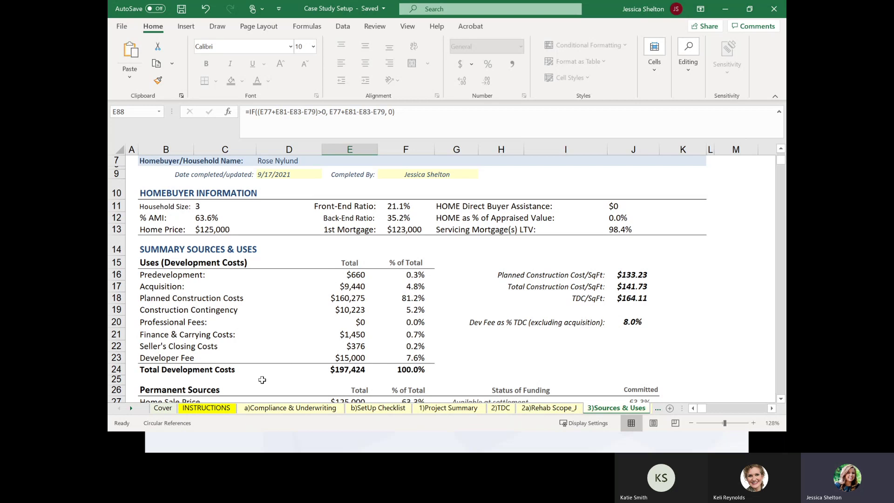
click(325, 372)
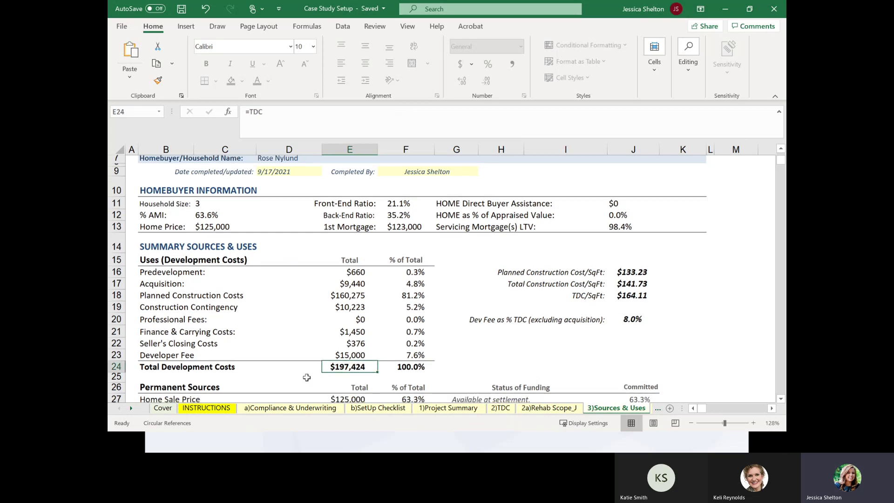
Step: Review the Permanent Sources section, inspecting the KHC HOME Development Gap Subsidy and CHDO Proceeds amounts
scroll(307, 373, down, 3)
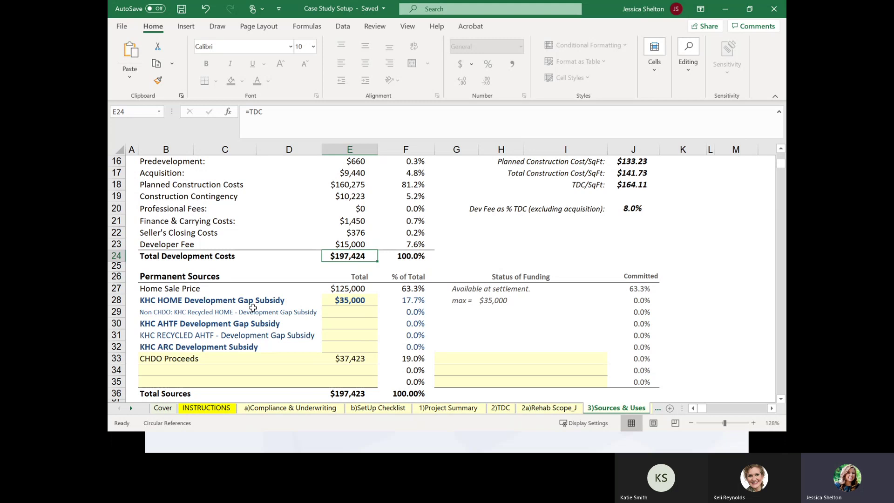
scroll(254, 305, down, 1)
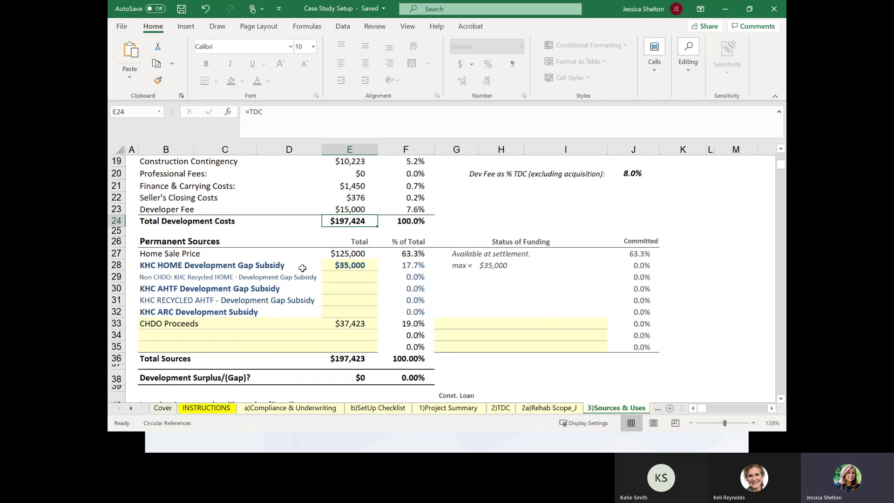
click(326, 267)
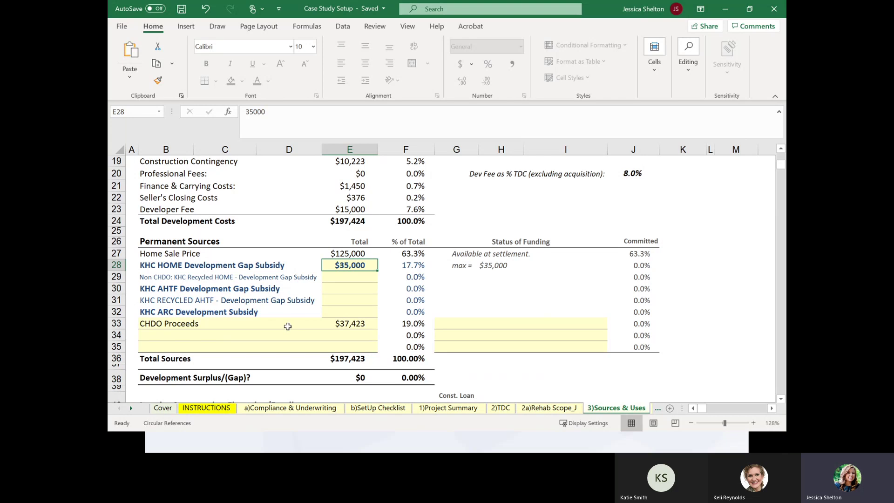
click(334, 326)
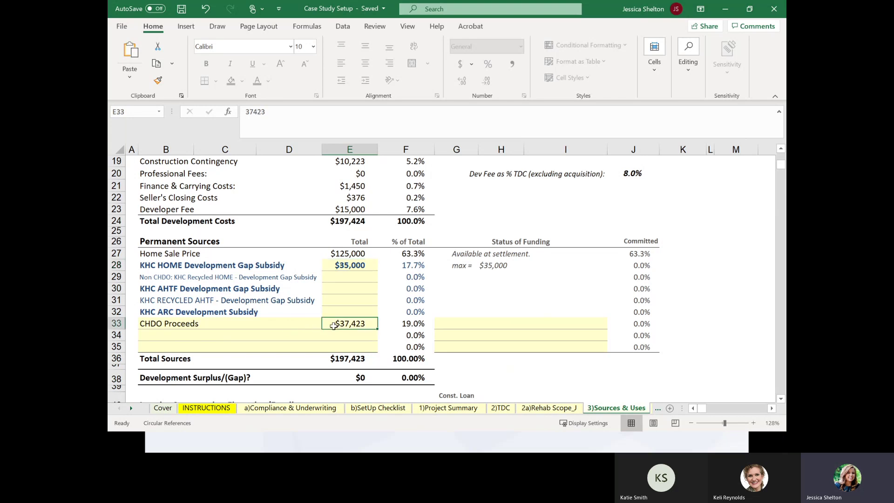
Step: Inspect the Total Sources and Development Surplus/(Gap) formulas under Permanent Sources
click(340, 357)
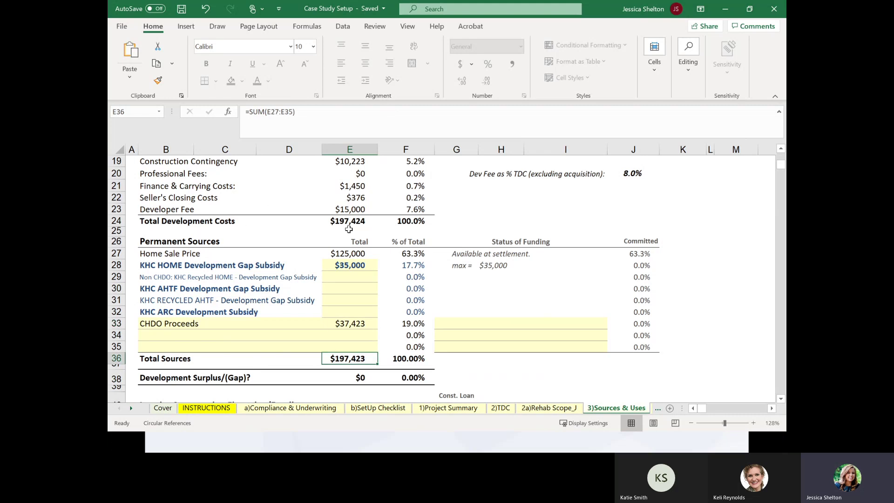
click(340, 348)
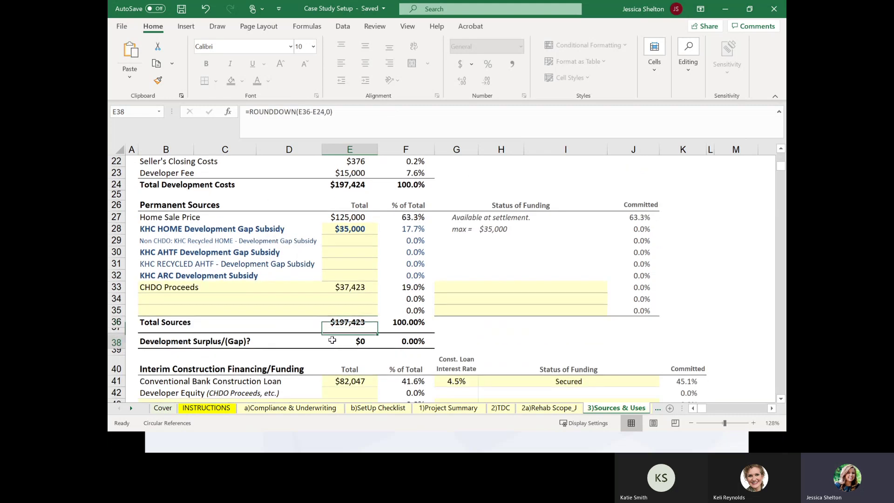
Step: Review the Interim Construction Financing/Funding section, checking the Conventional Bank Construction Loan amount, the recycled AHTF construction funding note, and the KHC retainage row
scroll(299, 332, down, 2)
scroll(300, 331, down, 1)
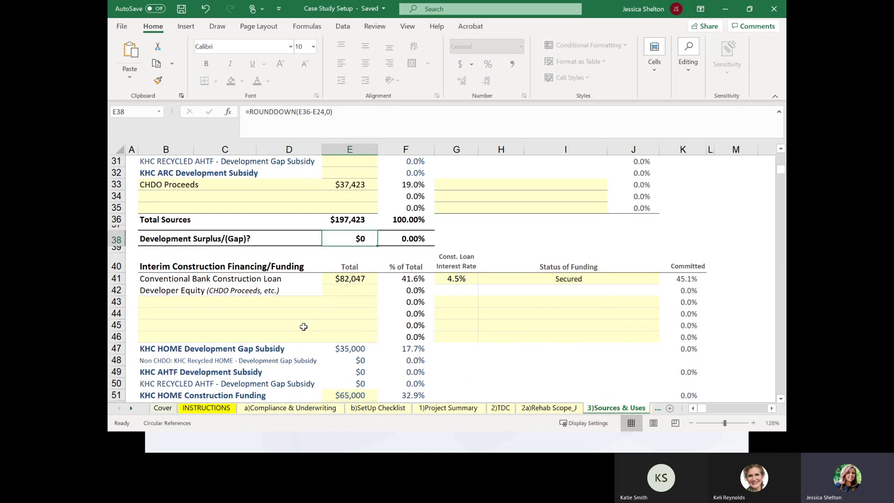
scroll(311, 321, down, 1)
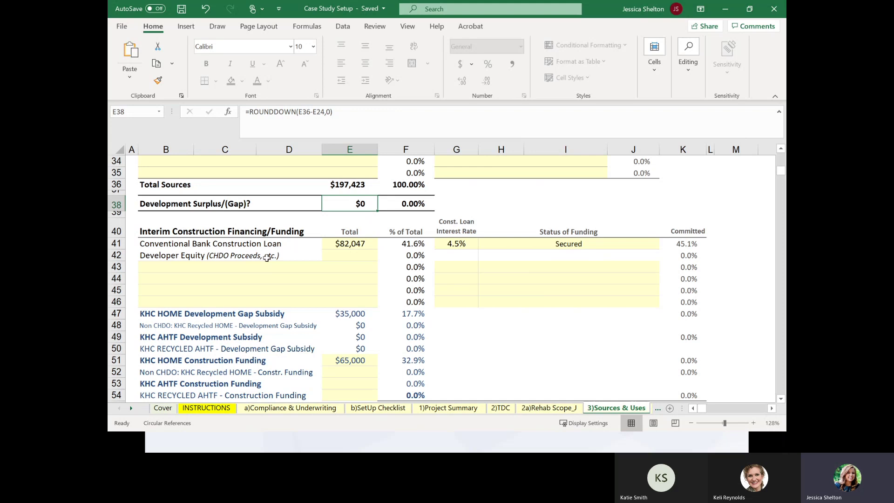
click(333, 245)
scroll(281, 290, down, 1)
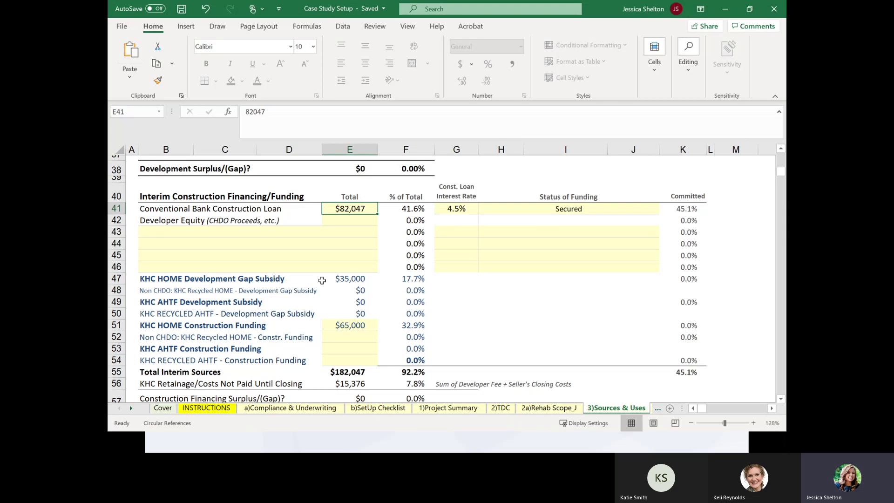
scroll(340, 287, down, 1)
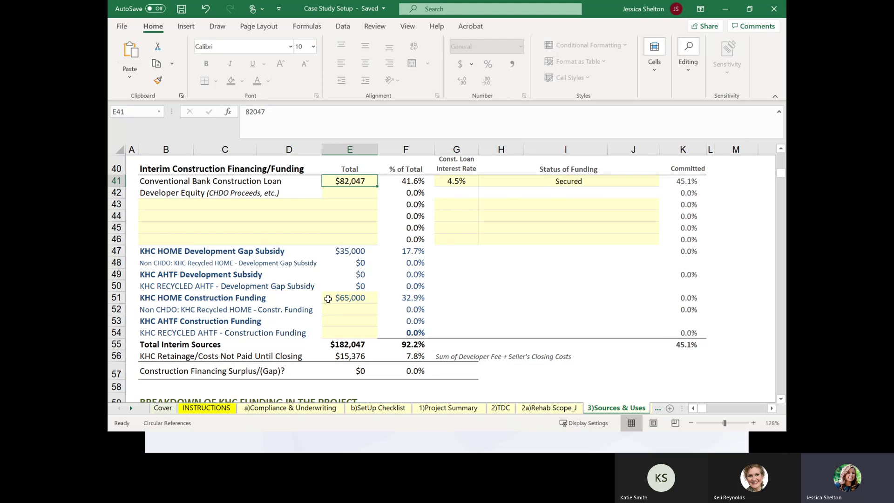
click(305, 332)
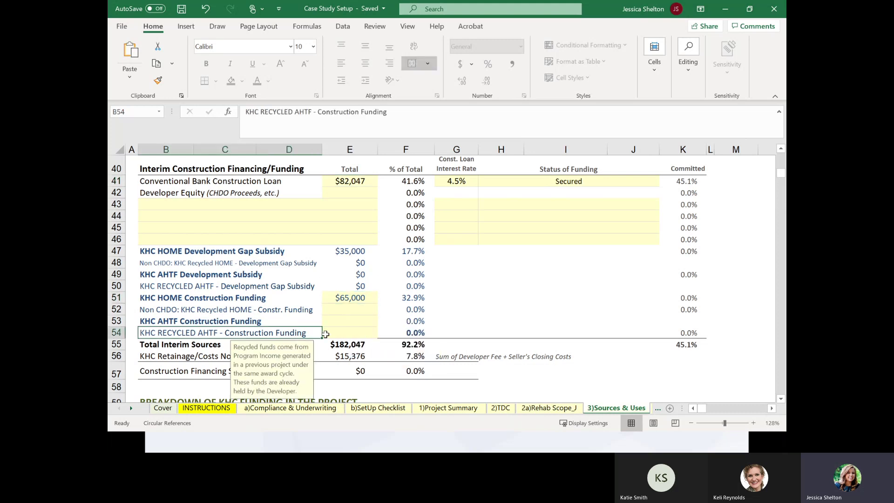
click(551, 360)
Step: Examine the Breakdown of KHC Funding in the Project, covering the AHTF, ARC, and KHC HOME funding sections
scroll(383, 360, down, 1)
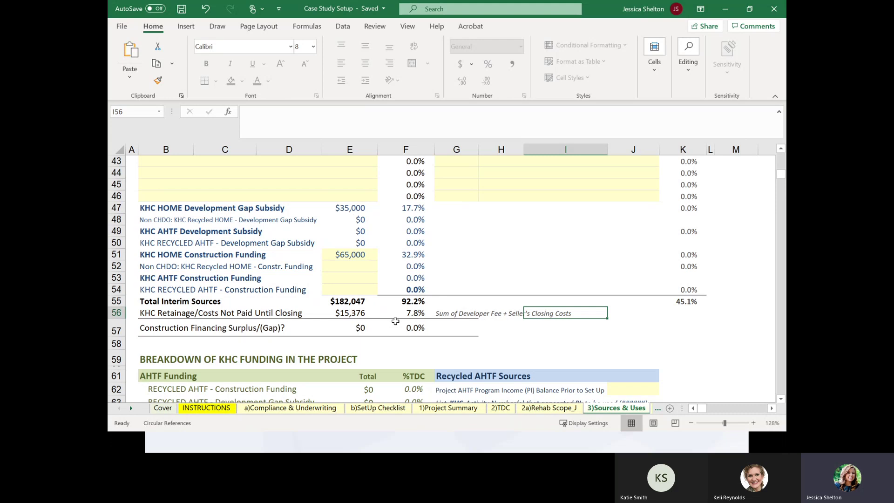
scroll(395, 321, down, 2)
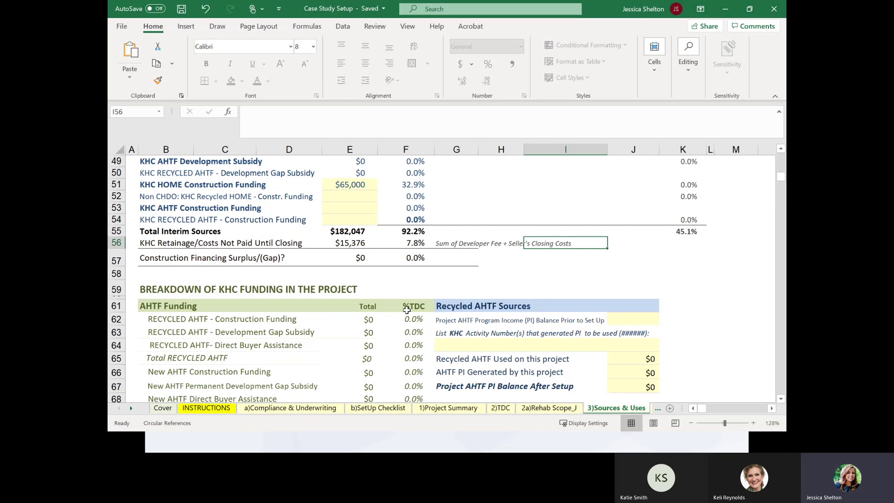
scroll(406, 310, down, 1)
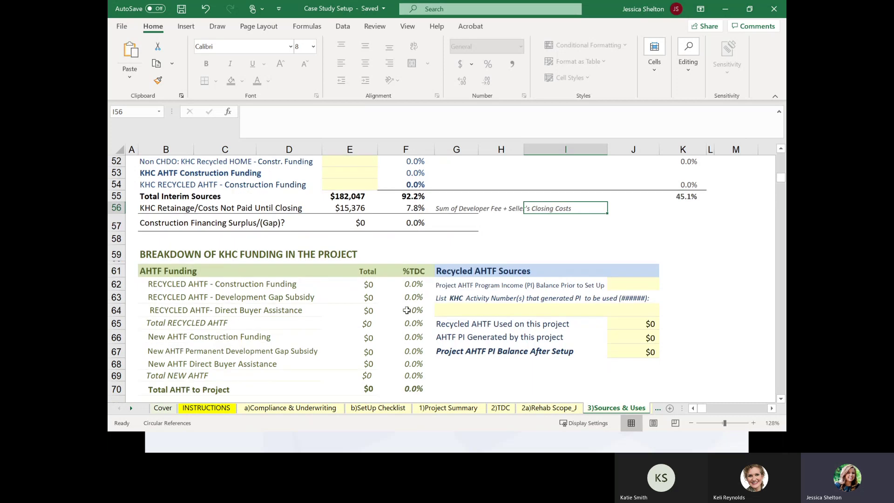
scroll(407, 310, down, 1)
scroll(333, 298, down, 1)
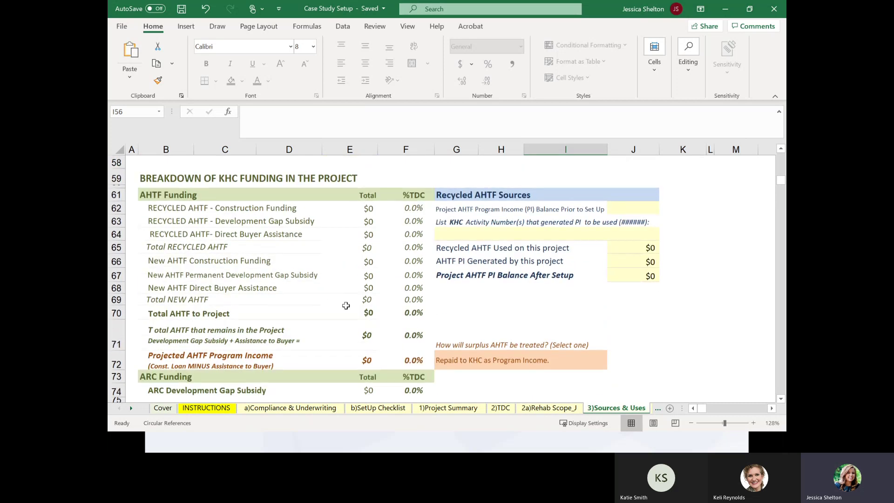
scroll(339, 296, down, 1)
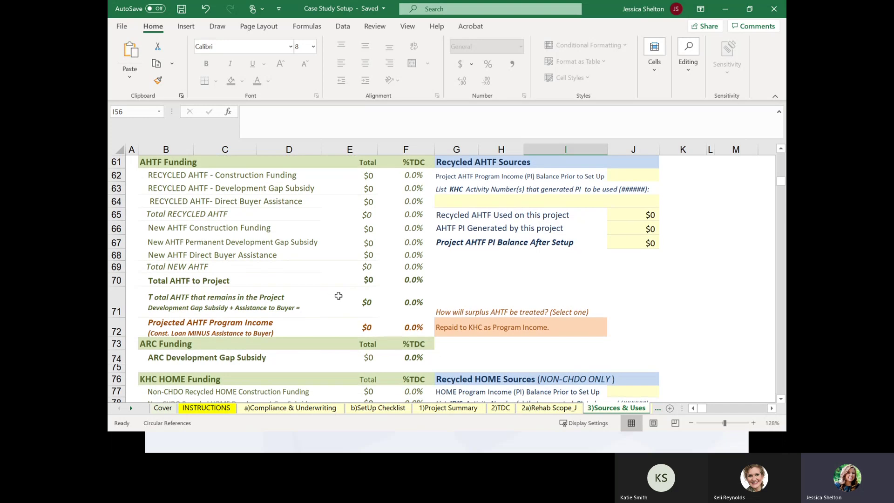
scroll(338, 295, down, 4)
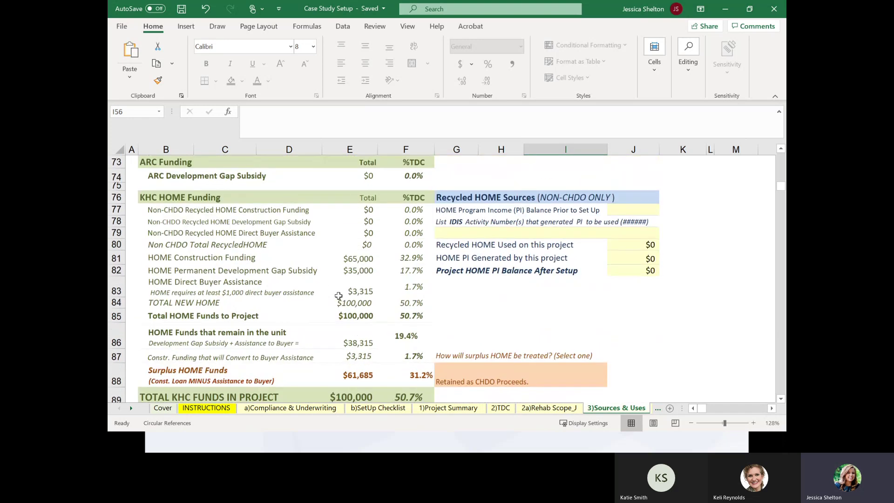
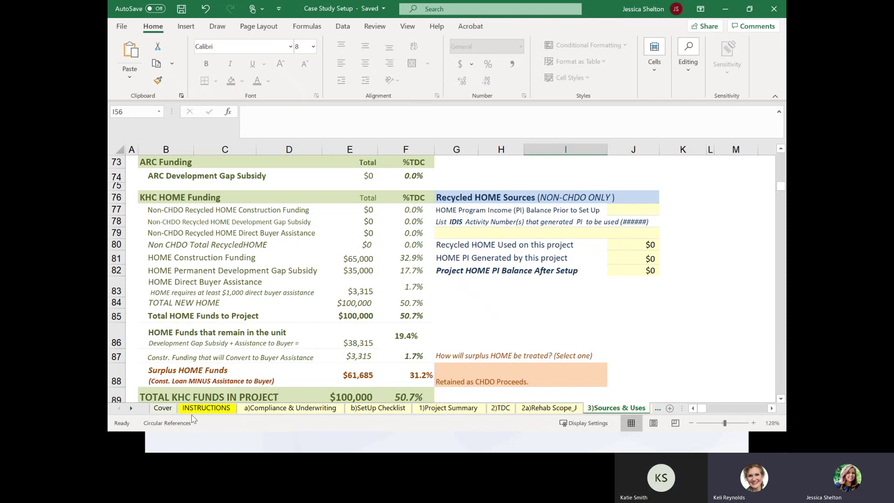
Step: Open the Buyer Affordability sheet and inspect the Household Gross Annual Income entry note and the Household Size formula
click(133, 408)
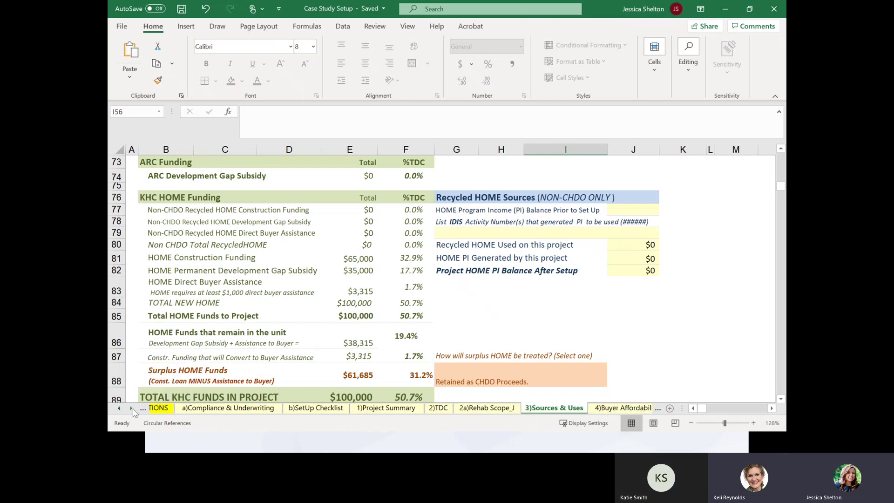
click(133, 409)
click(132, 409)
click(322, 408)
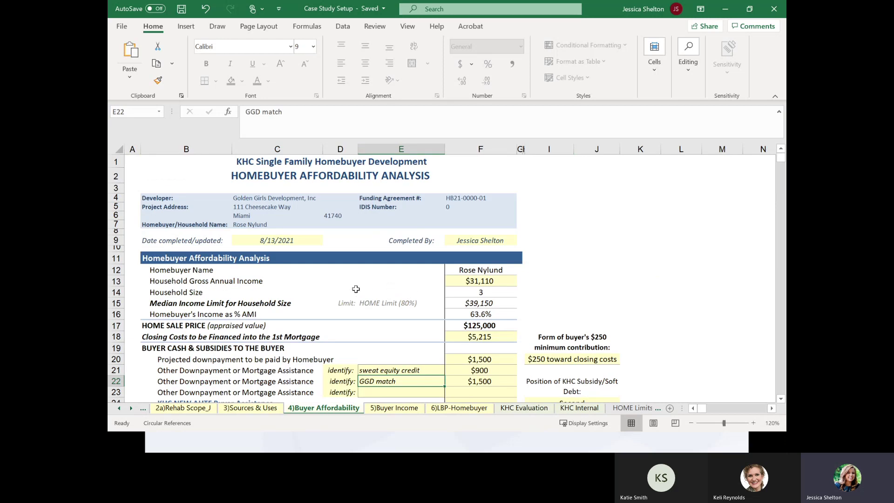
click(456, 283)
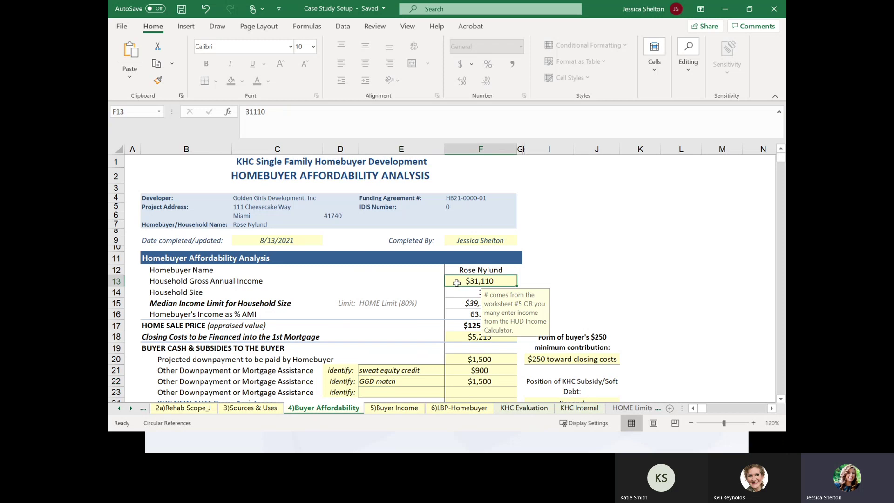
click(631, 291)
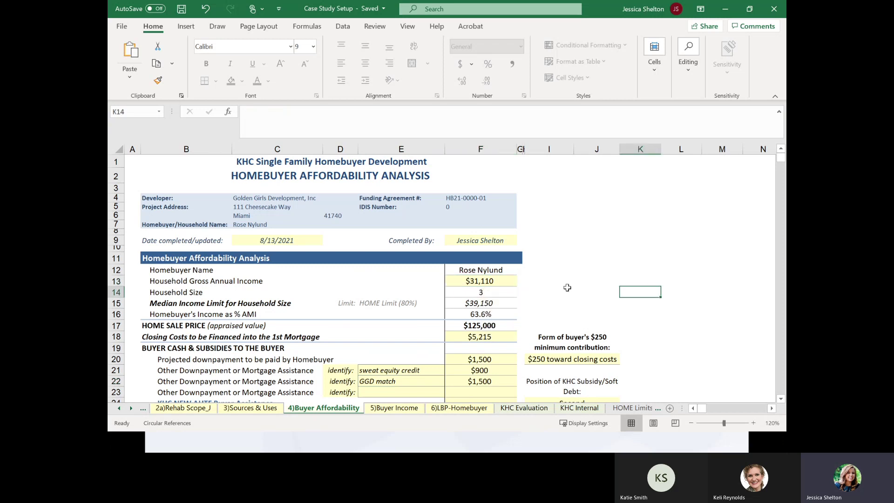
click(501, 293)
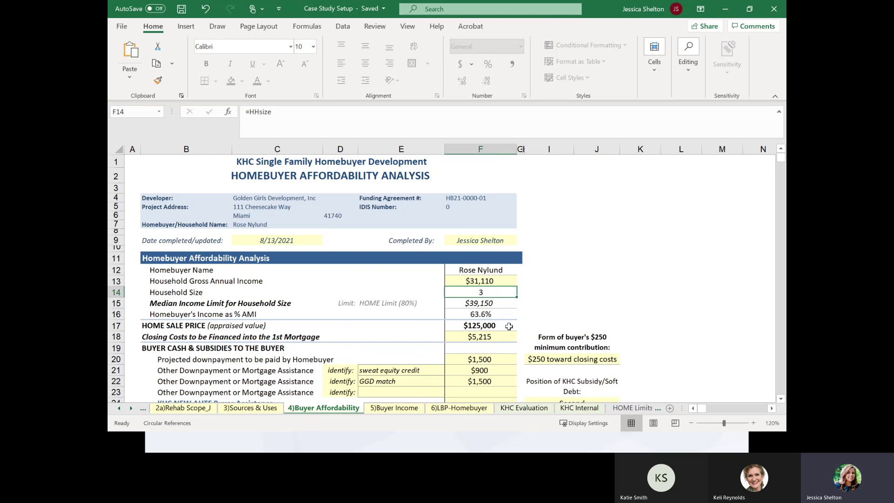
Step: Select "$250 toward closing costs" as the form of the buyer's $250 minimum contribution
scroll(508, 326, down, 1)
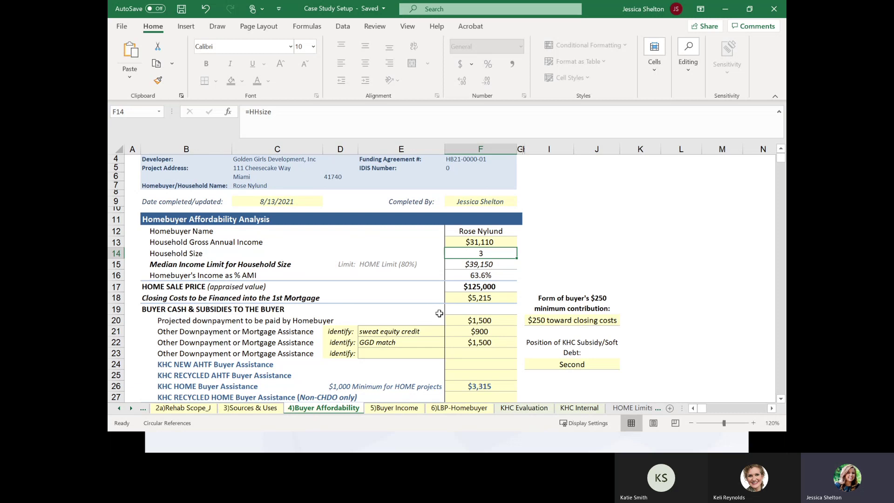
scroll(439, 313, down, 3)
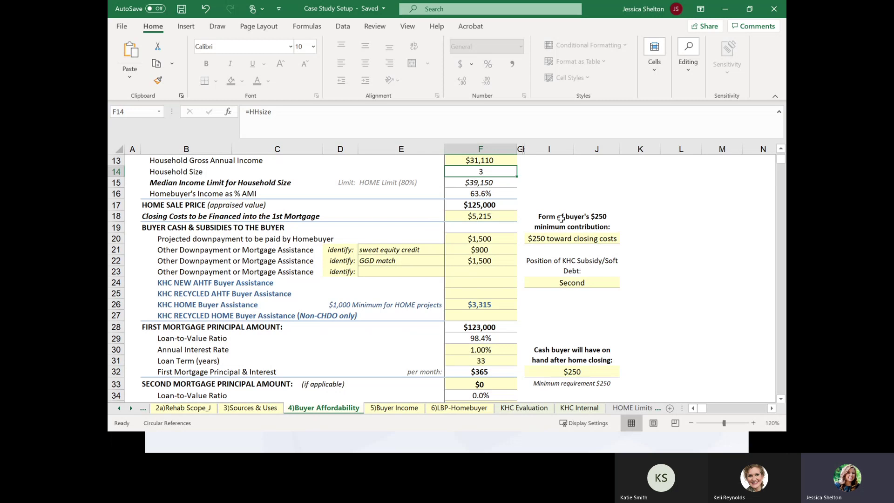
click(604, 239)
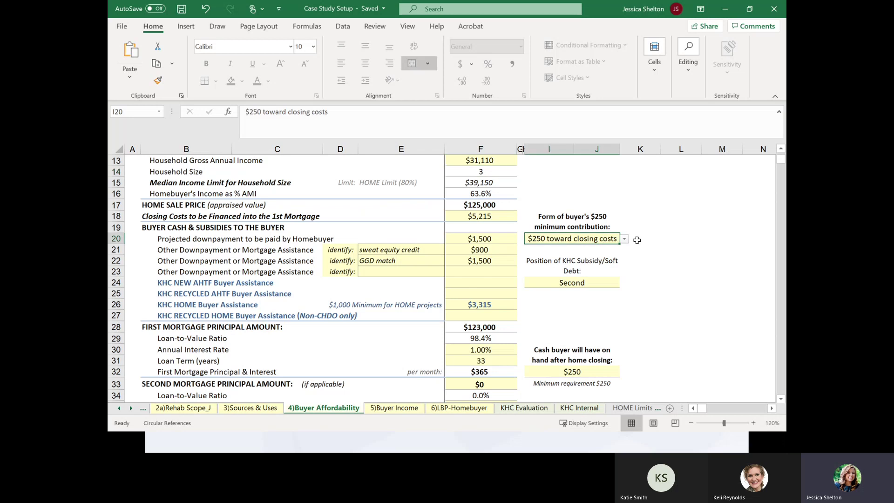
click(624, 240)
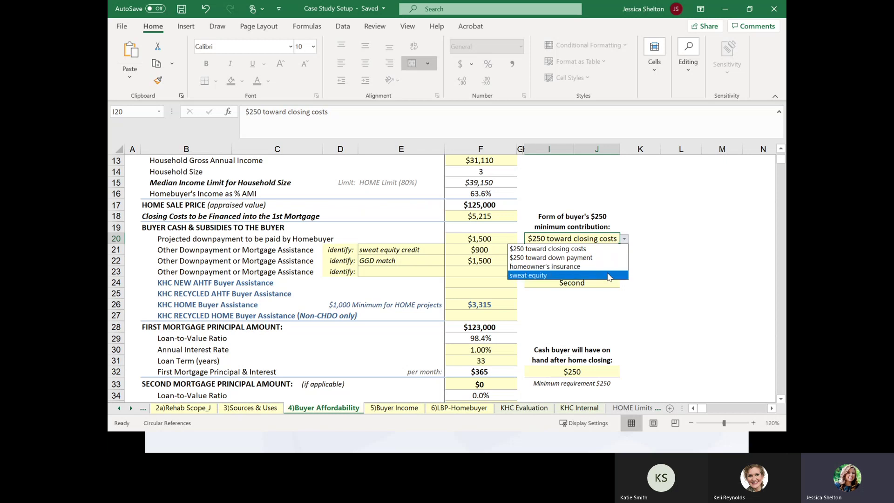
click(549, 248)
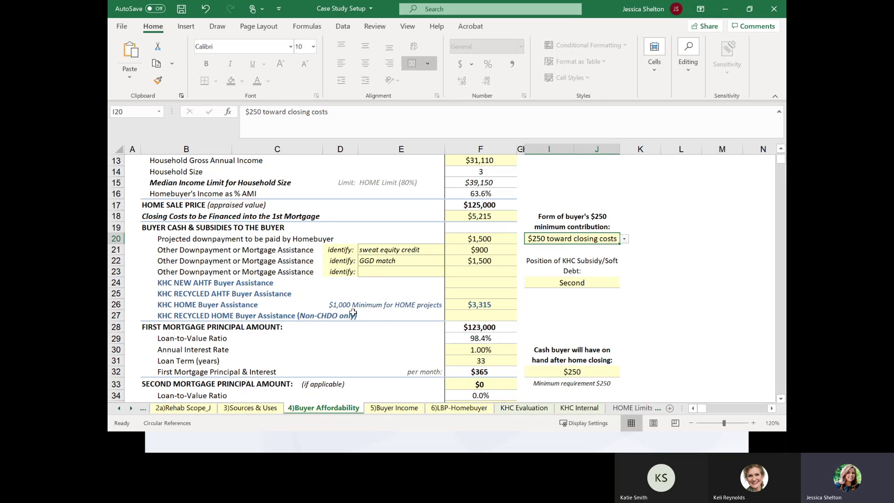
Step: Inspect the KHC HOME Buyer Assistance amount, then review the first and second mortgage terms and monthly Property Taxes
click(466, 308)
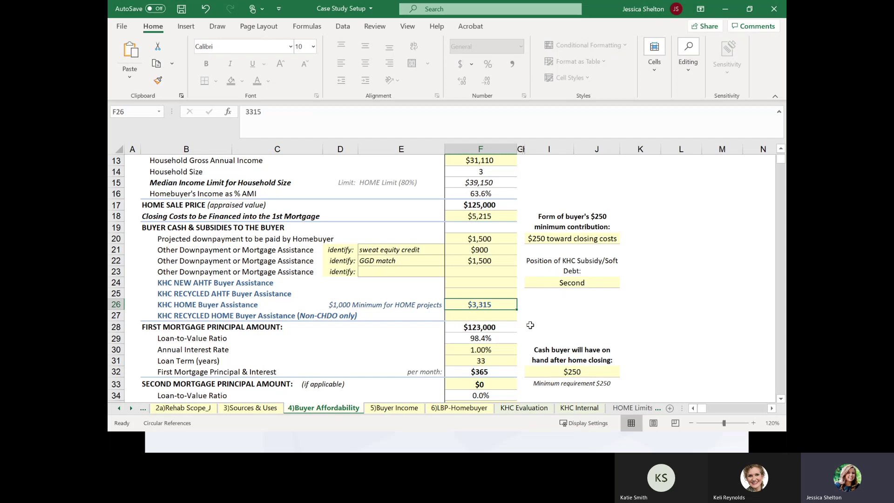
scroll(550, 333, down, 2)
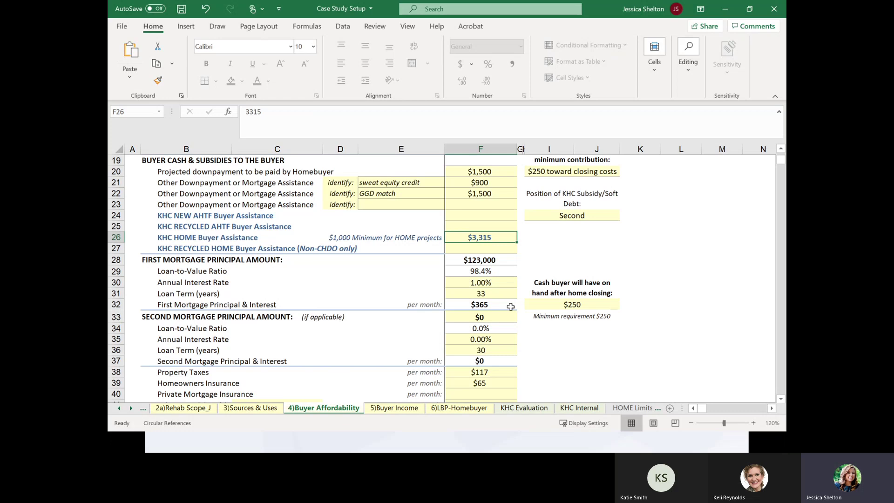
scroll(510, 306, down, 2)
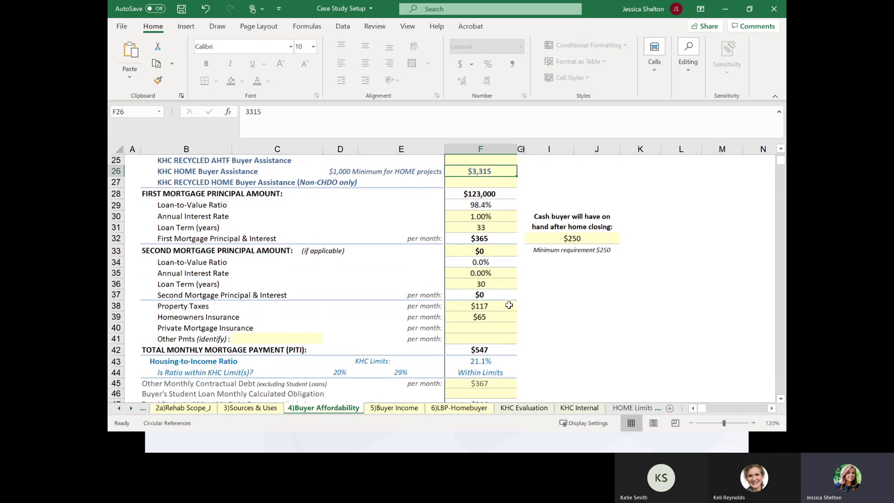
click(509, 305)
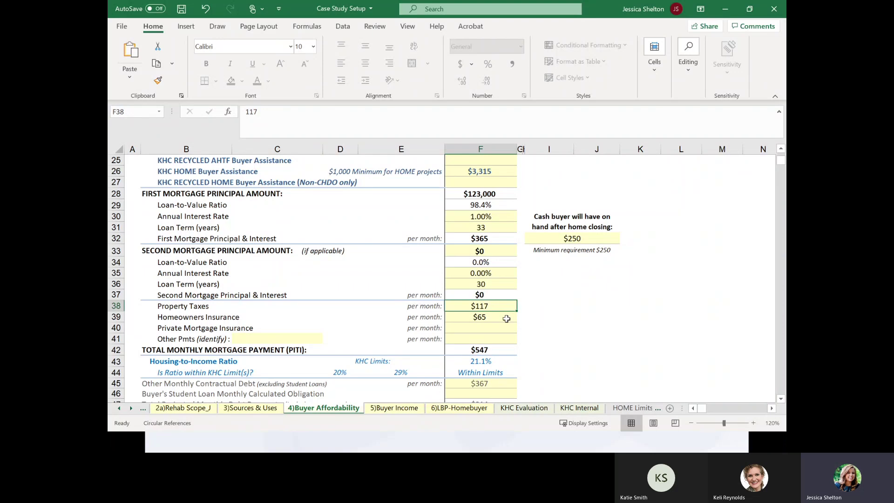
Step: Review the total monthly mortgage payment, the housing-to-income and debt-to-income ratios with their KHC limits, and the direct buyer assistance figures
scroll(507, 318, down, 1)
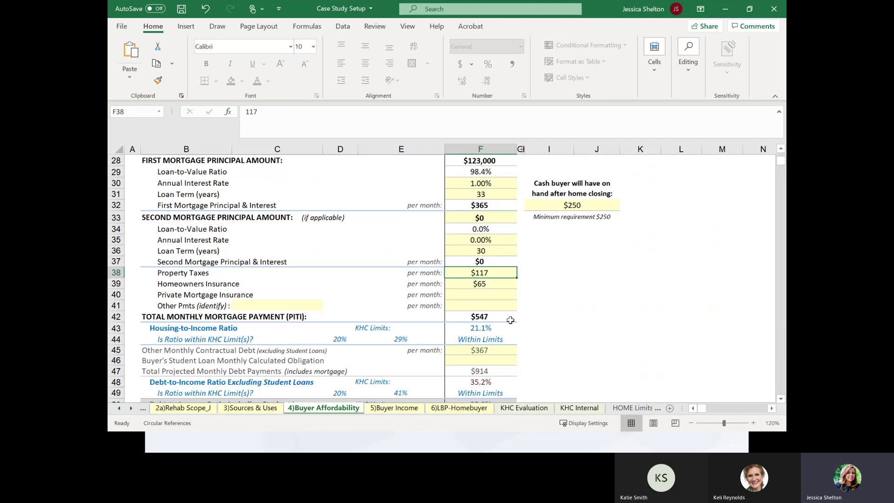
scroll(320, 327, down, 1)
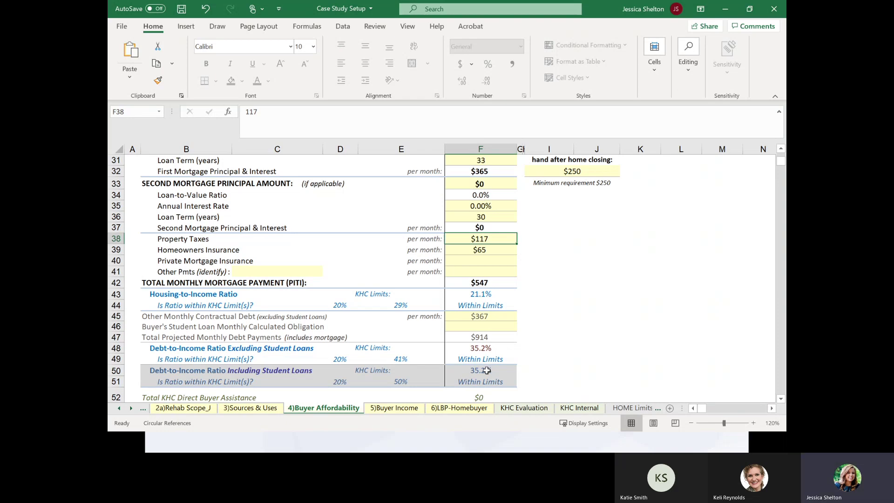
scroll(484, 368, down, 1)
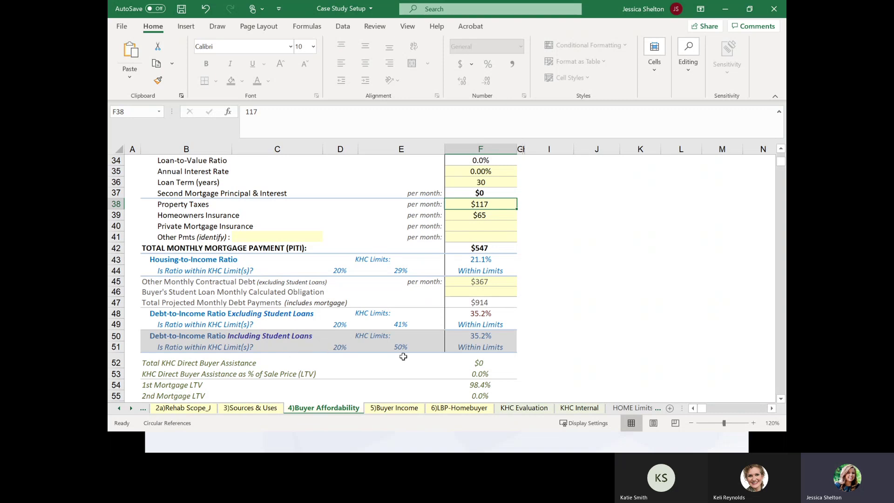
scroll(403, 356, down, 2)
scroll(403, 354, up, 3)
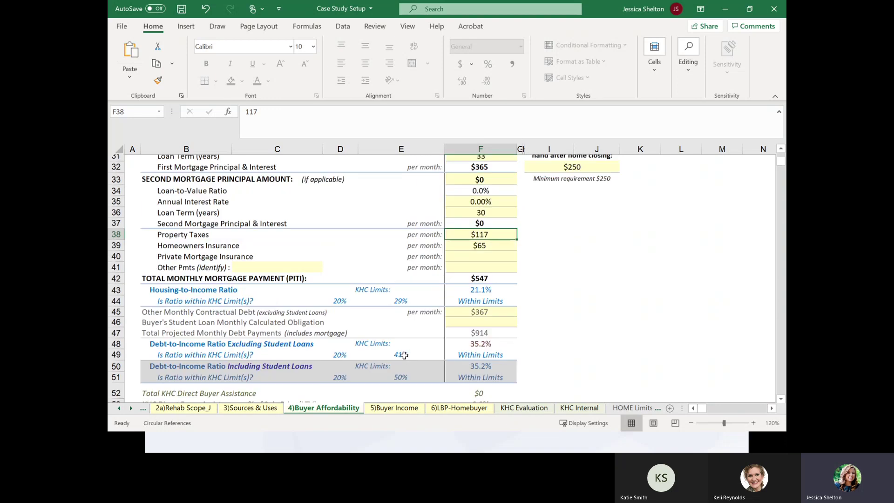
Step: Open the Buyer Income sheet and review the listed assets, anticipated gross annual income, applicable income limit, and income and asset verification dates
scroll(404, 355, up, 10)
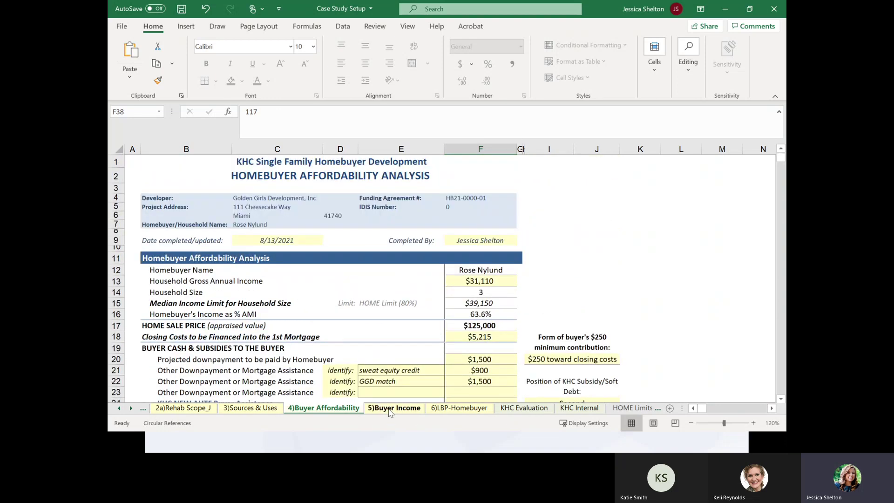
click(391, 408)
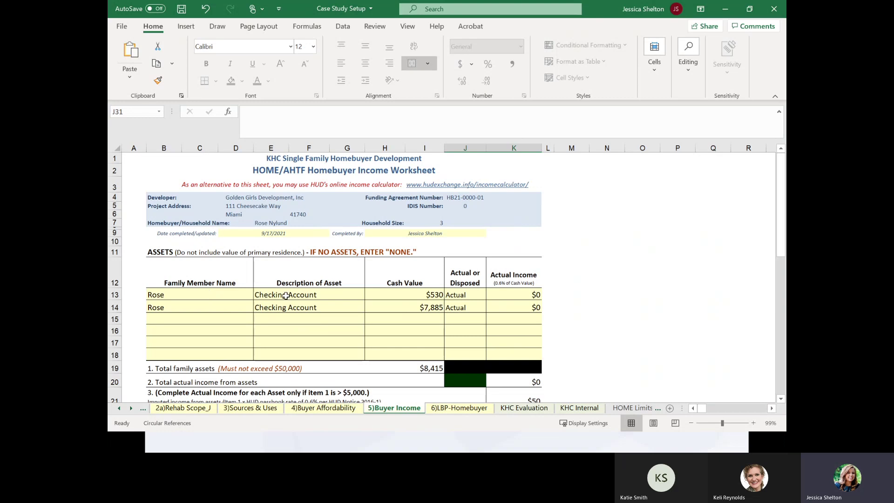
scroll(283, 321, down, 3)
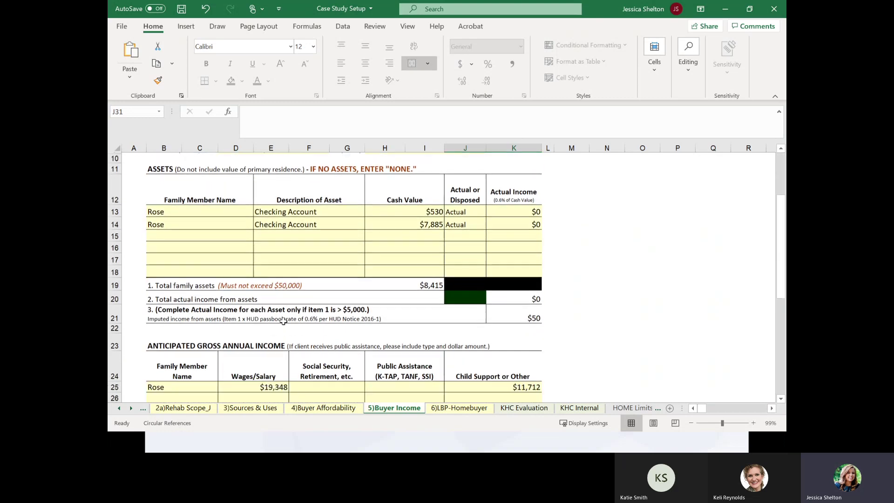
scroll(283, 321, down, 3)
click(204, 295)
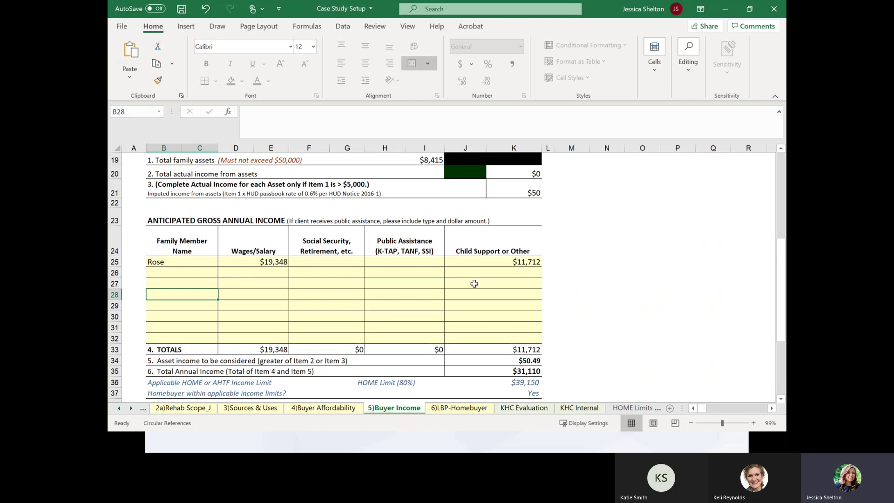
scroll(472, 283, down, 1)
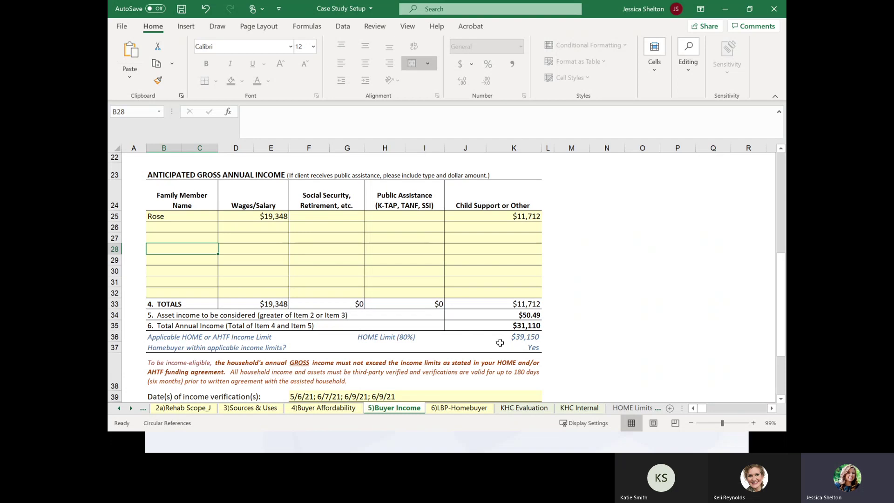
scroll(494, 339, down, 1)
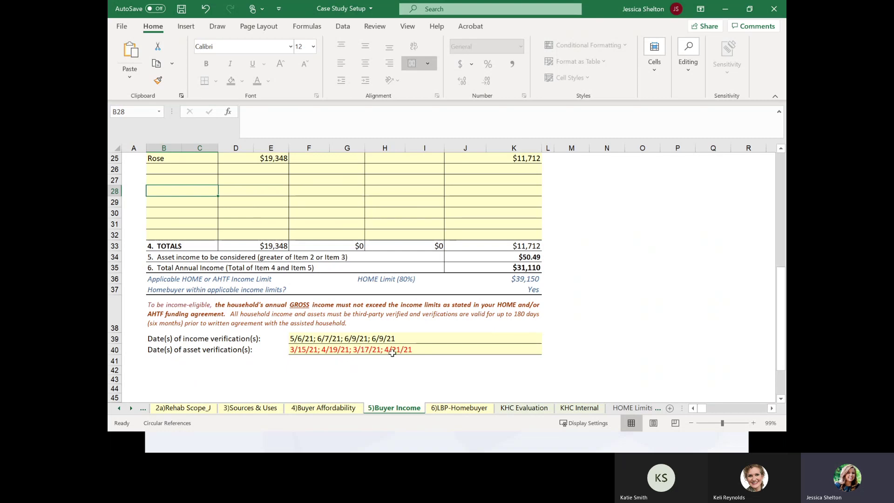
scroll(484, 343, up, 2)
scroll(483, 347, up, 6)
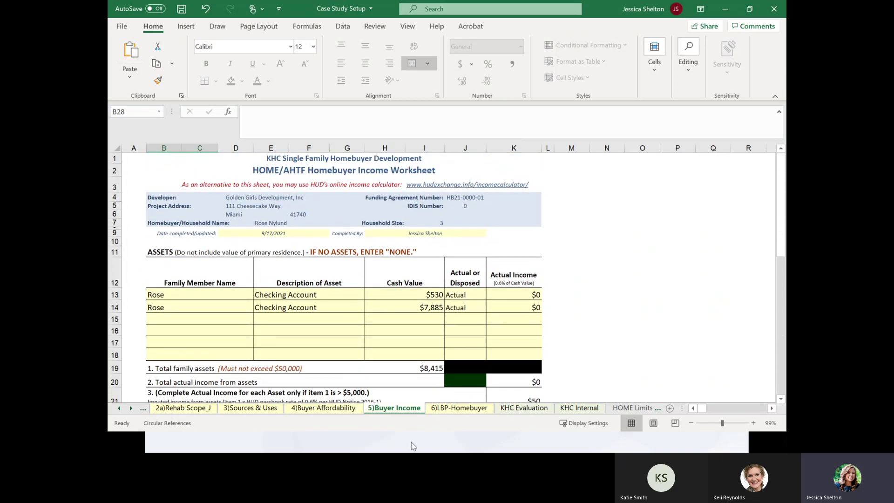
Step: Check the lead-based paint form on the LBP-Homebuyer sheet, and return to the Compliance & Underwriting sheet
click(450, 408)
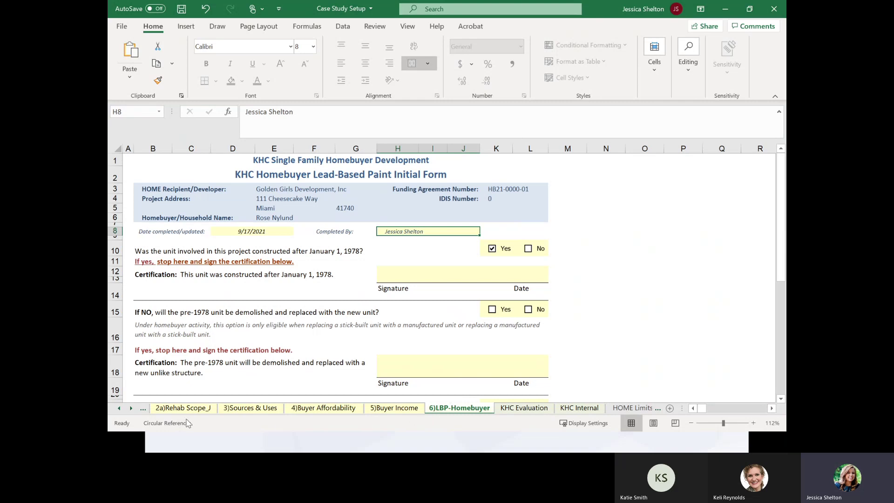
click(119, 409)
click(118, 408)
click(119, 408)
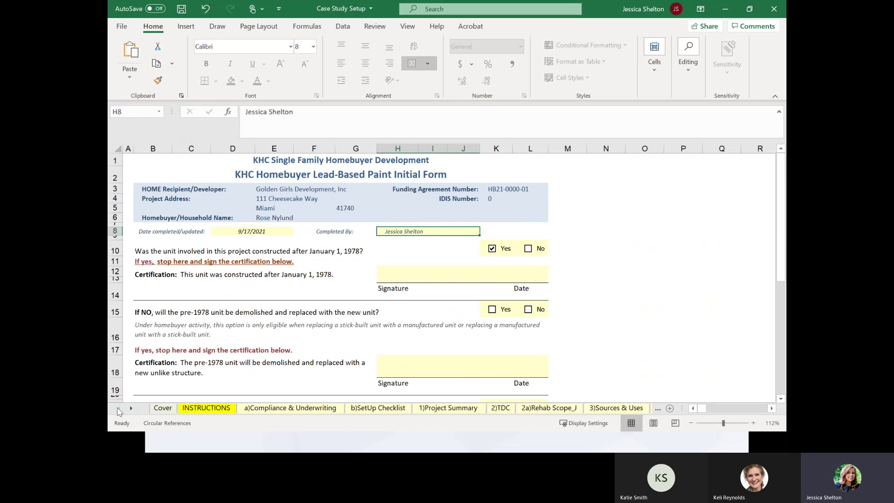
click(272, 408)
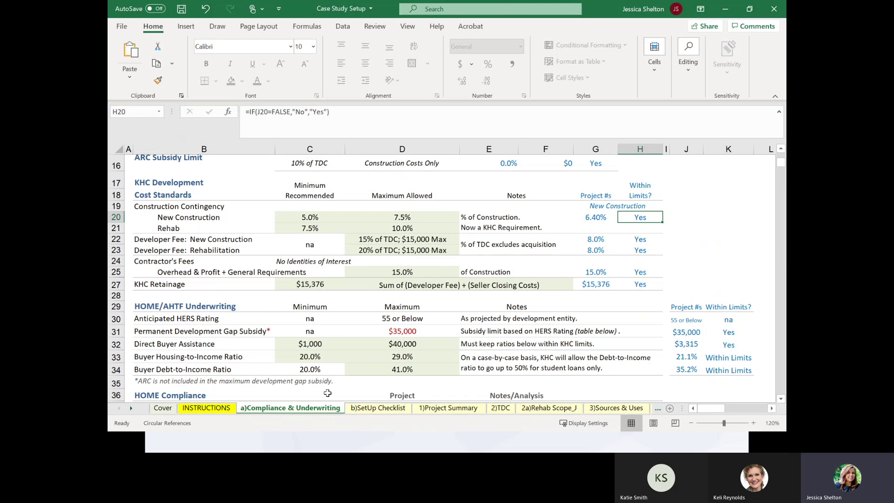
Step: Review the homebuyer income, sales price and ARC subsidy limits, the KHC development cost standards, and the HOME/AHTF underwriting checks
scroll(547, 339, up, 3)
scroll(548, 339, up, 1)
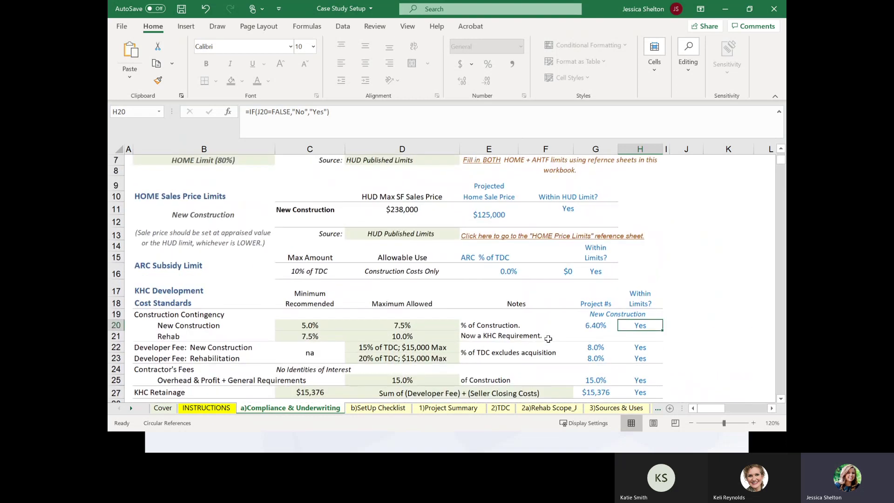
scroll(548, 339, up, 2)
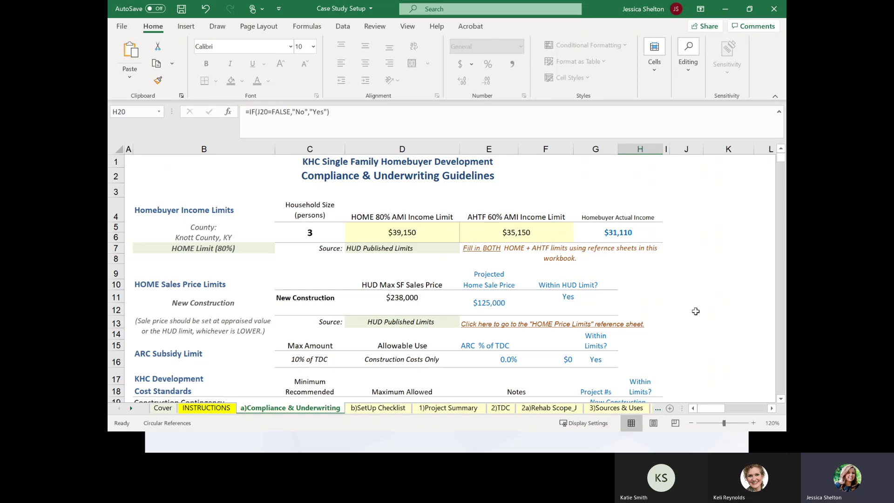
scroll(682, 303, down, 1)
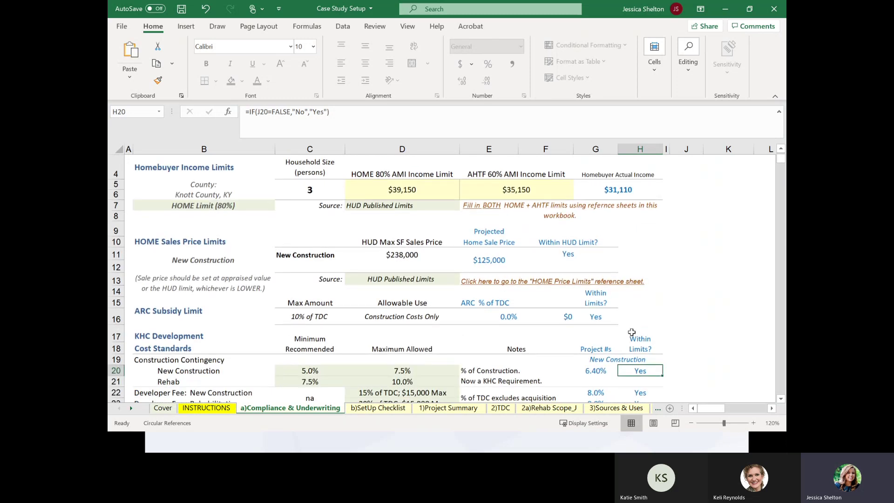
scroll(645, 344, down, 1)
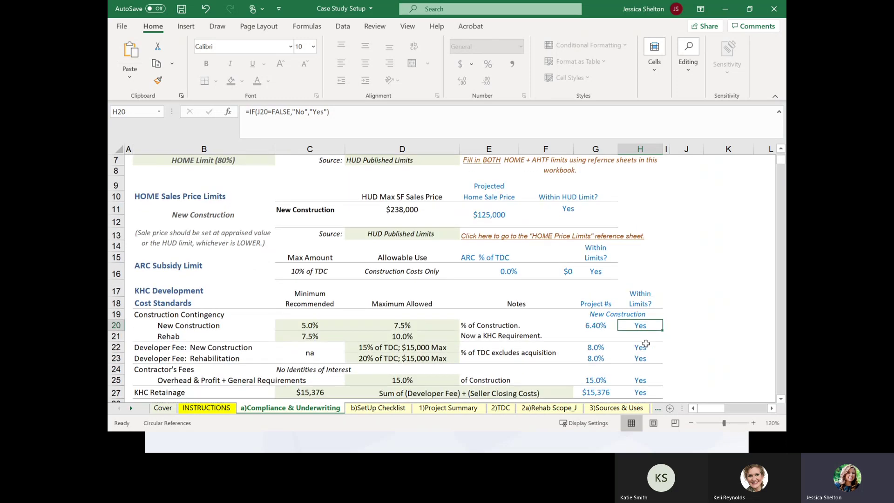
scroll(646, 343, down, 1)
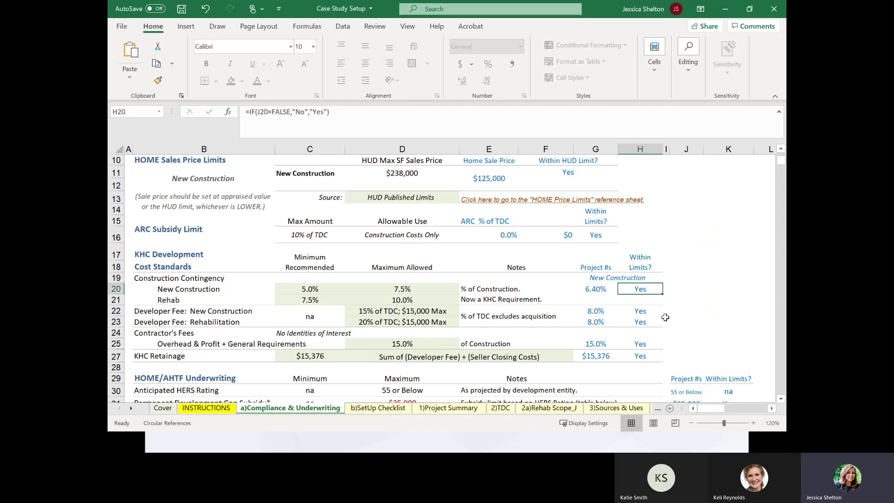
scroll(666, 317, down, 2)
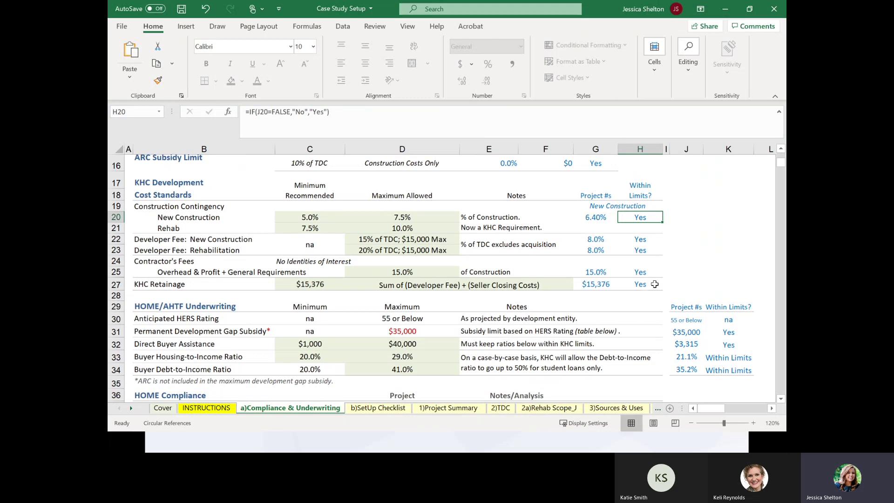
scroll(559, 295, down, 1)
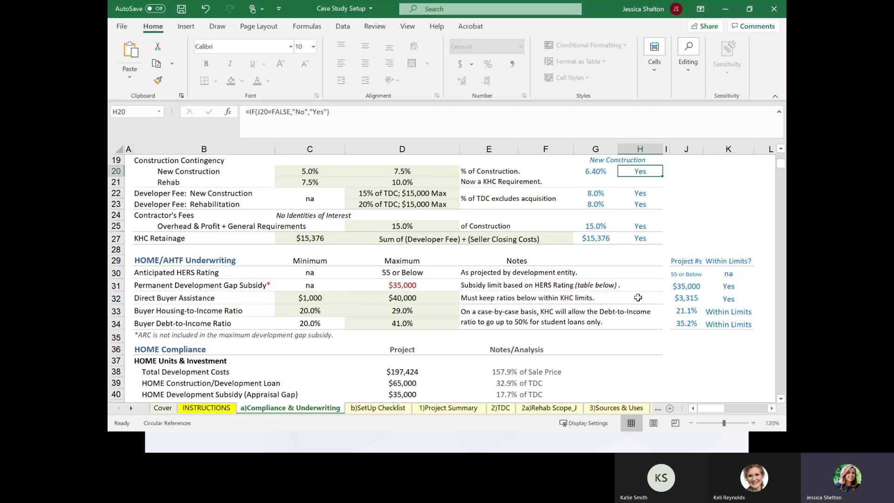
scroll(657, 291, down, 1)
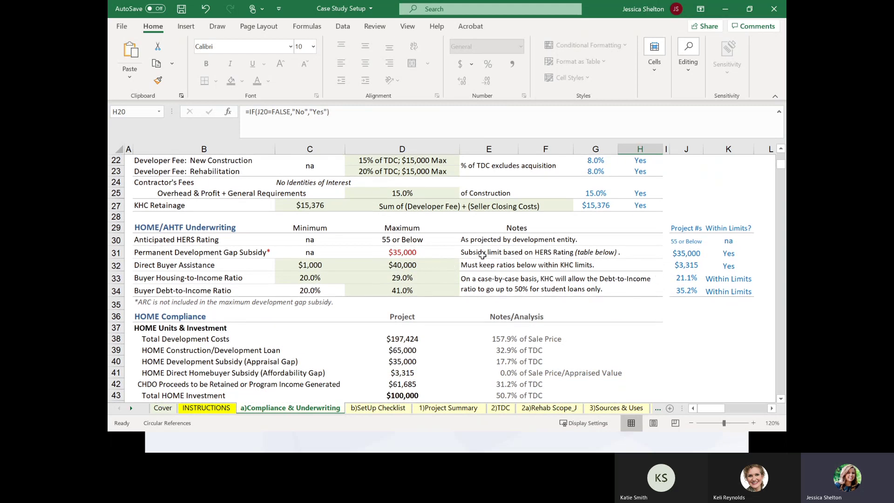
Step: Review the HOME compliance figures and HUD HOME subsidy limits, and inspect the COVID-19 note under the HERS-based maximum development subsidy table
scroll(439, 294, down, 3)
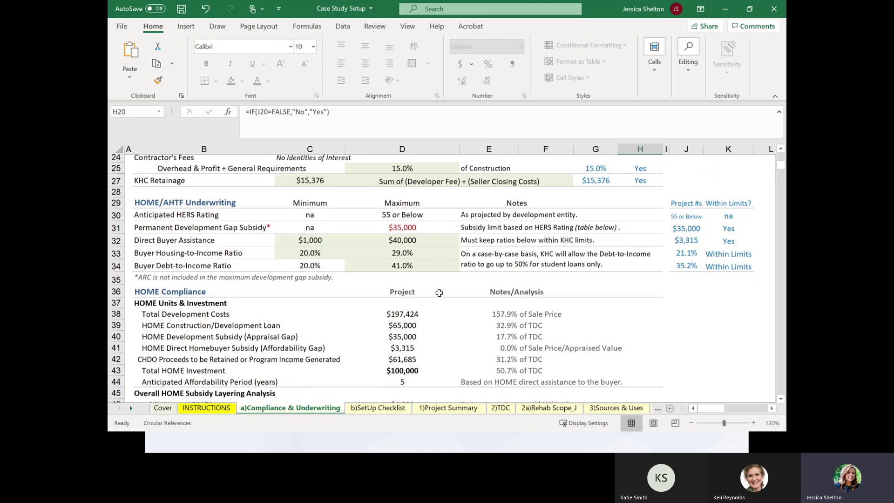
scroll(439, 299, down, 8)
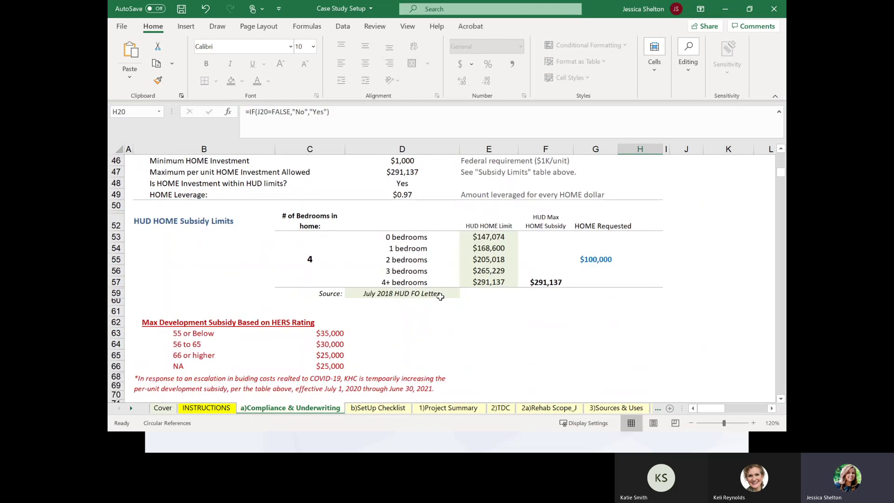
scroll(440, 296, down, 2)
scroll(440, 296, up, 2)
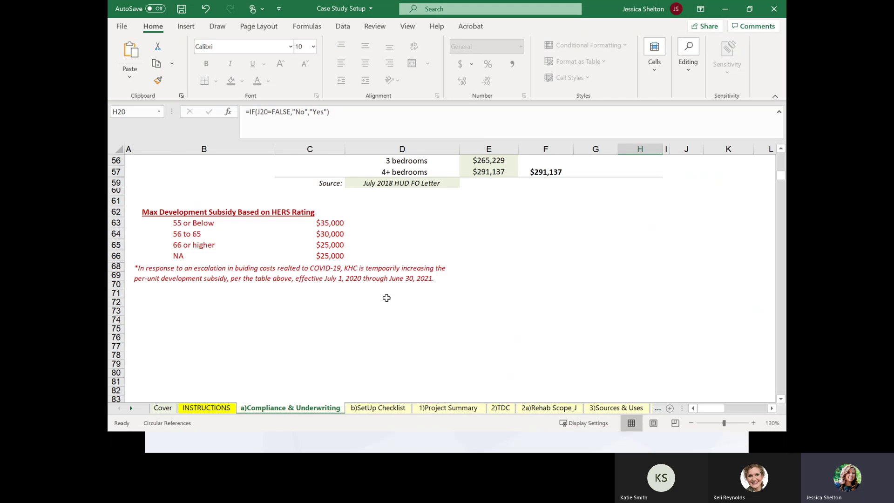
click(406, 284)
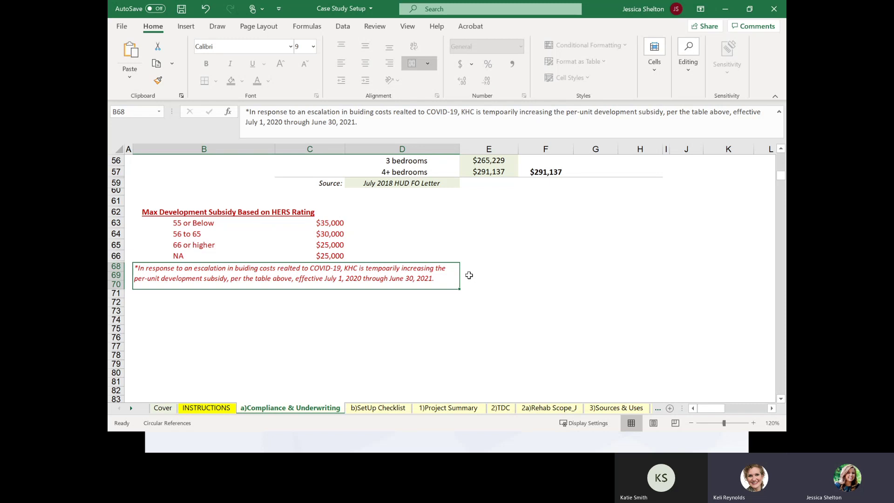
Step: Recheck the project numbers against the limits in the HOME/AHTF Underwriting and KHC Development Cost Standards sections
scroll(563, 259, up, 4)
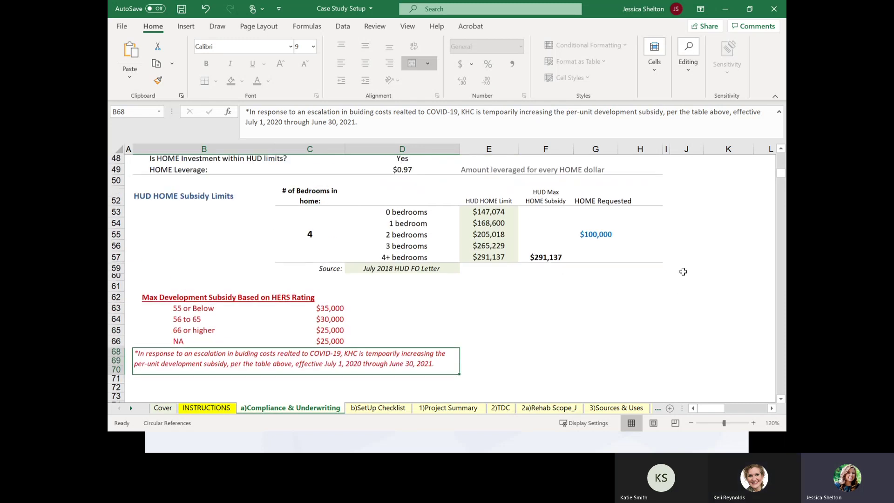
scroll(702, 263, up, 8)
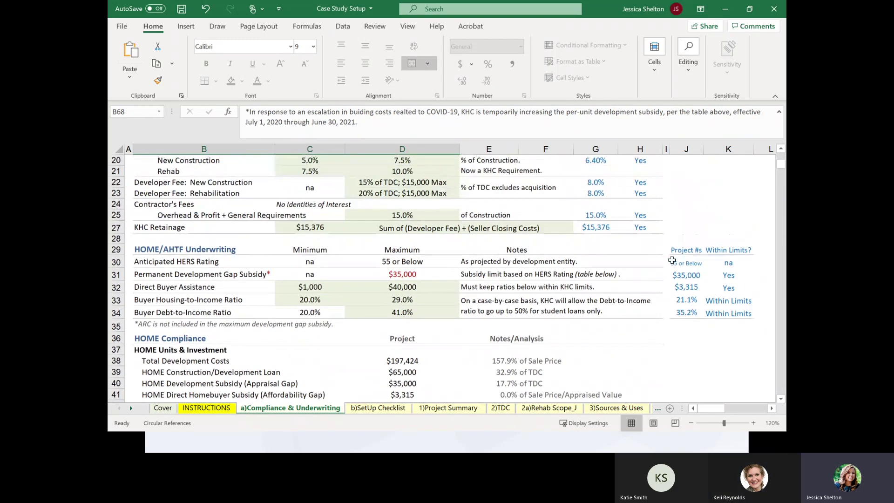
scroll(628, 363, up, 1)
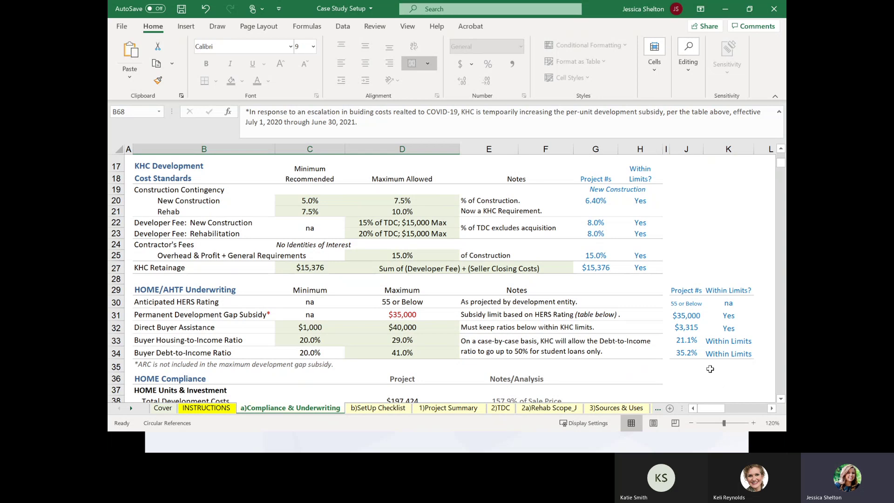
scroll(710, 369, up, 2)
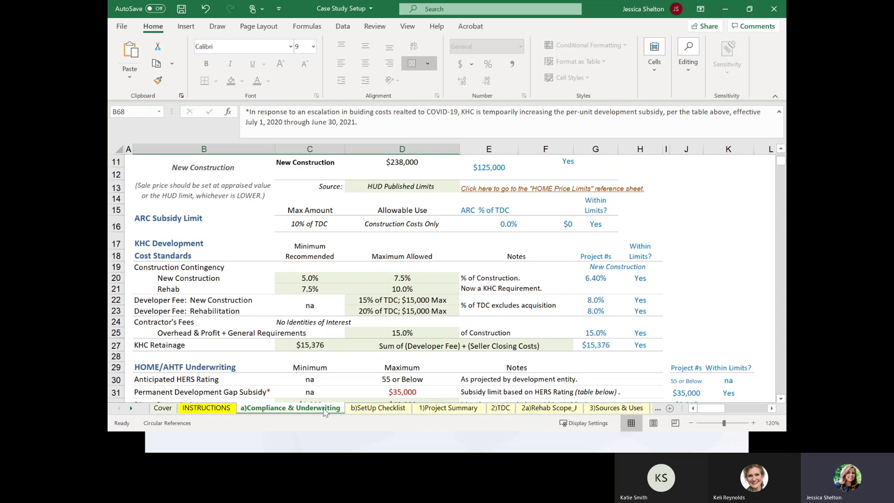
Step: Find the Project Completion Report sheets beyond the income and price limit references, and open the PCR Cover sheet
click(130, 409)
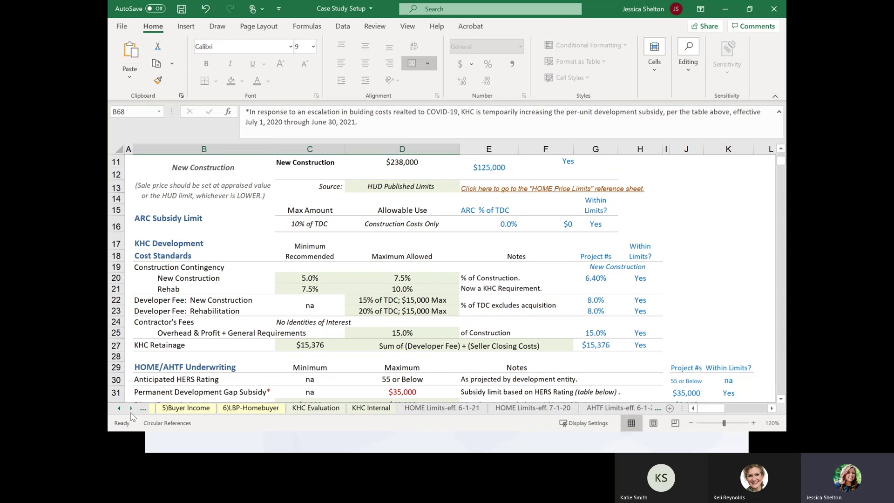
click(131, 412)
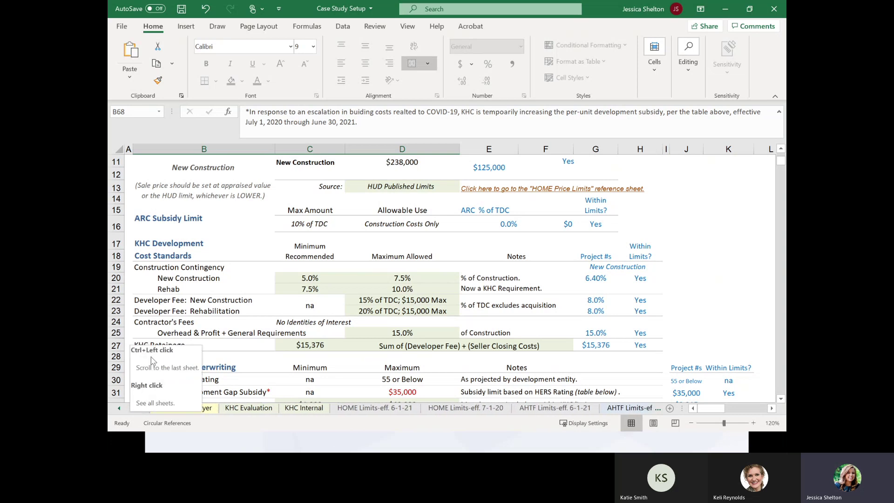
click(133, 410)
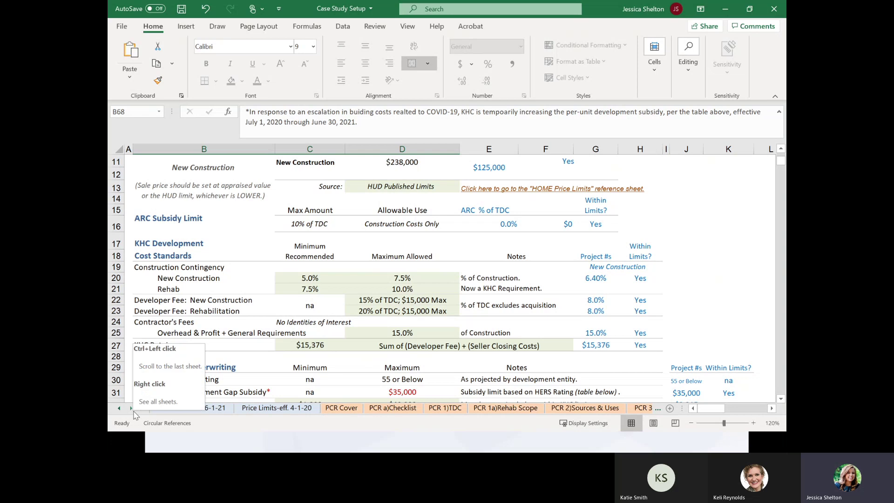
click(133, 411)
click(257, 410)
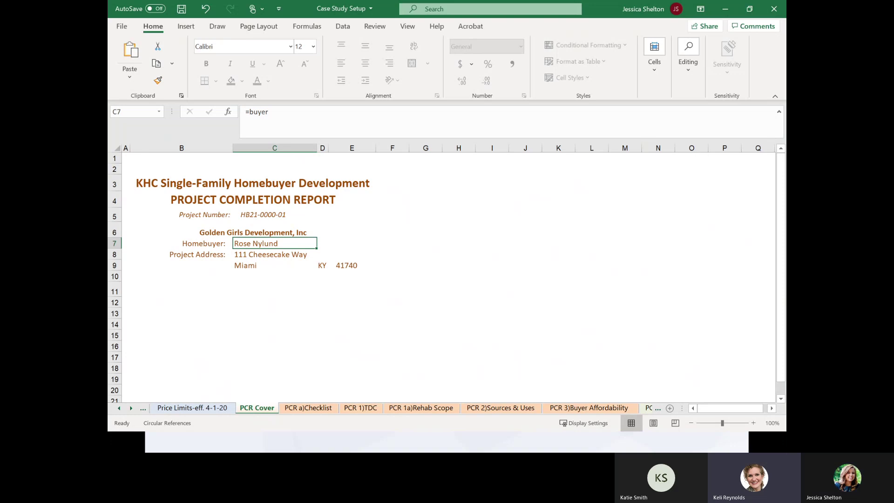
Step: Open the PCR Checklist sheet and review the required attachments, KHC guidance, homebuyer counseling fields, and notes area
click(317, 408)
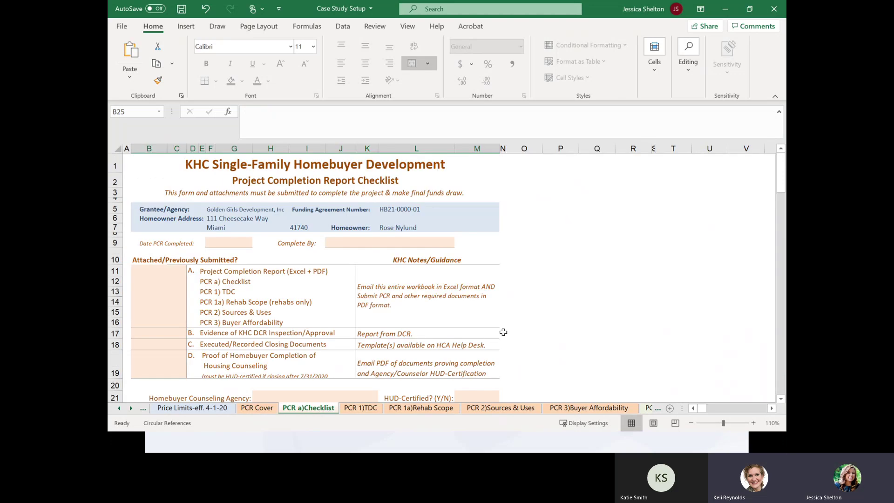
scroll(503, 332, down, 1)
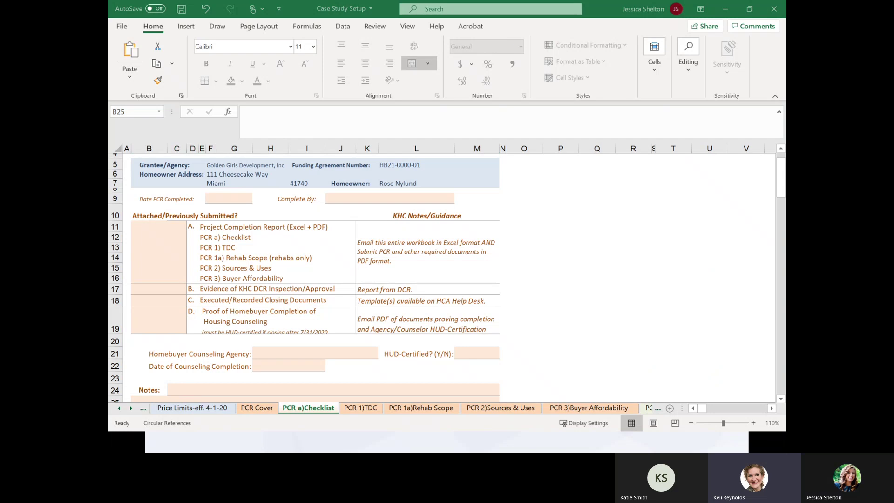
key(alt+Tab)
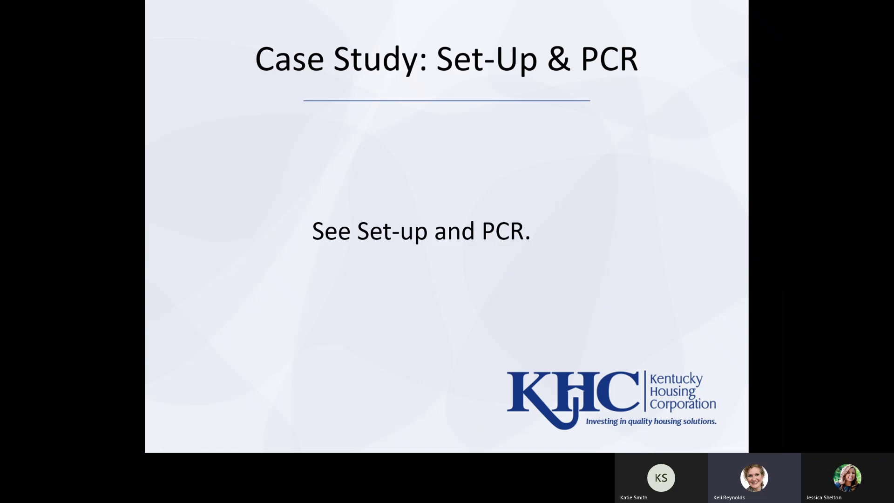
key(alt+Tab)
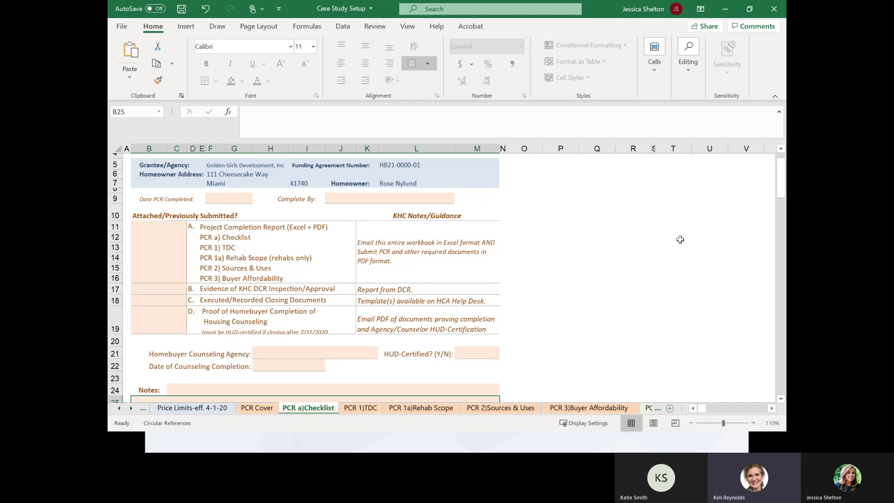
scroll(679, 240, down, 3)
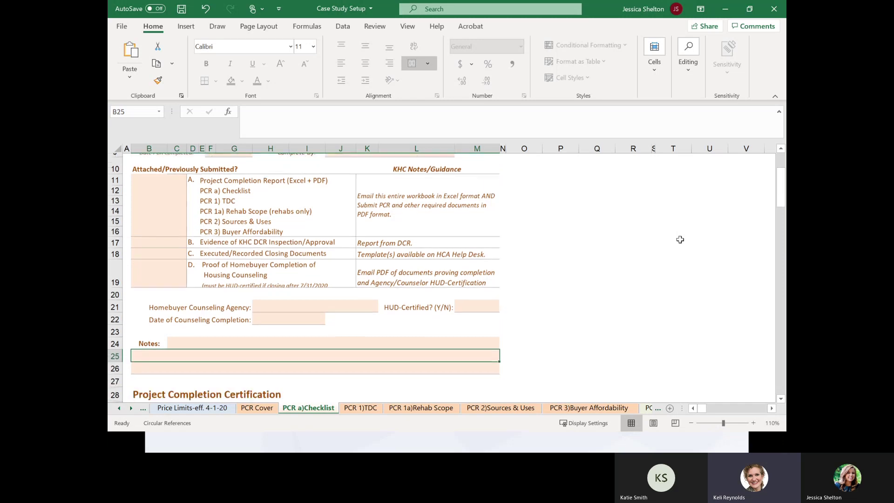
Step: Review the Project Completion Certification section of the checklist, and open the PCR 1)TDC sheet
scroll(680, 239, down, 1)
scroll(679, 239, down, 4)
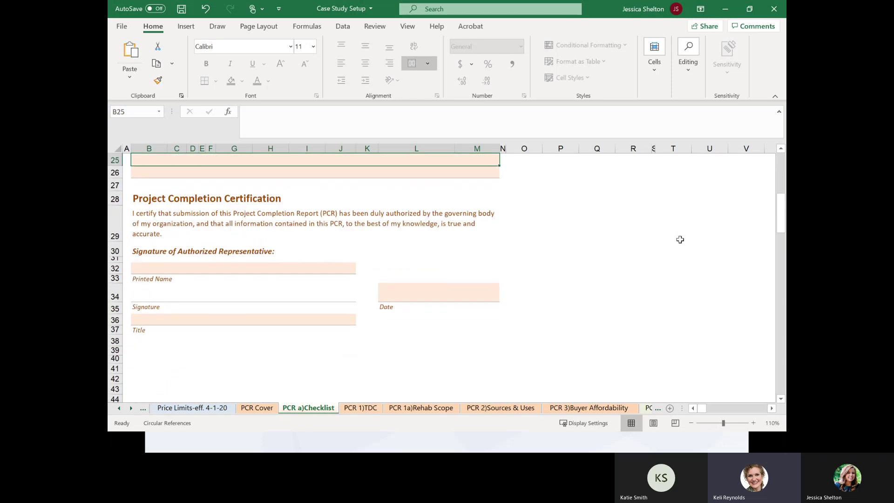
click(360, 407)
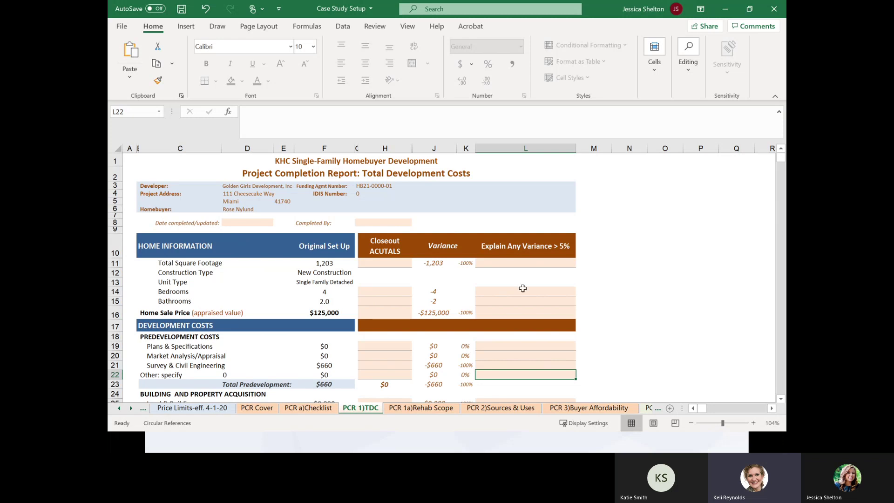
Step: Fill in the home information closeout actuals: total square footage 1203, bedrooms 4, bathrooms 2, and home sale price 125000
click(405, 262)
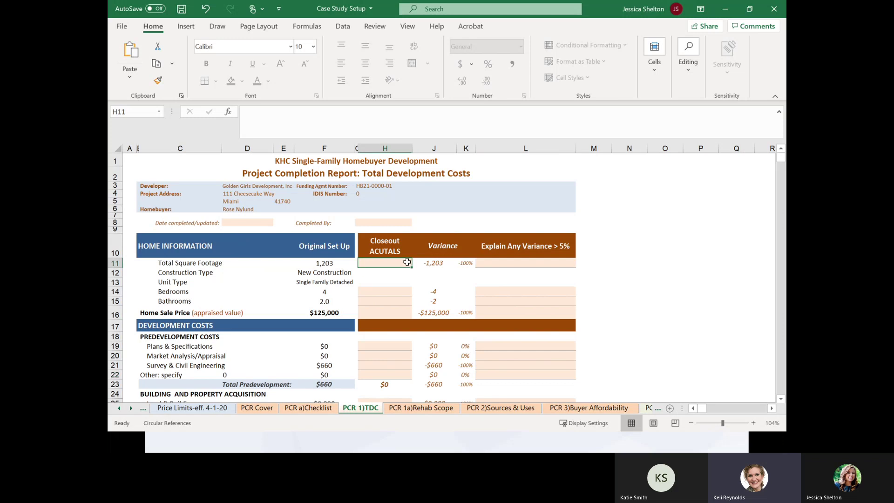
text(1203)
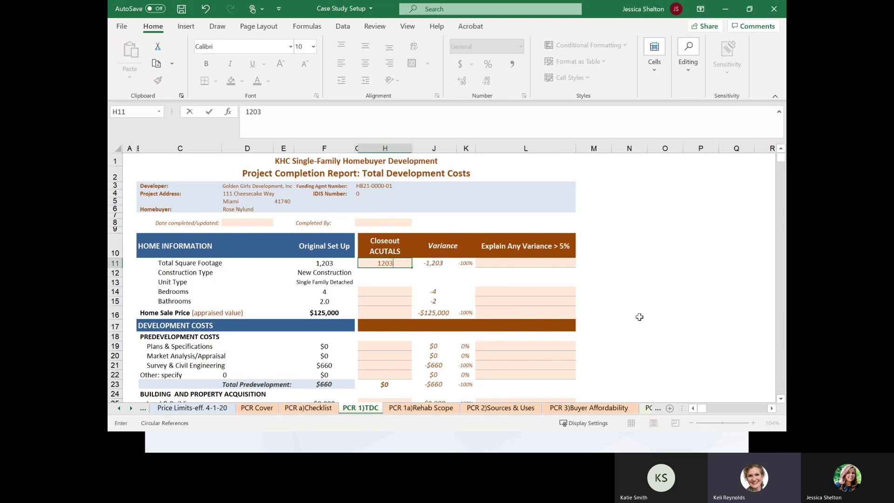
key(Return)
click(401, 290)
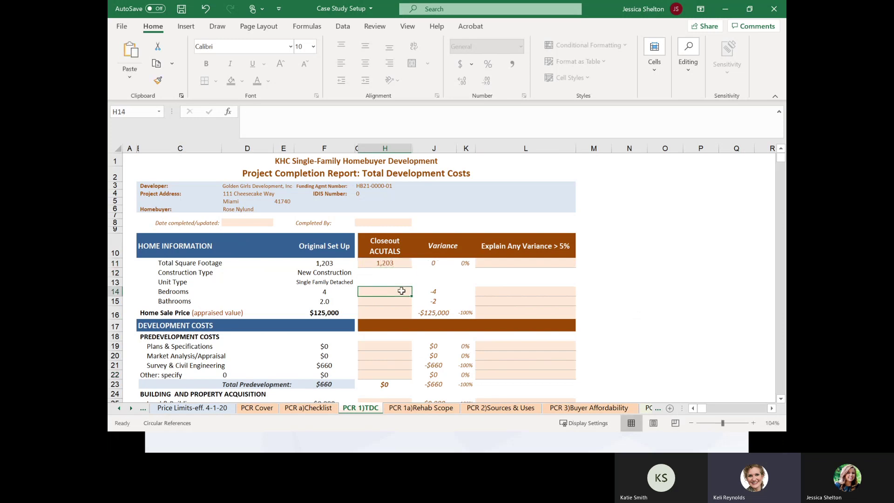
text(4)
key(Return)
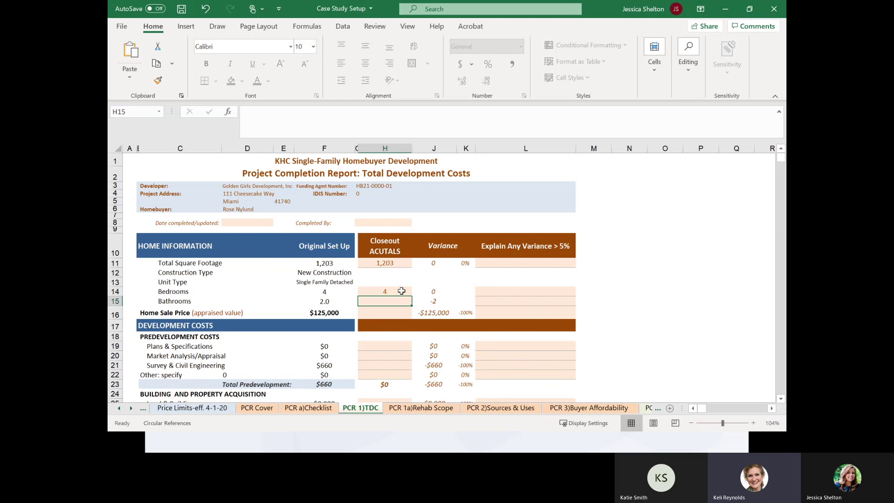
text(2)
key(Return)
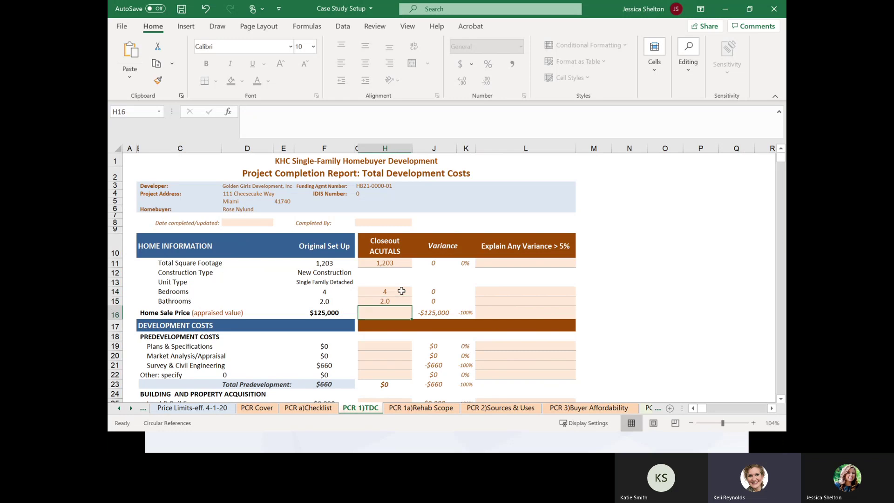
text(125)
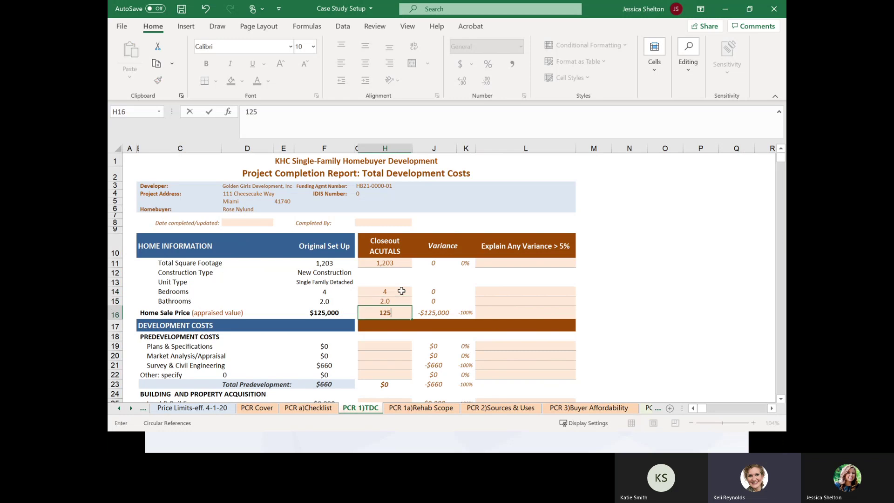
text(000)
key(Return)
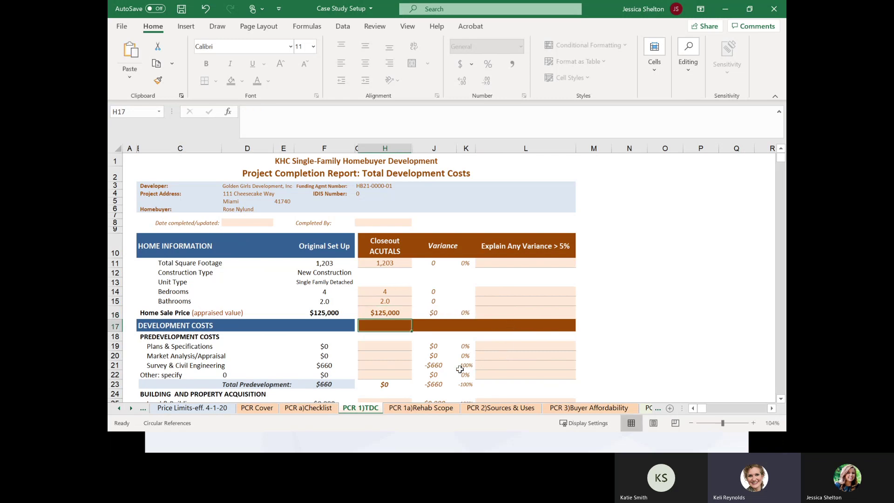
Step: Enter closeout actuals of 660 for Survey & Civil Engineering, 9000 for Land & Building, and 440 for Settlement Costs
scroll(459, 369, down, 1)
scroll(442, 363, down, 1)
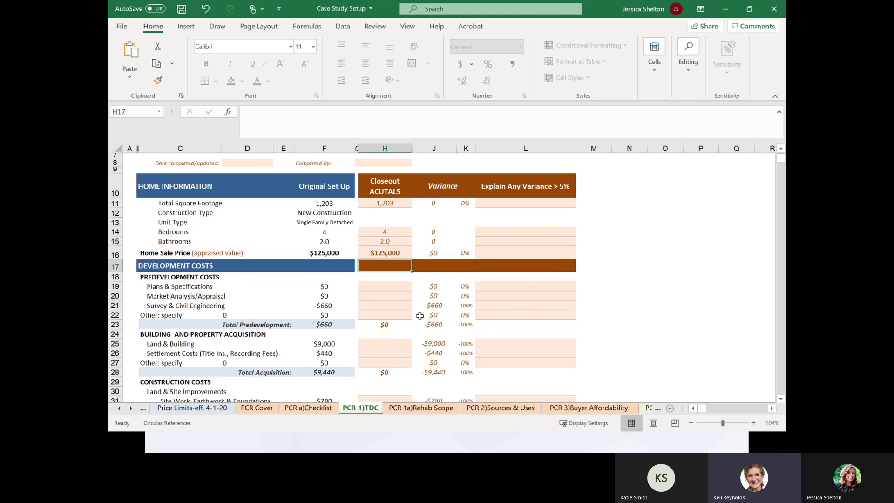
click(394, 306)
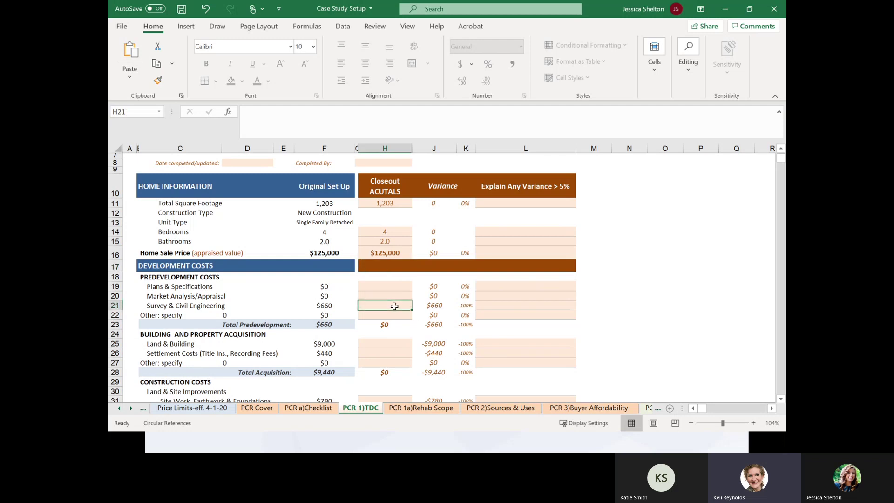
text(660)
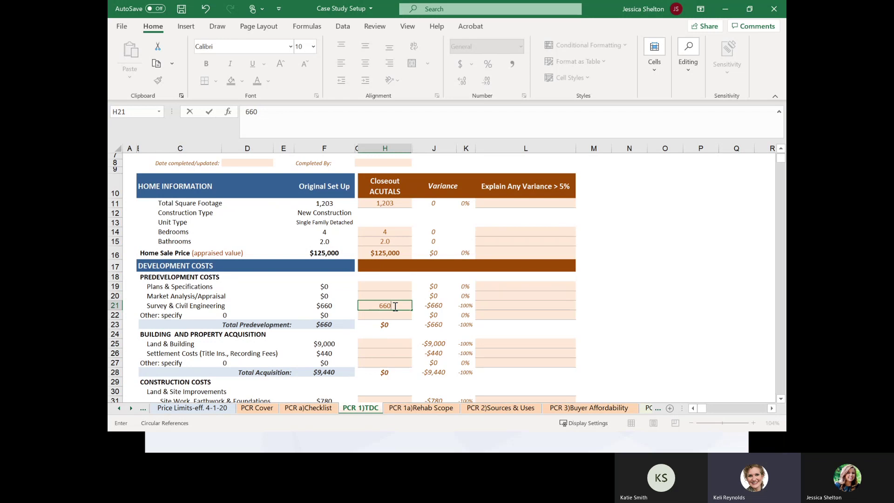
key(Return)
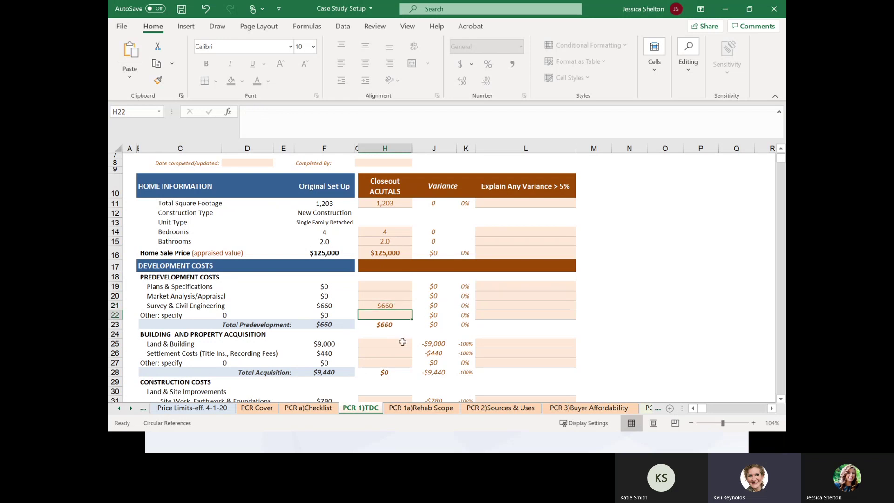
click(403, 342)
text(9000)
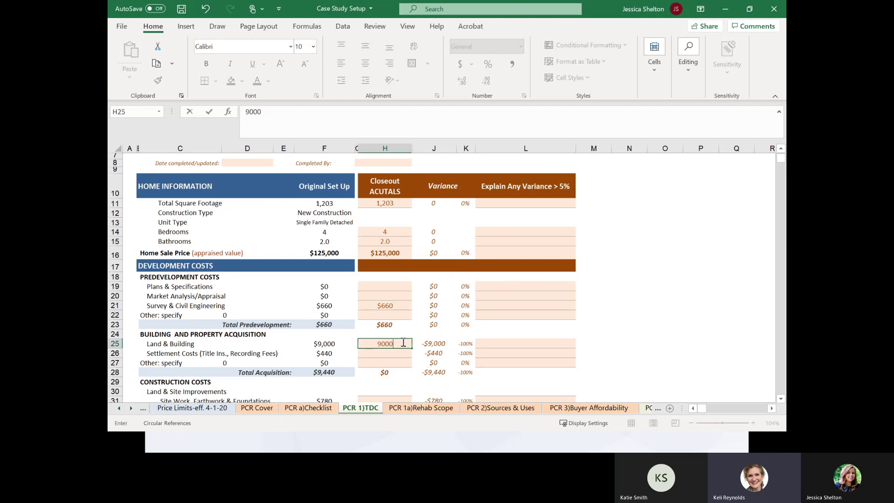
key(Return)
text(440)
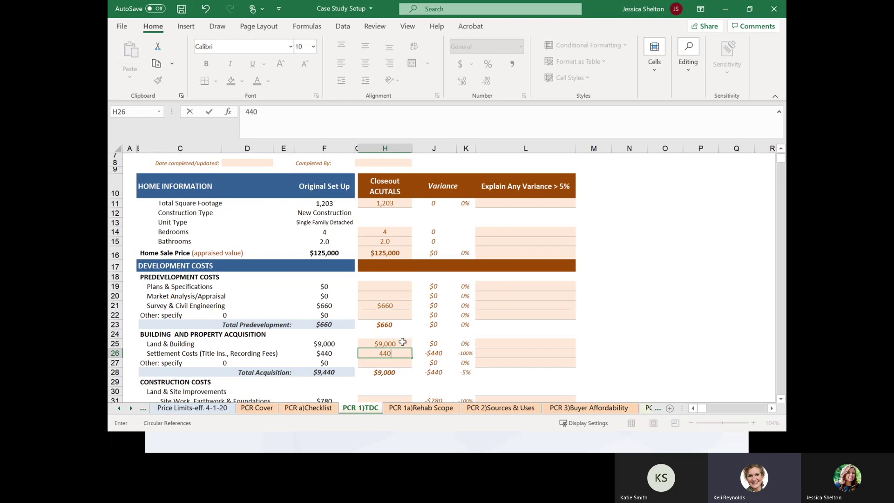
key(Return)
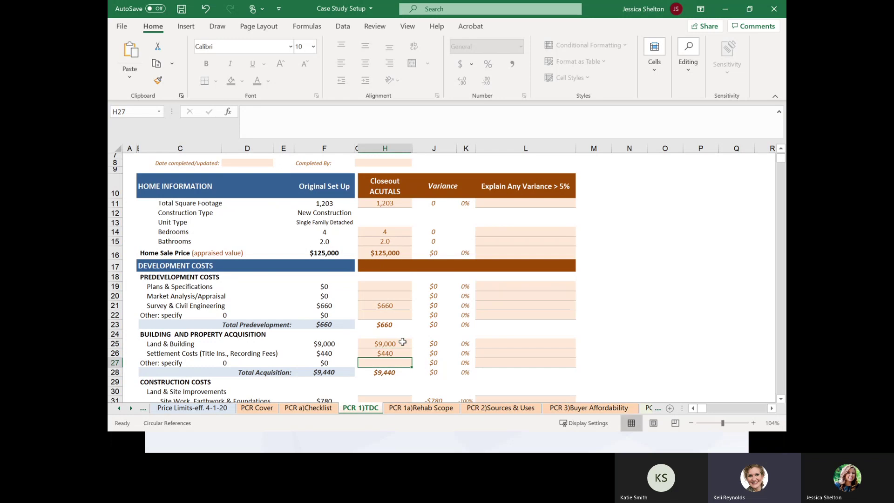
Step: Enter the site improvement closeout actuals: Site Work 780, Site Utilities 5601, Walks 653, and Driveway/Parking Pad 3603
scroll(402, 343, down, 4)
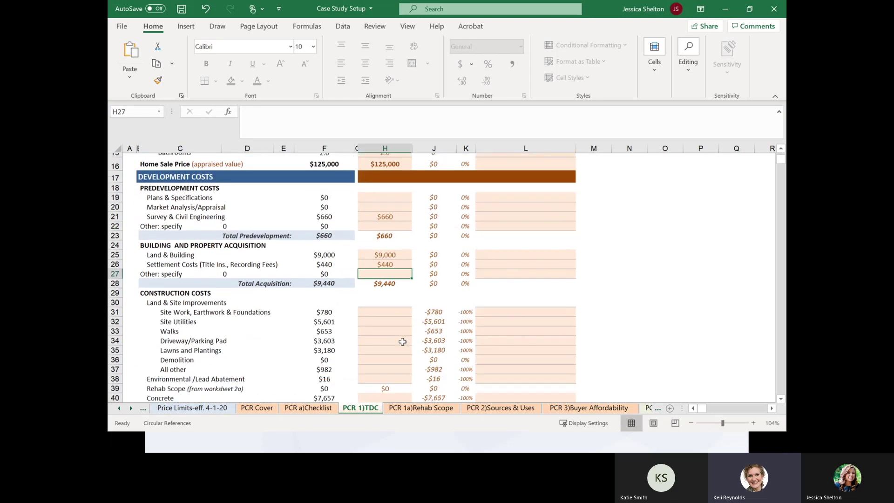
click(384, 272)
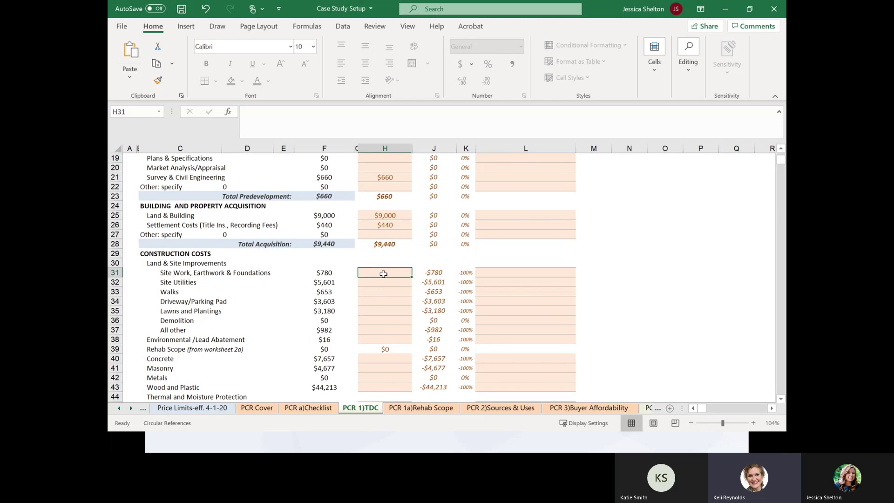
text(780)
key(Return)
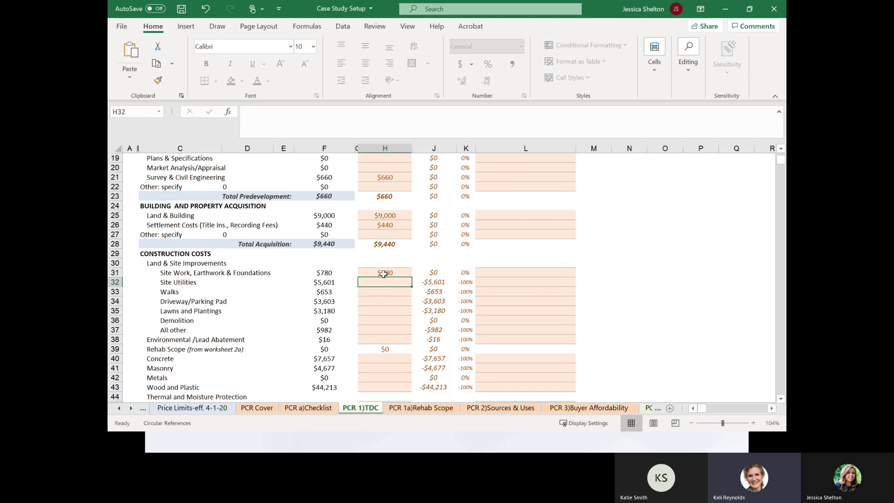
text(5601)
key(Return)
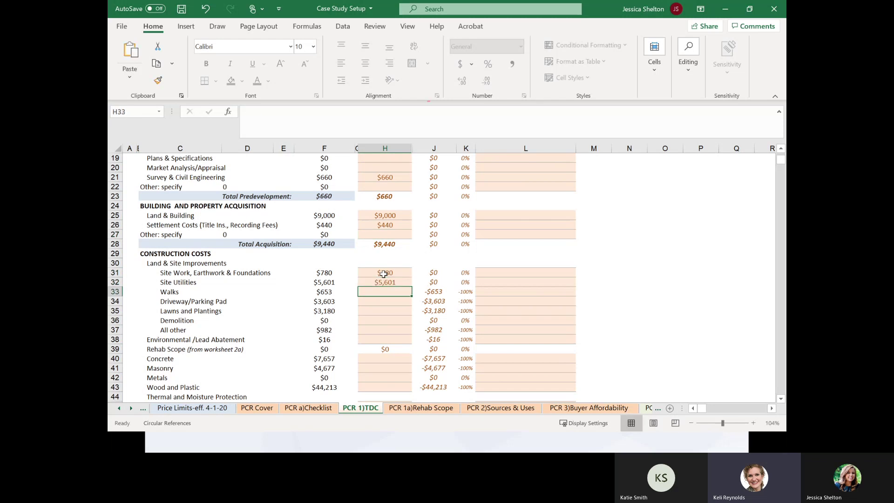
text(653)
key(Return)
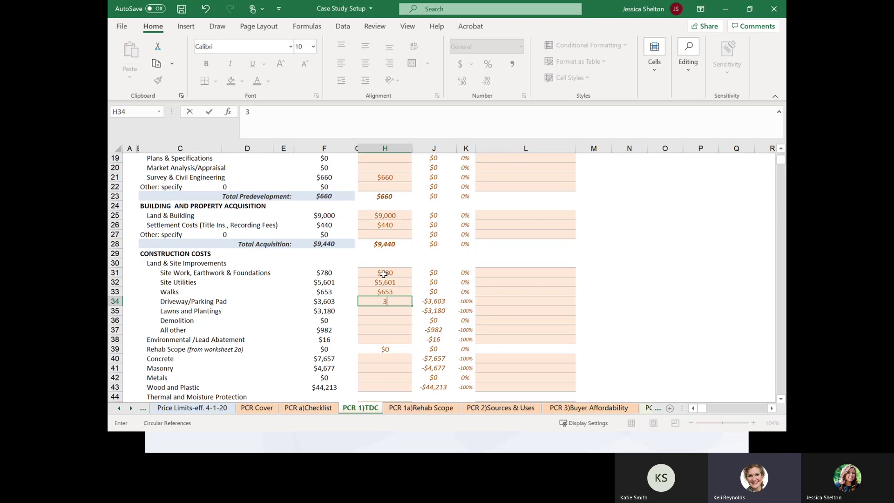
text(3603)
key(Return)
Step: Enter closeout actuals of 3,180 for Lawns and Plantings, 0 for Demolition, 982 for All other, and 16 for Environmental/Lead Abatement
text(3)
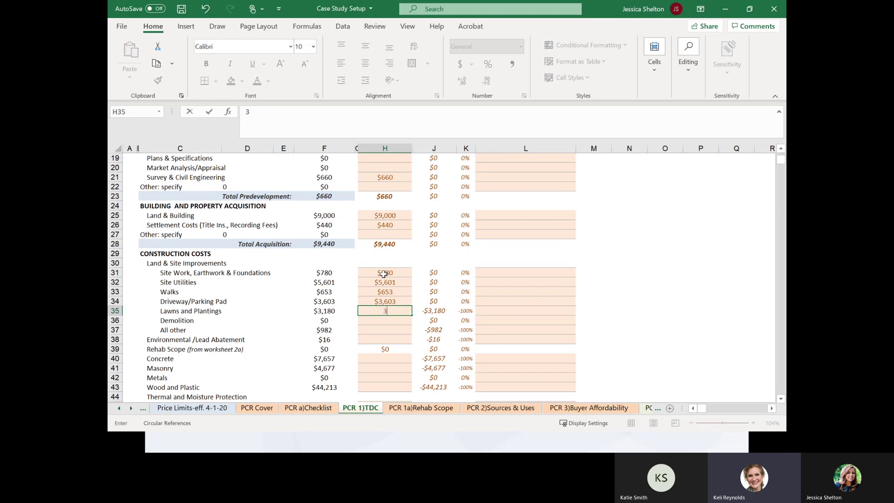
text(,180)
key(Return)
text(0)
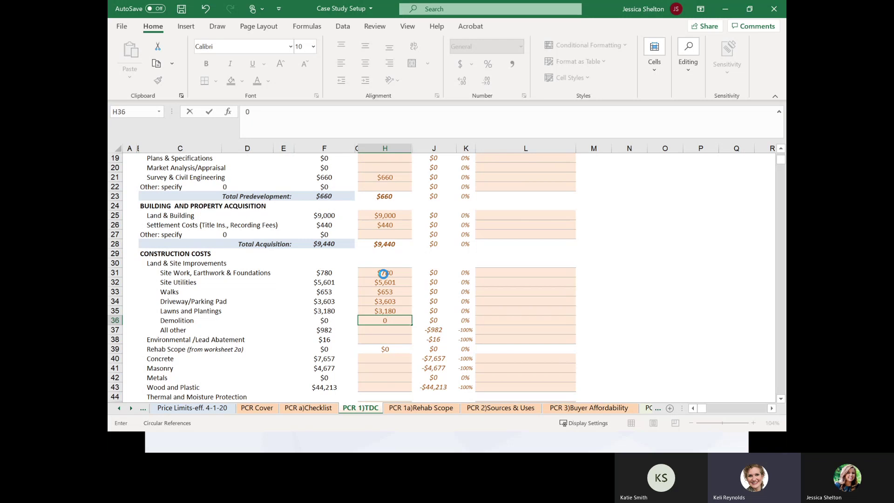
key(Return)
text(982)
key(Return)
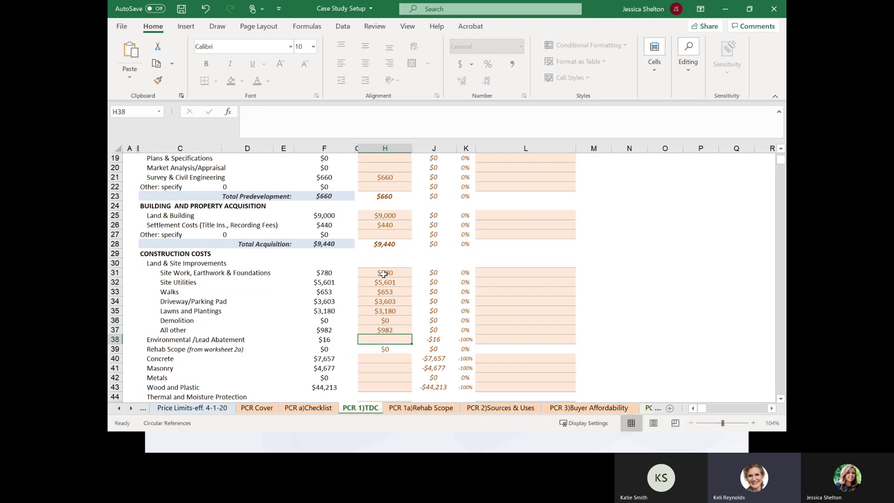
text(16)
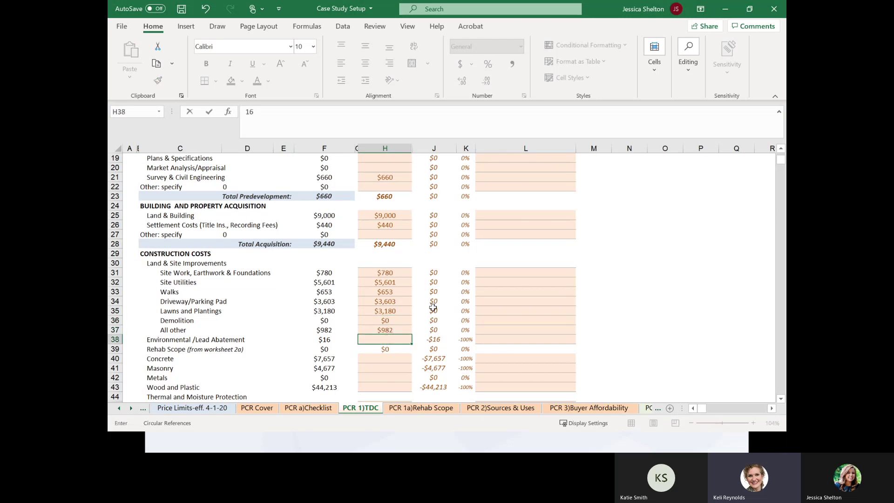
Step: Enter the construction closeout actuals: Concrete 7657, Masonry 4677, Metals 0, and Wood and Plastic 44213
scroll(389, 317, down, 4)
click(399, 244)
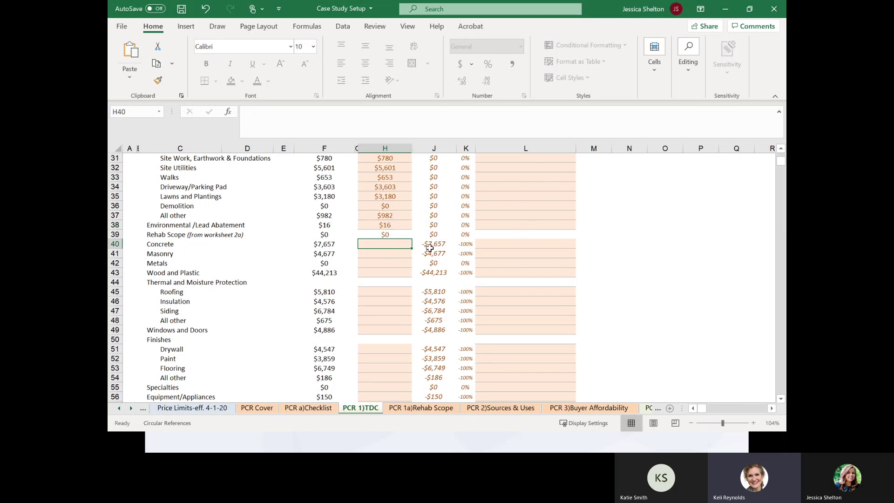
text(7657)
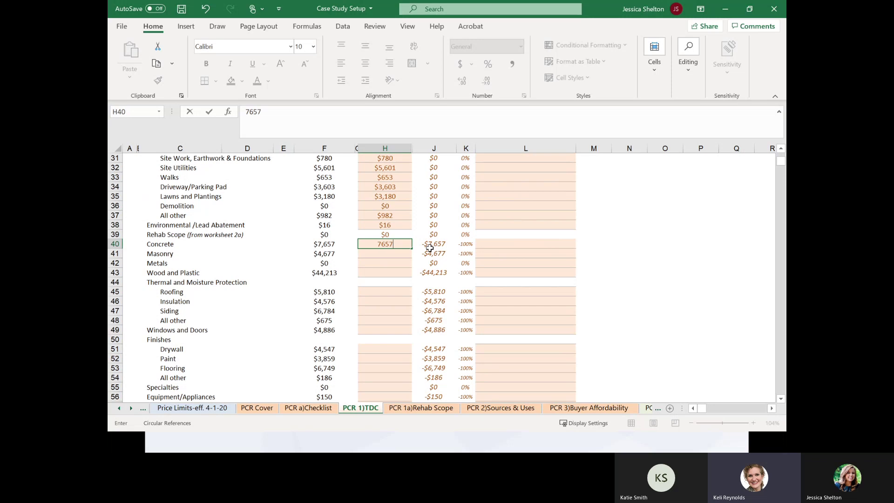
key(Return)
text(4,6)
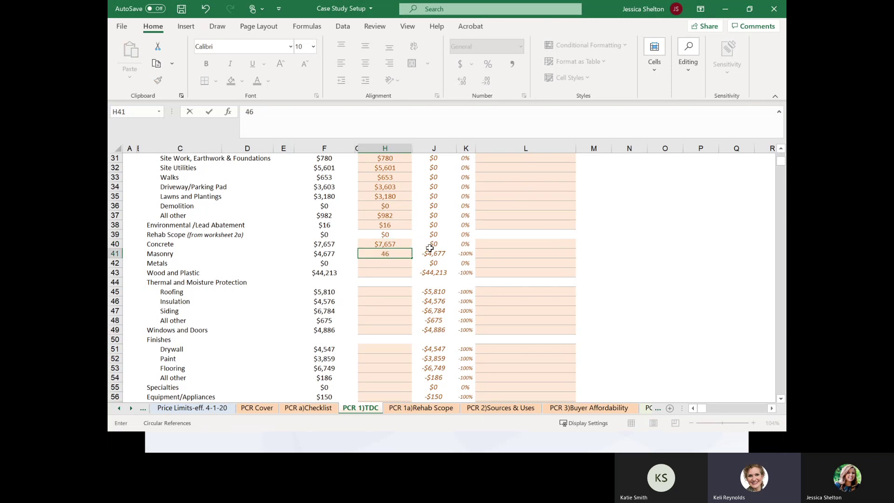
text(77)
key(Return)
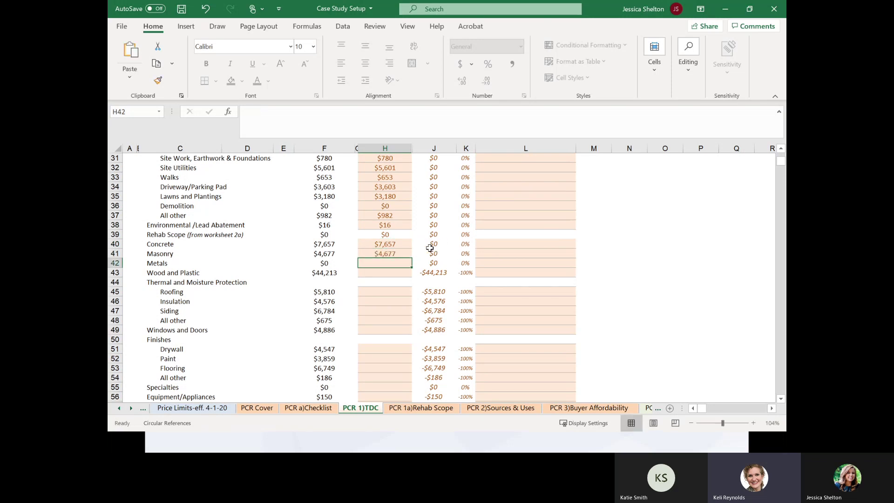
text(0)
key(Return)
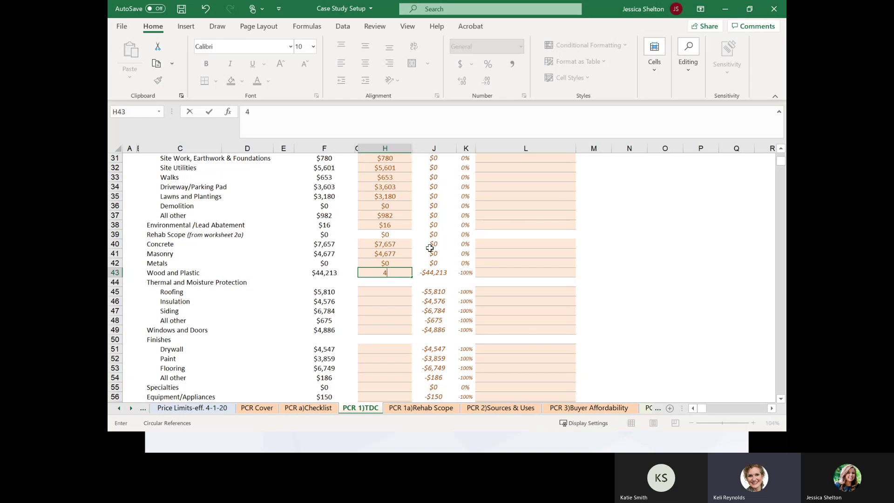
text(44213)
key(Return)
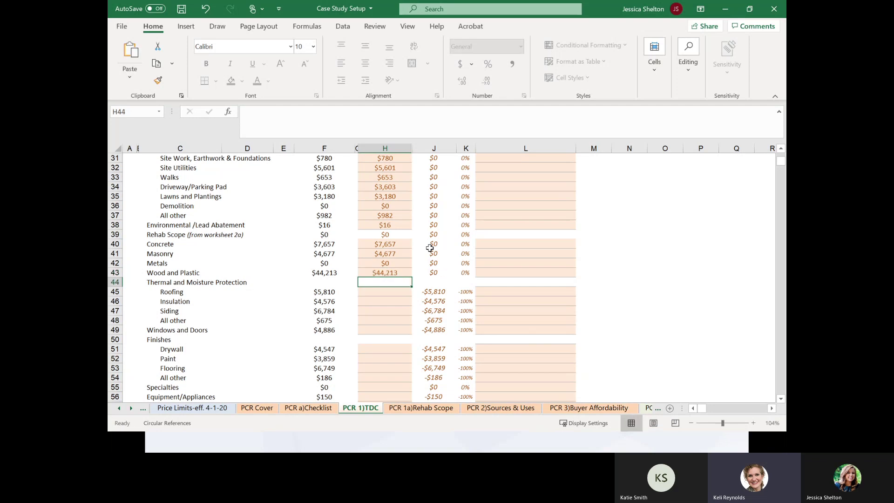
Step: Under Thermal and Moisture Protection, enter closeout actuals of 5810 for Roofing and 4876 for Insulation, and reselect the Insulation amount
key(Return)
text(5810)
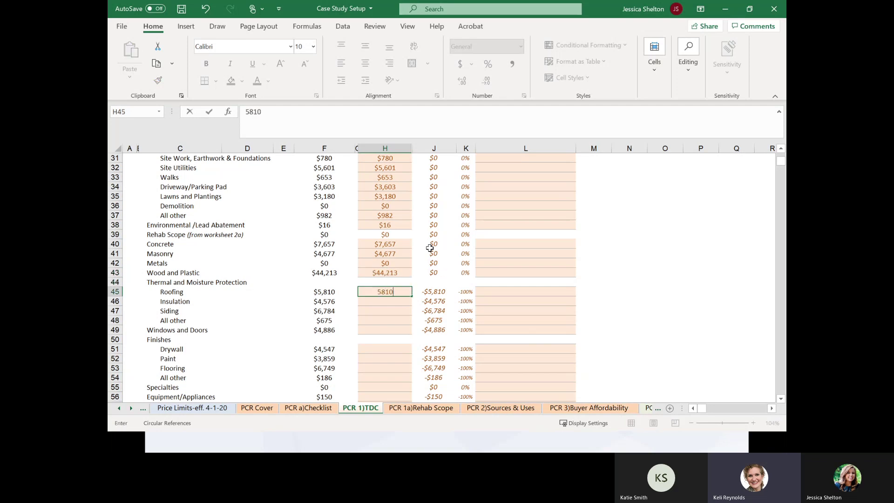
key(Return)
text(4875)
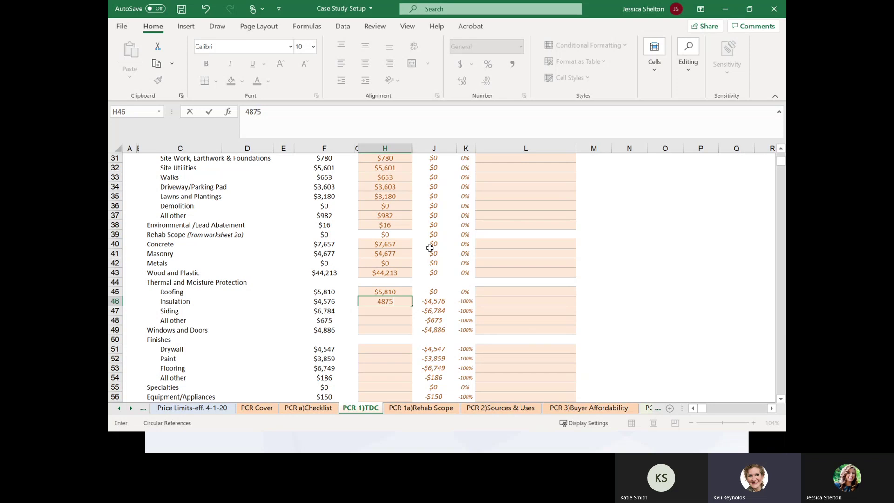
key(BackSpace)
text(6)
key(Return)
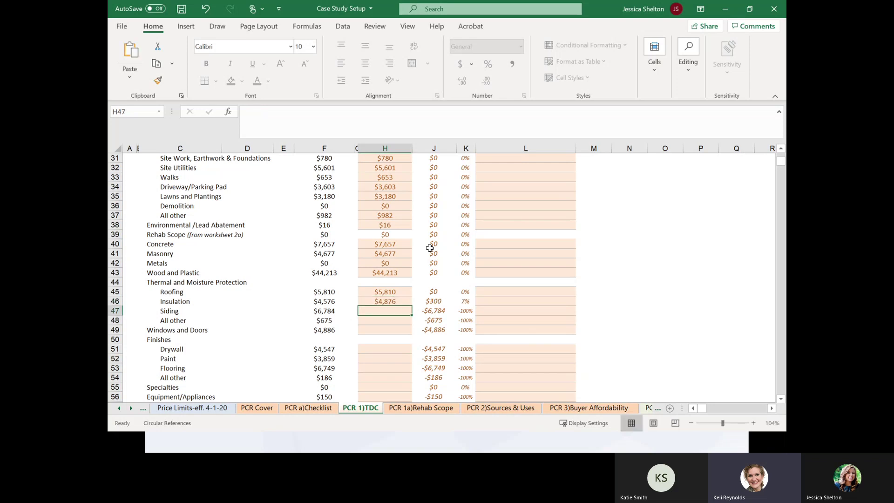
click(393, 301)
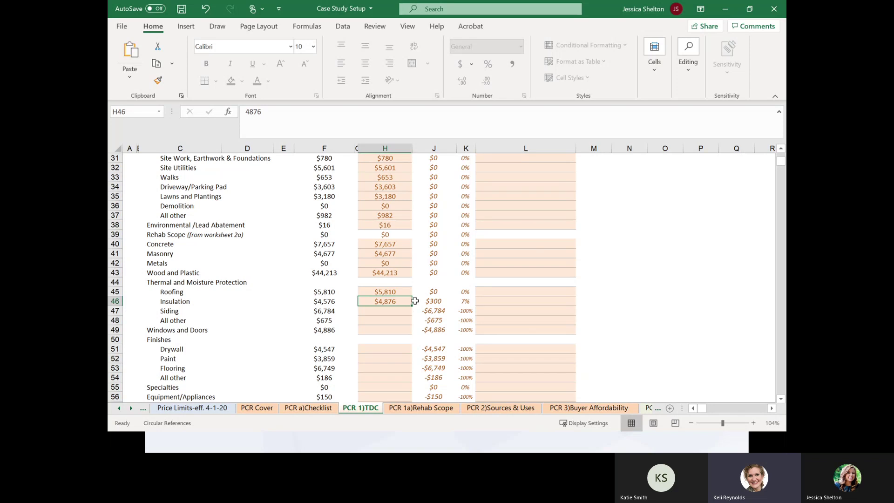
Step: Correct the Insulation closeout actual to 4579, then enter Siding 6784, Thermal and Moisture Protection All other 875, and Windows and Doors 4886
text(4579)
key(Return)
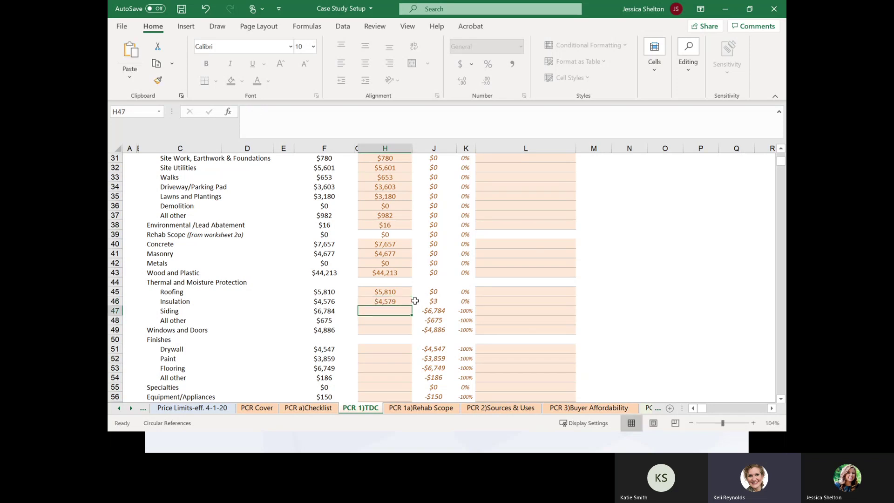
text(6784)
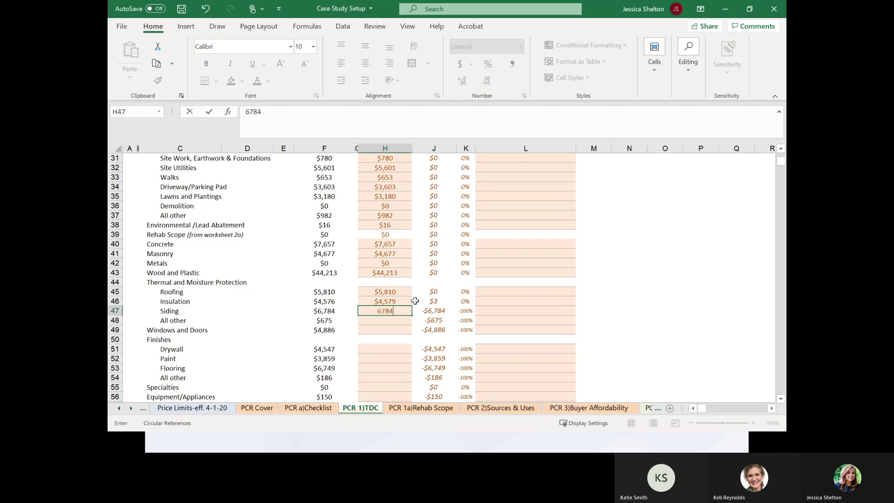
key(Return)
text(875)
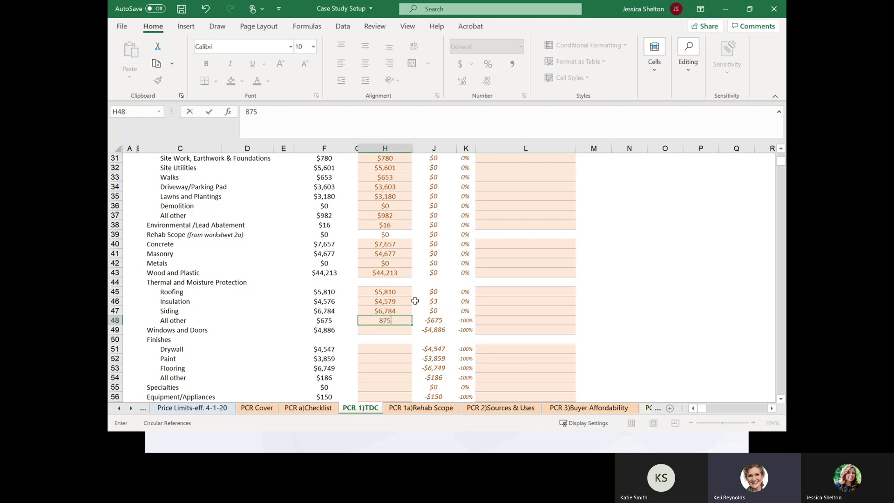
key(Return)
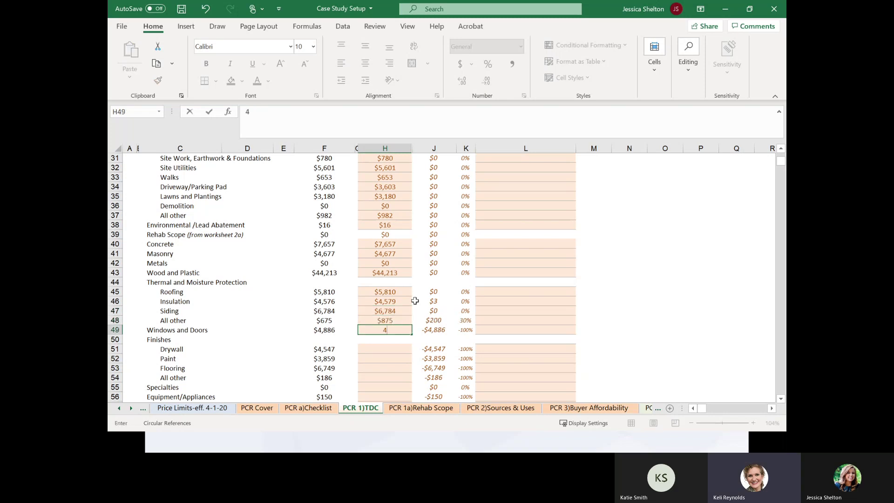
text(4886)
key(Return)
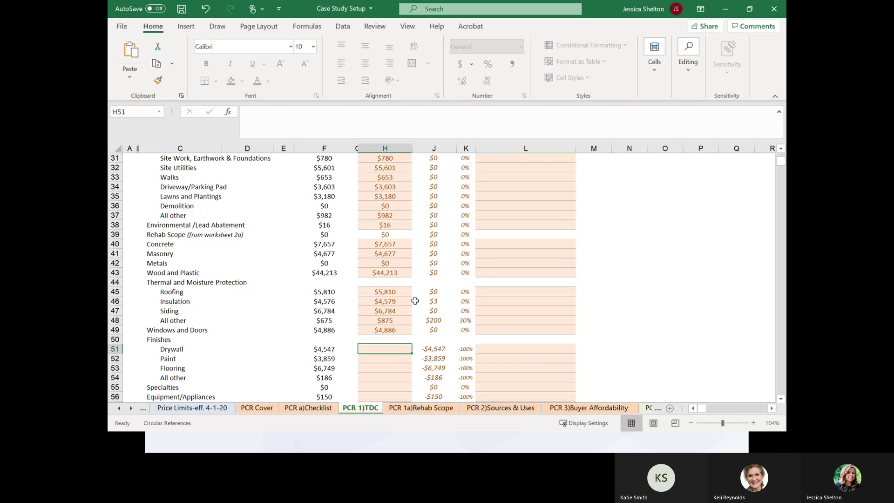
Step: Enter the Finishes closeout actuals: Drywall 4547, Paint 3859, Flooring 6749, and All other 186
text(4,5)
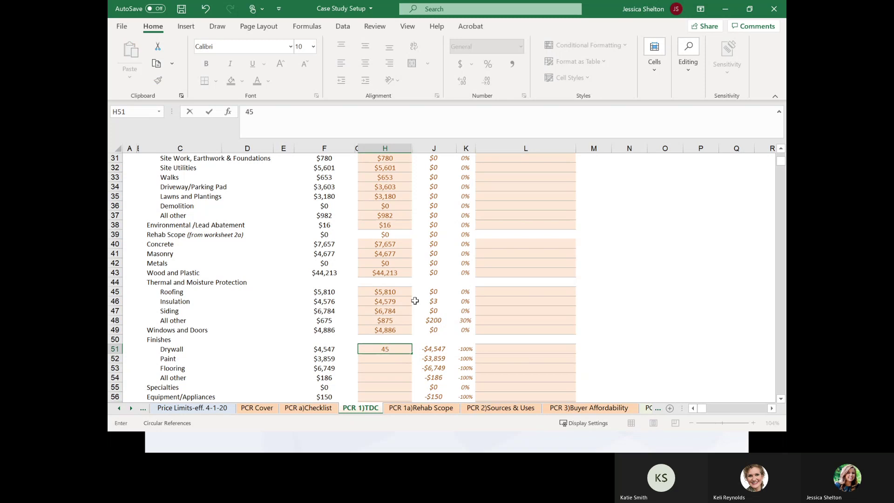
text(47)
key(Return)
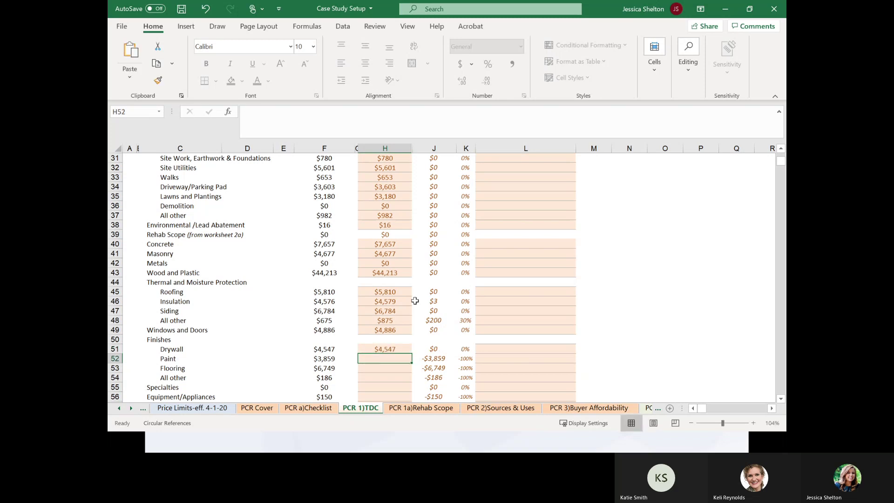
text(3,859)
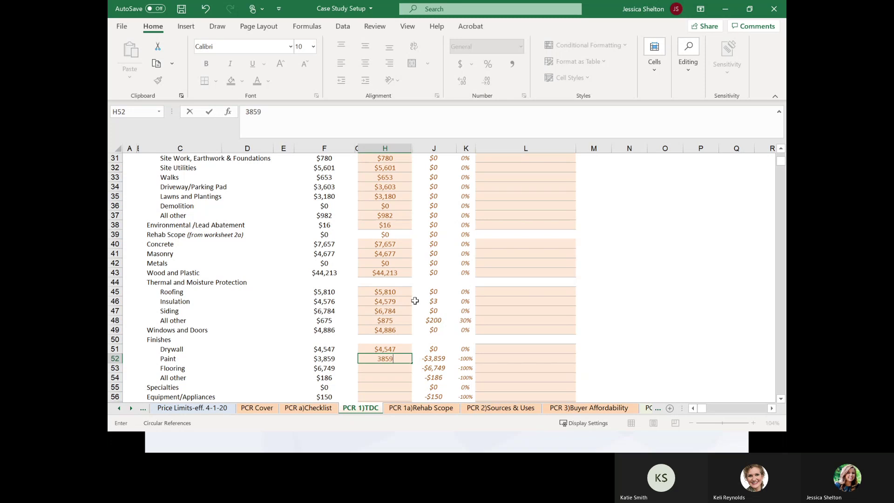
key(Return)
text(6)
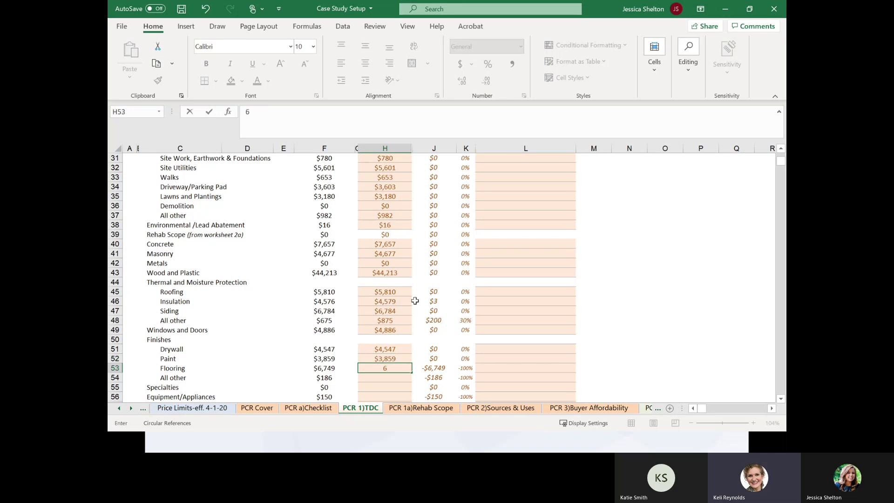
text(,749)
key(Return)
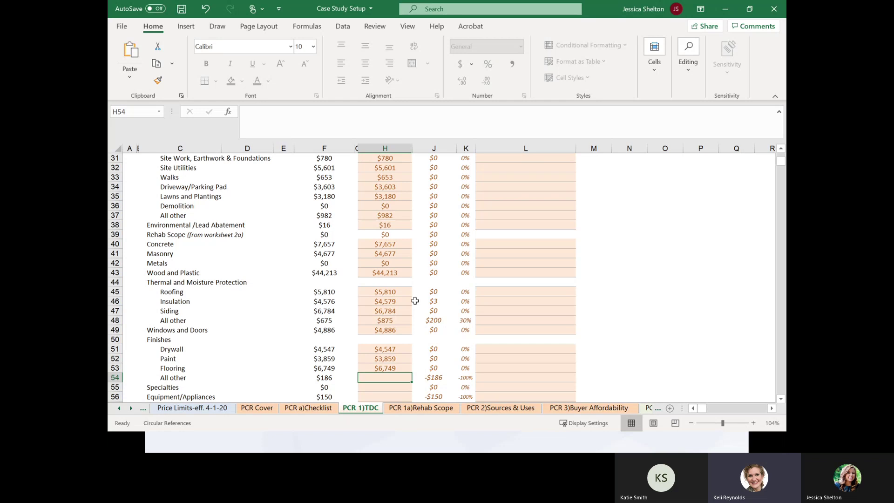
text(186)
key(Return)
Step: Enter closeout actuals of 0 for Specialties, 150 for Equipment/Appliances, and 2220 for Furnishings
text(0)
key(Return)
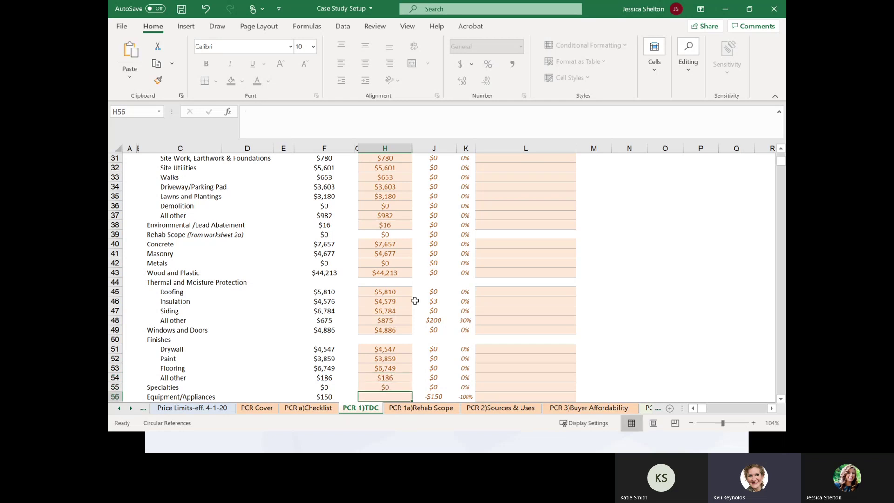
text(150)
key(Return)
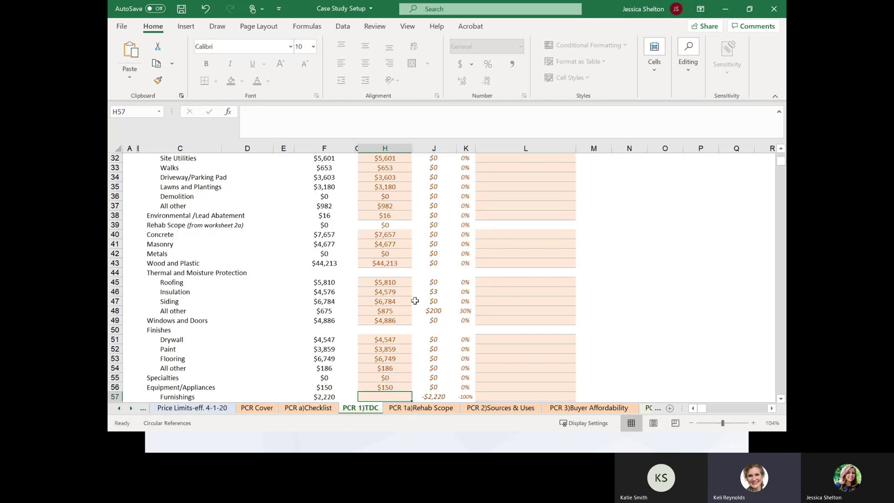
text(2200)
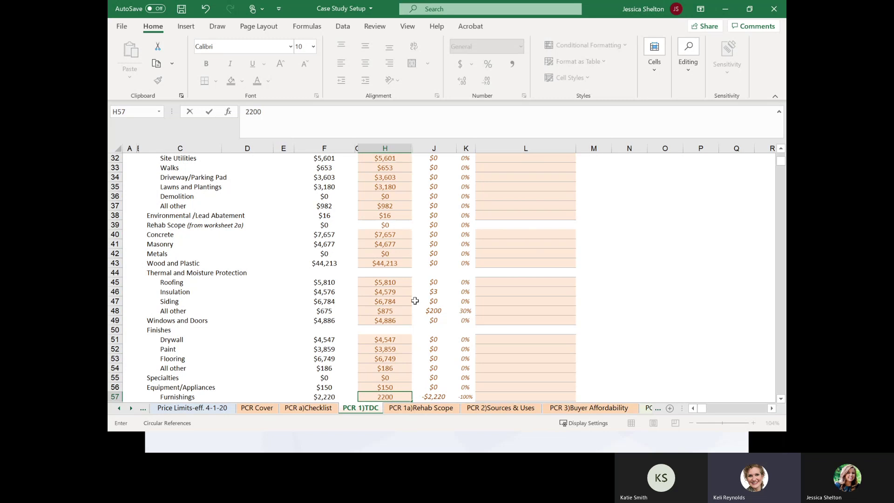
key(BackSpace)
key(BackSpace)
text(20)
key(Return)
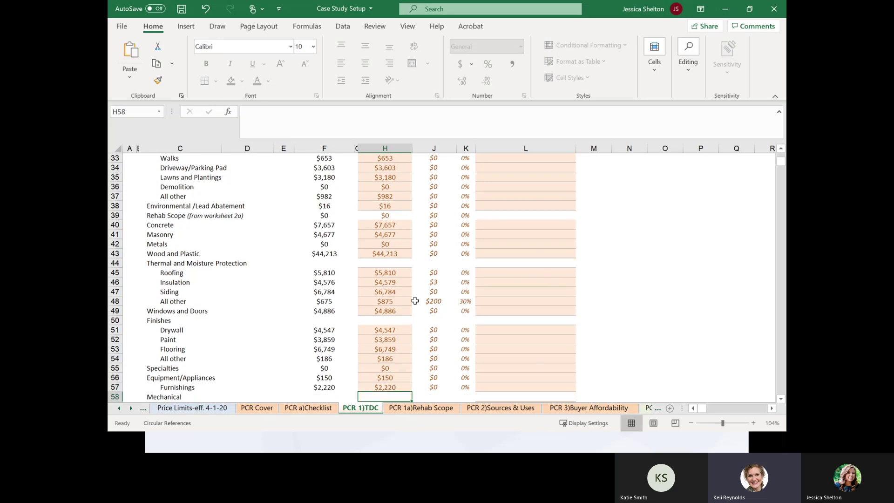
Step: Enter the Mechanical closeout actuals: Plumbing 9345, HVAC 7200, and All other 0
key(Down)
key(Down)
key(Down)
key(Down)
key(Down)
key(Down)
key(Down)
key(Down)
key(Down)
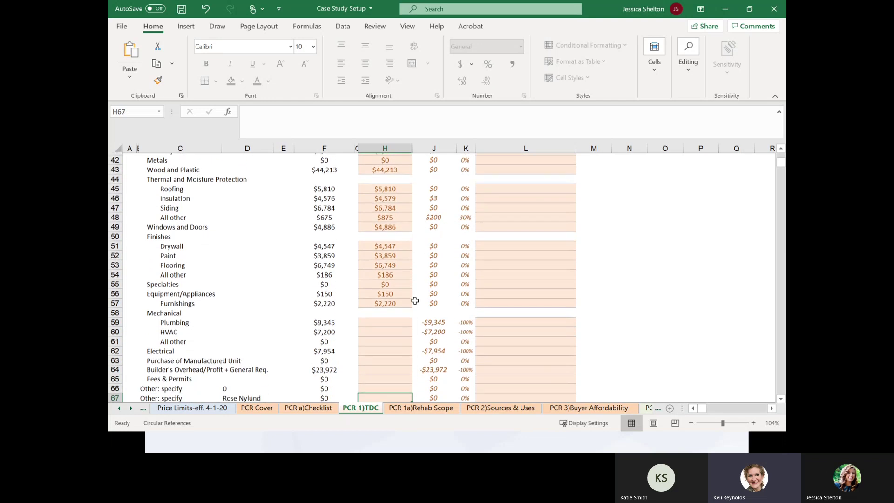
click(407, 310)
text(9)
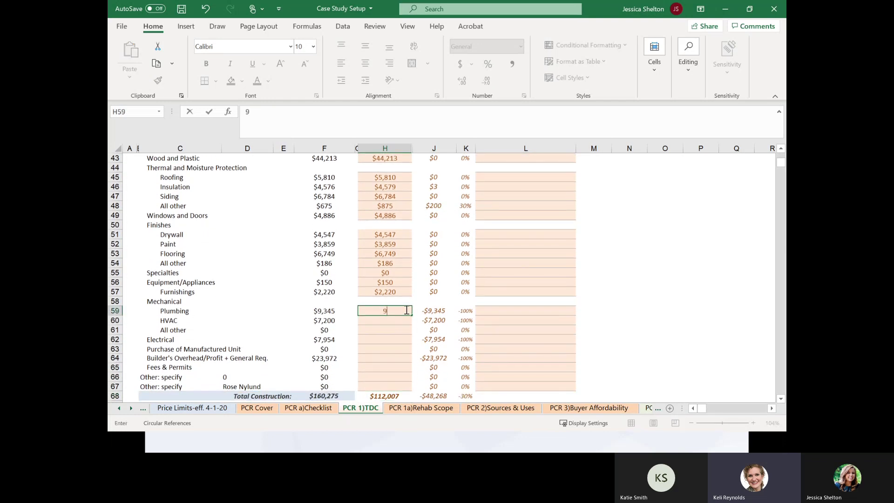
text(345)
key(Return)
text(7200)
key(Return)
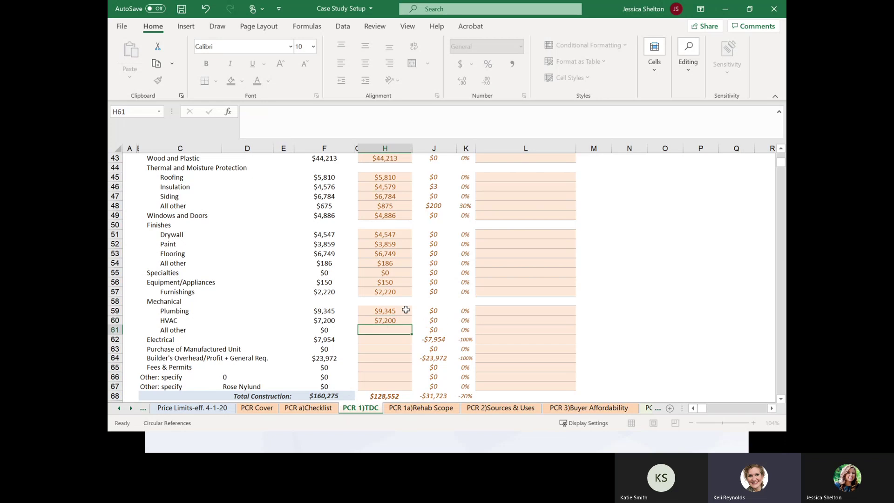
text(0)
key(Return)
Step: Enter closeout actuals of 7954 for Electrical and 23972 for Builder's Overhead/Profit + General Req., leaving Purchase of Manufactured Unit blank
text(7)
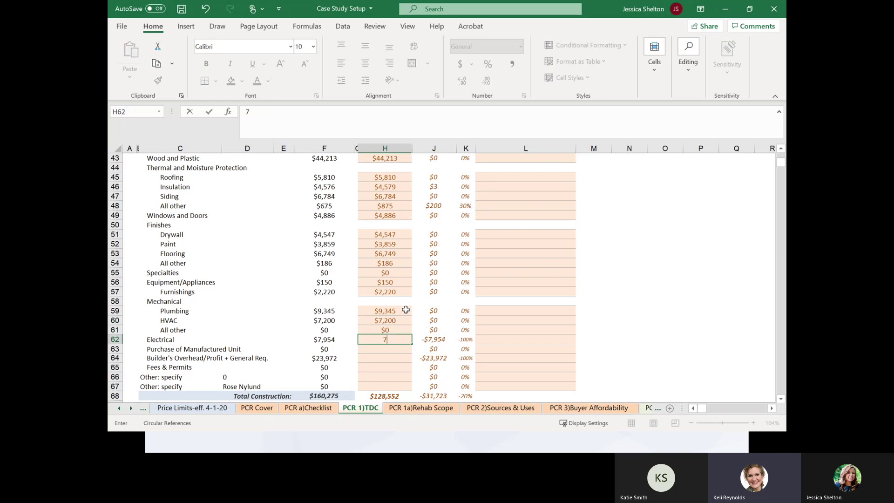
text(,954)
key(Return)
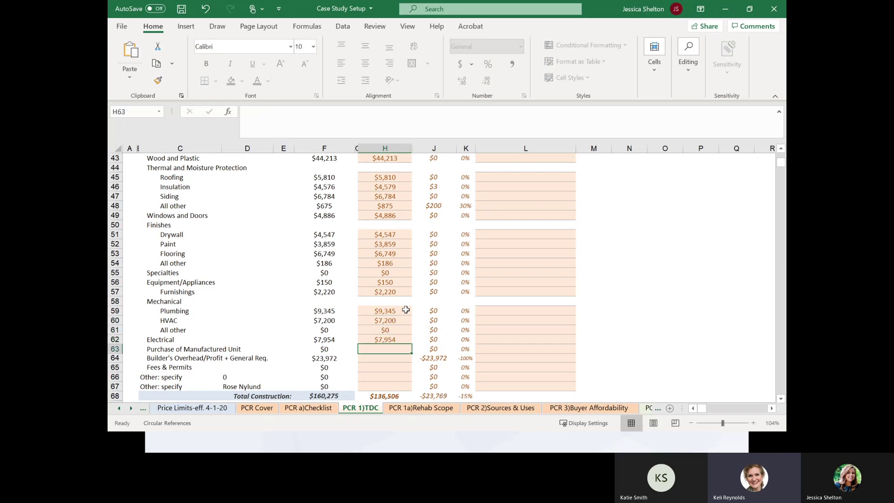
key(Return)
text(23)
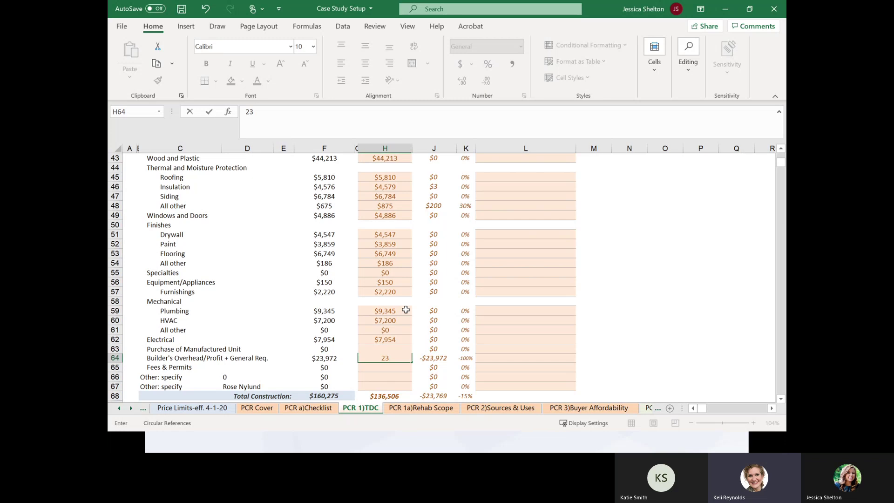
text(,972)
key(Return)
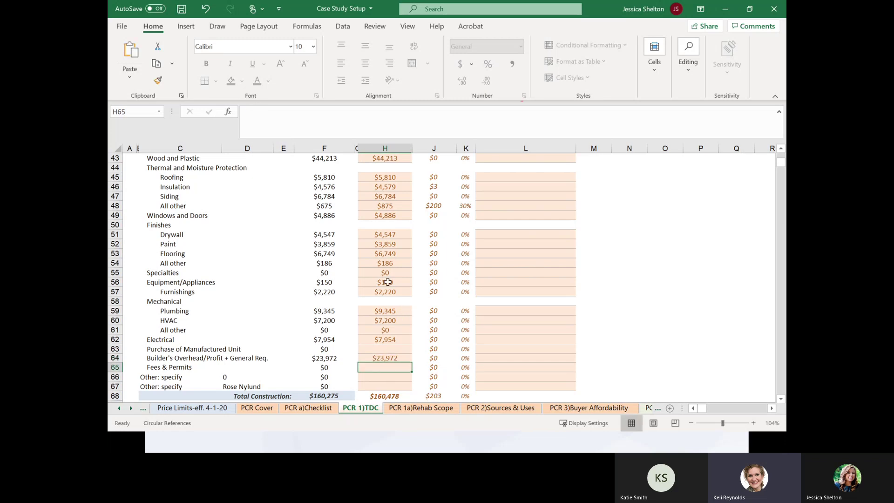
Step: Under Carrying and Financing Costs, enter a closeout actual of 1450 for Inspection & Draw Fees
scroll(421, 325, down, 3)
scroll(422, 330, down, 3)
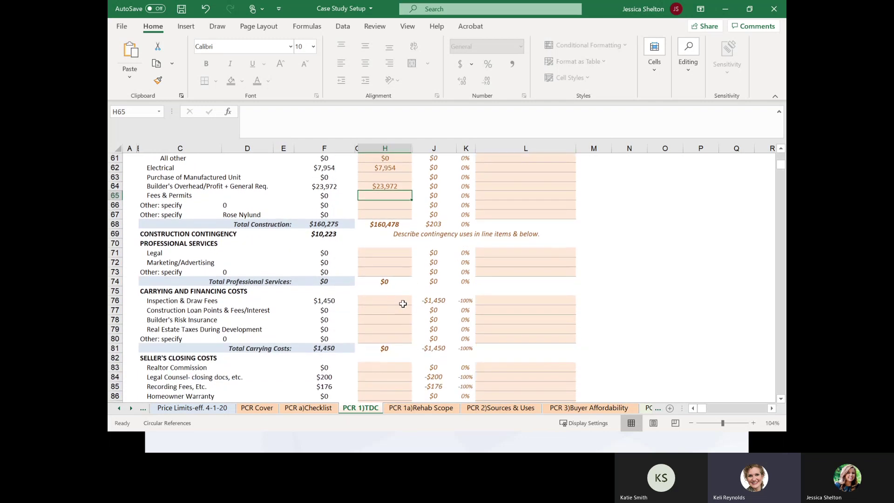
scroll(403, 304, down, 1)
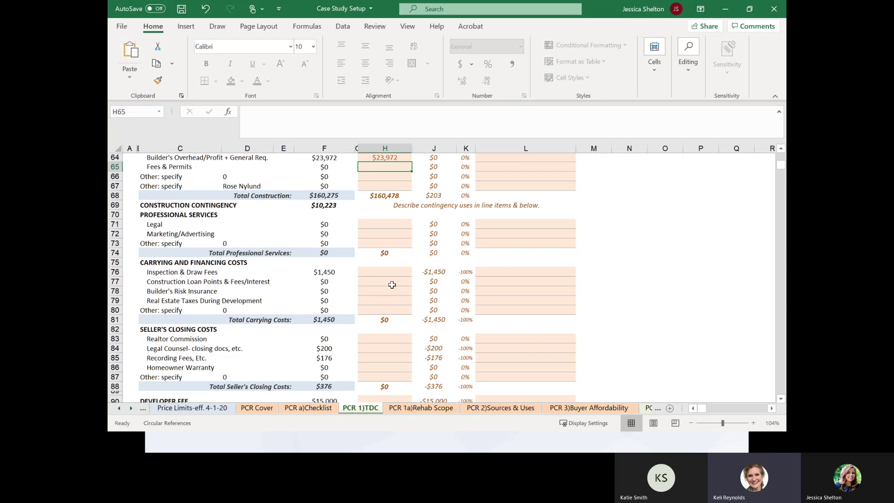
scroll(392, 286, down, 2)
scroll(392, 287, up, 2)
click(404, 274)
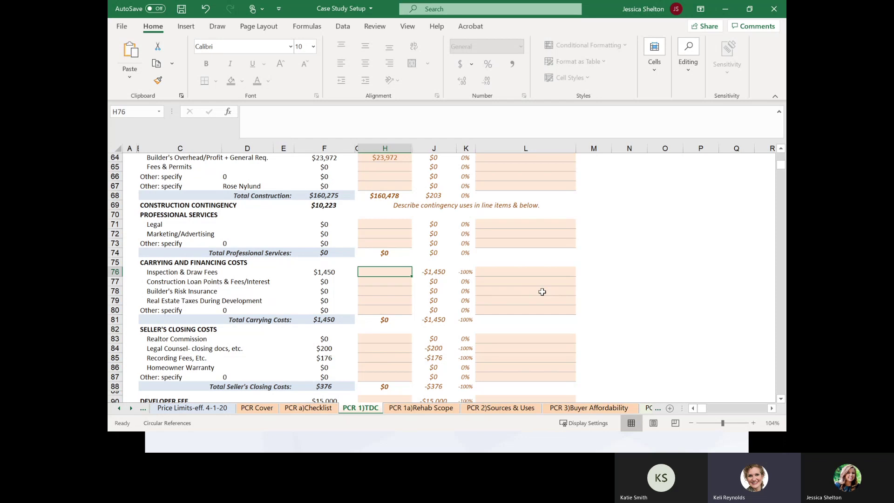
text(1450)
key(Return)
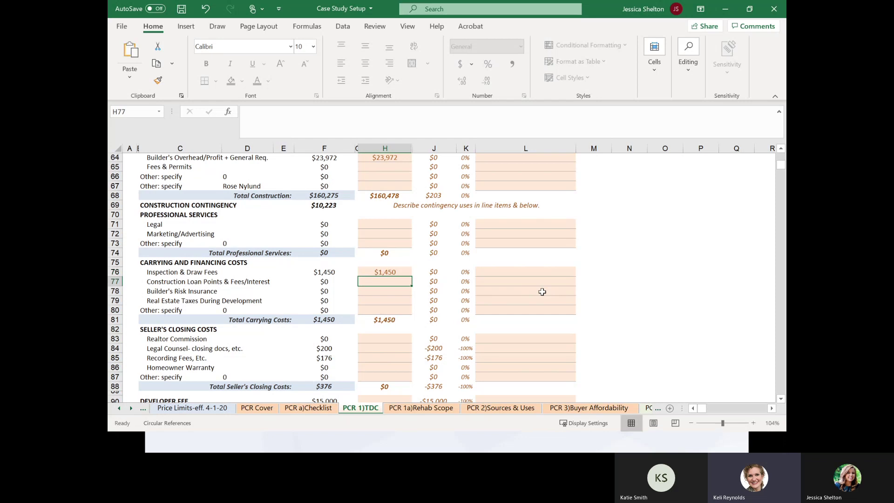
Step: Enter the seller's closing cost actuals: 200 for Legal Counsel and 176 for Recording Fees
key(Down)
key(Down)
key(Down)
key(Down)
key(Down)
key(Down)
key(Down)
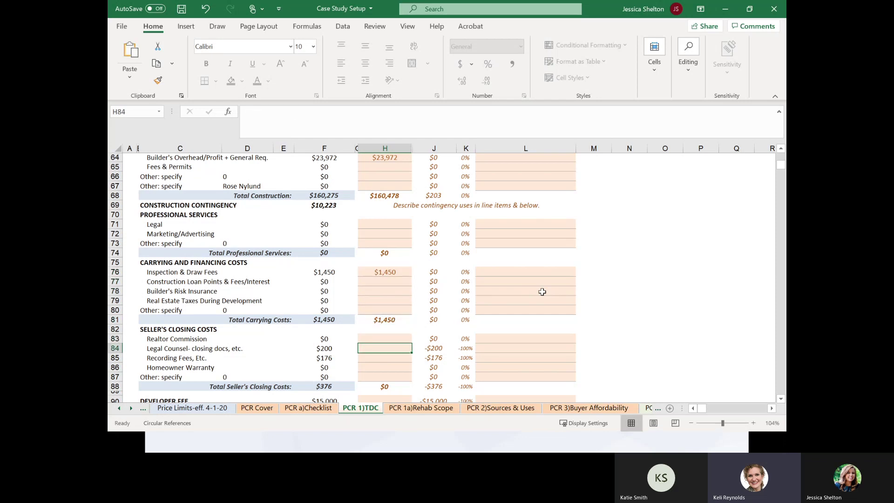
text(200)
key(Return)
text(1)
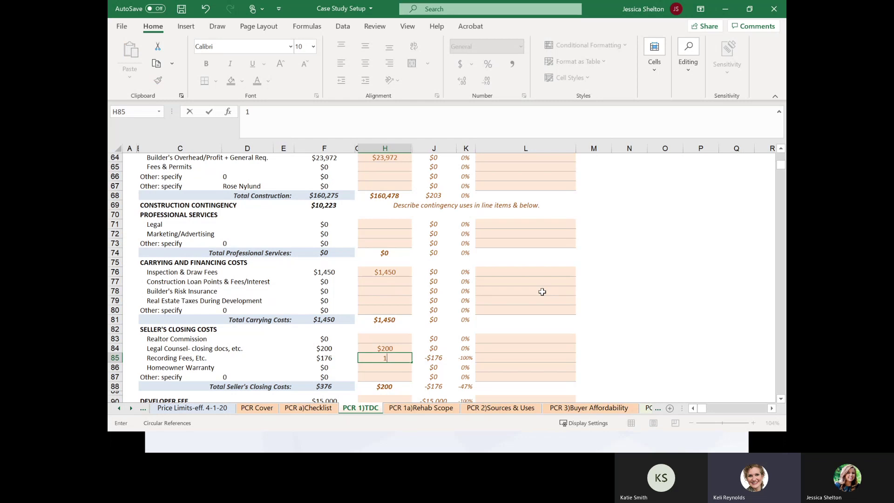
text(76)
key(Return)
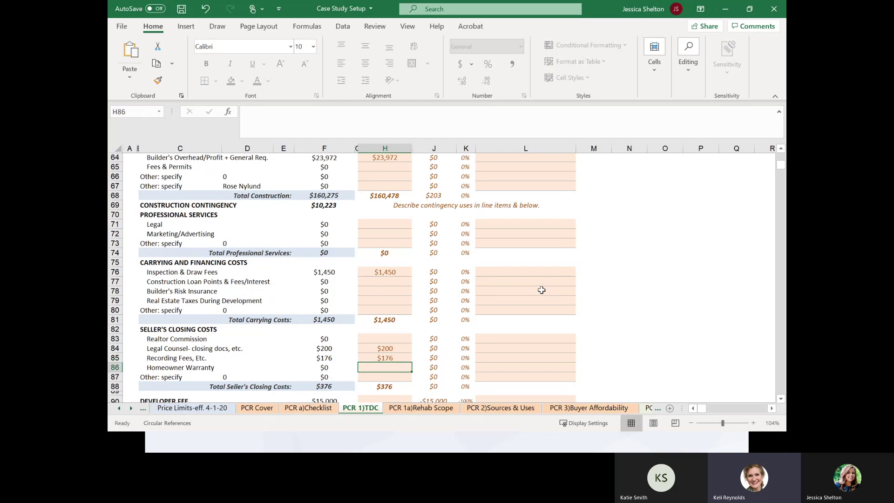
Step: Enter a Developer Fee closeout actual of 15000 and review the development cost totals and Contingency section below it
scroll(545, 320, down, 3)
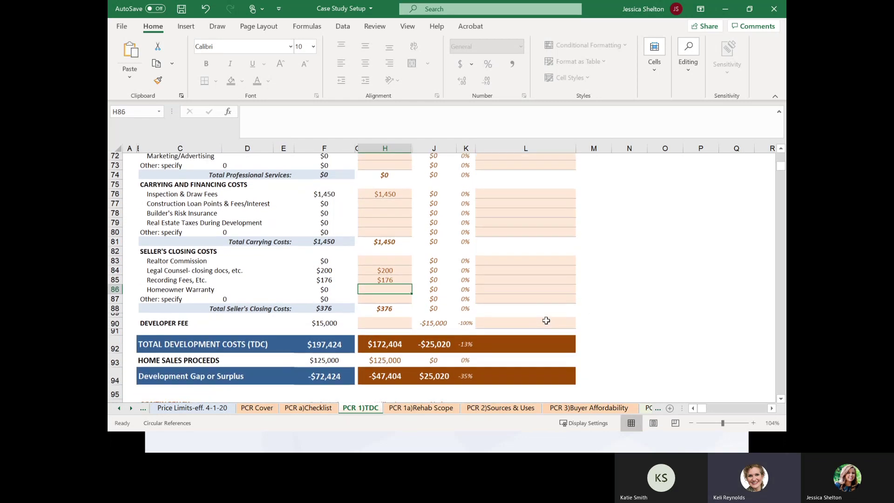
click(398, 317)
text(15,00)
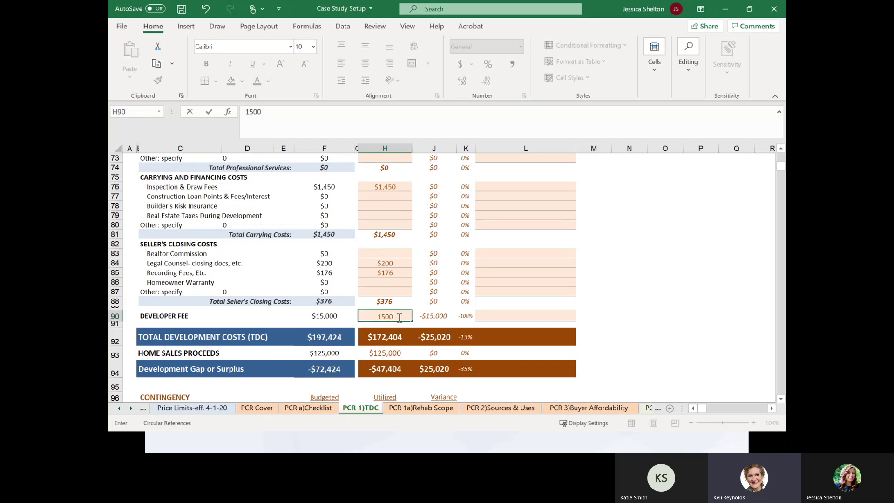
text(0)
key(Return)
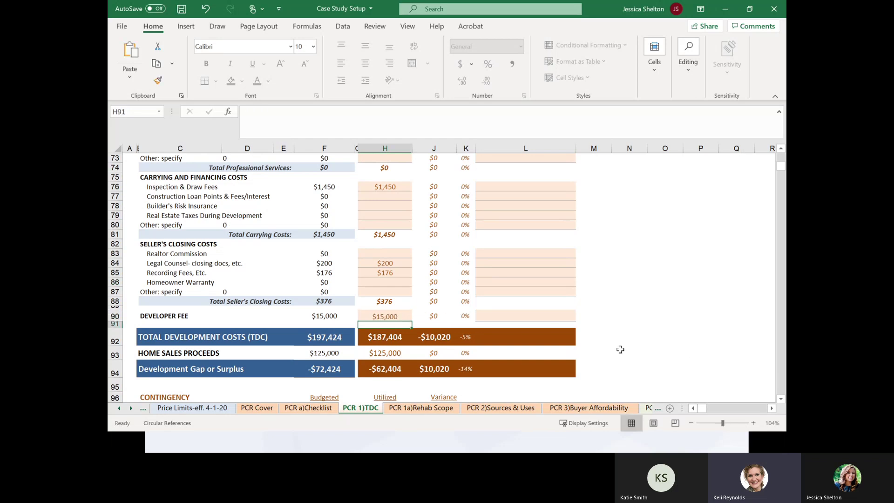
scroll(579, 328, down, 1)
scroll(579, 328, down, 1)
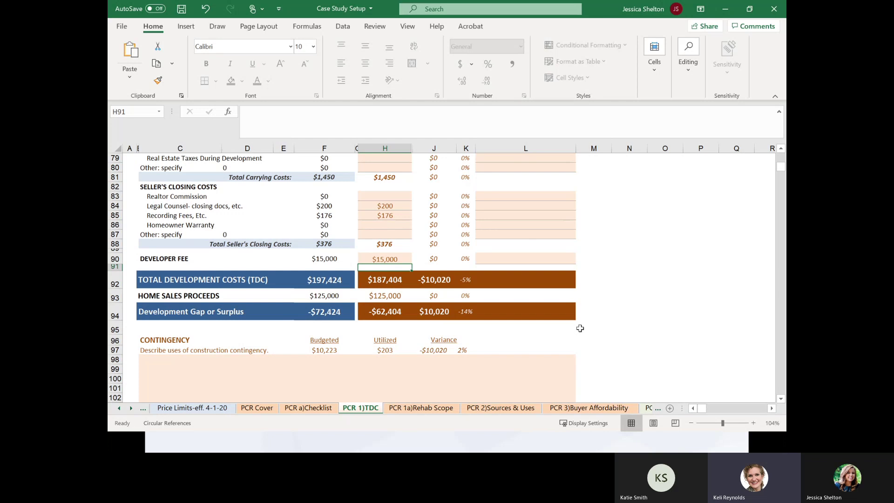
scroll(579, 328, down, 1)
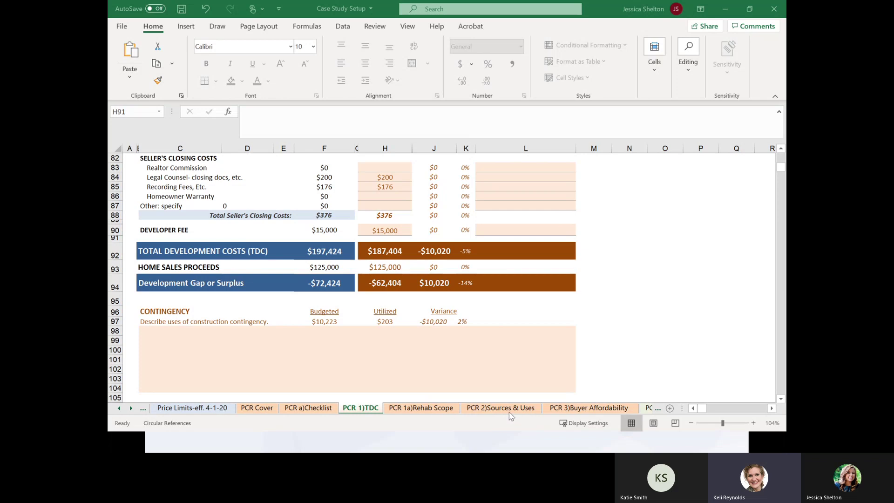
Step: On the PCR 3)Buyer Affordability sheet, set whether the household received housing counseling to "both"
click(634, 410)
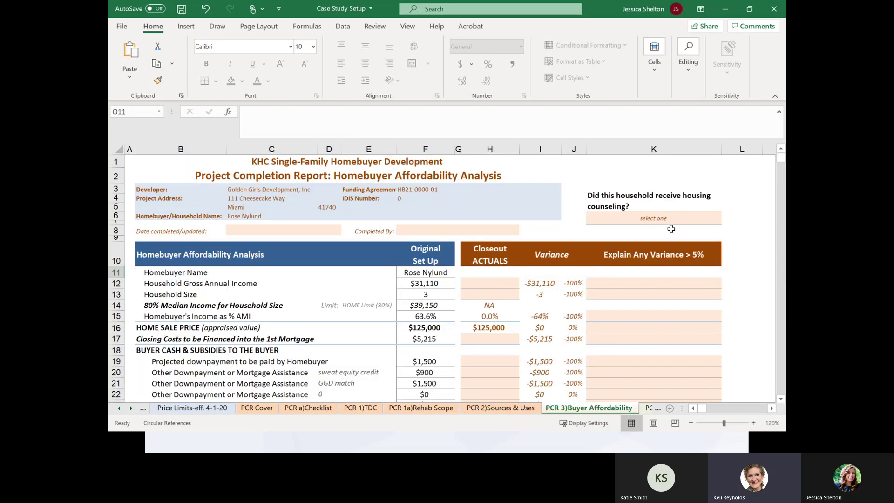
click(689, 223)
click(726, 216)
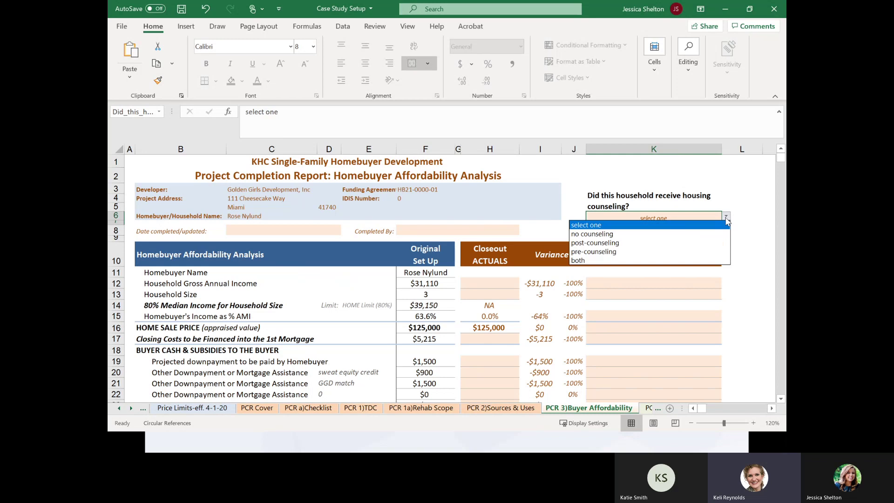
click(700, 261)
click(751, 252)
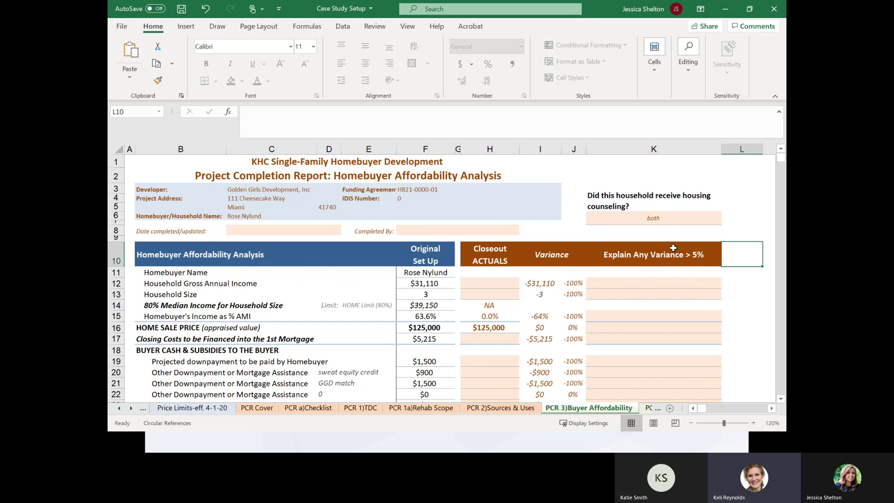
Step: Enter closeout actuals of 31110 for Household Gross Annual Income and 3 for Household Size
click(509, 286)
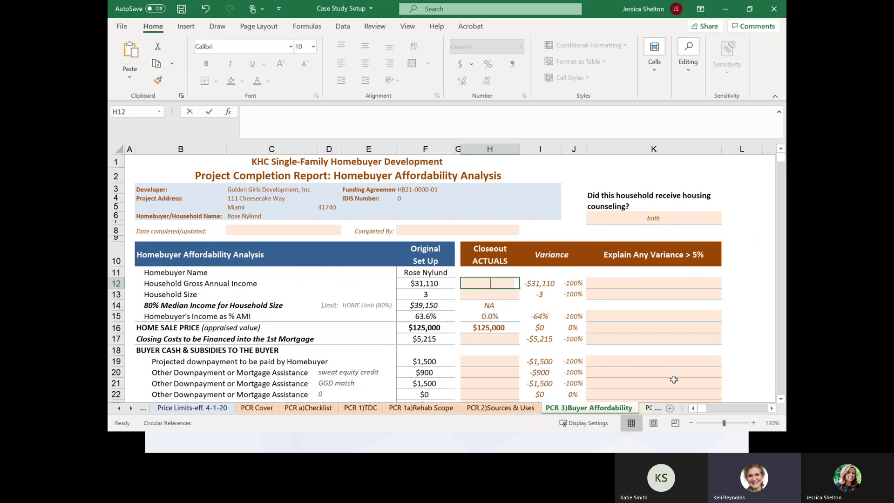
text(3110)
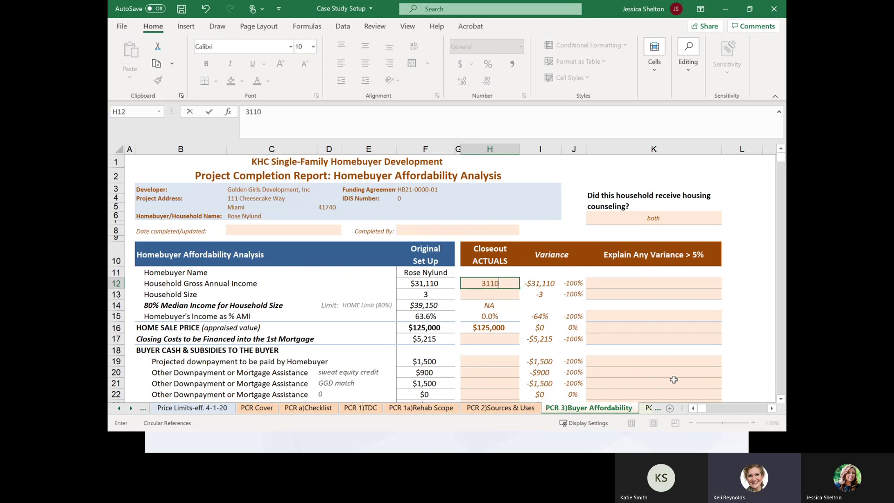
key(Return)
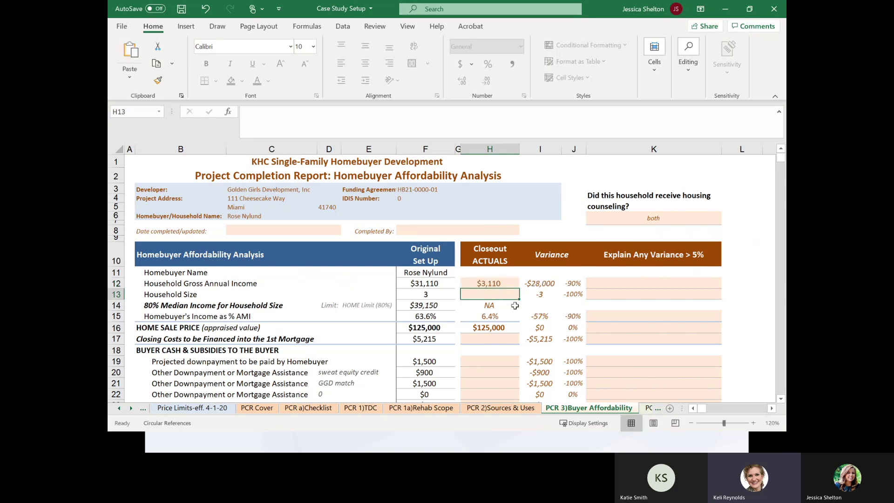
click(505, 281)
text(31,1)
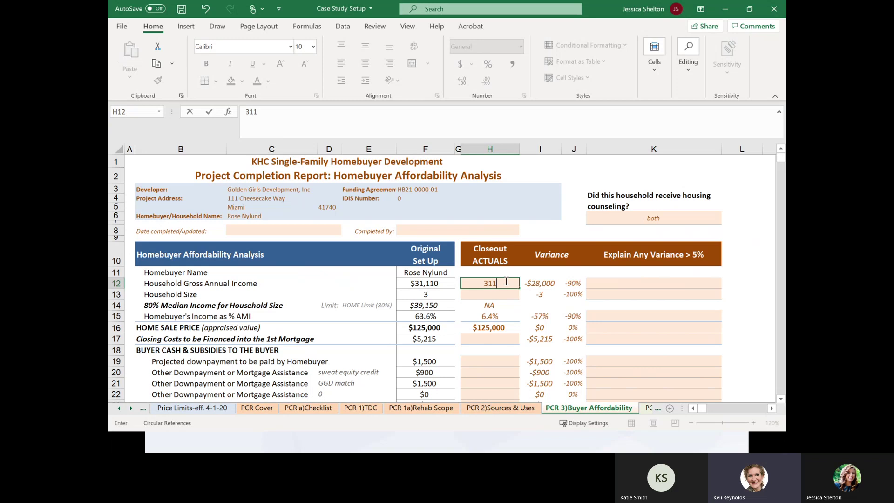
text(10)
key(Return)
text(3)
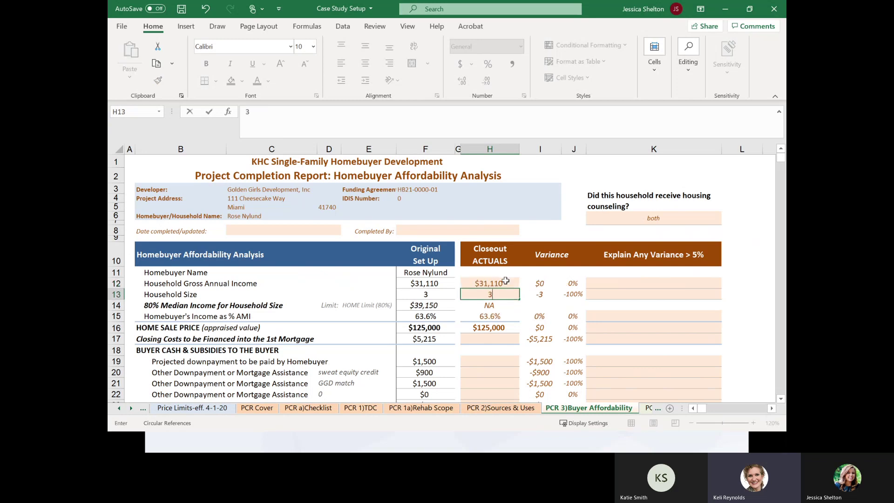
key(Return)
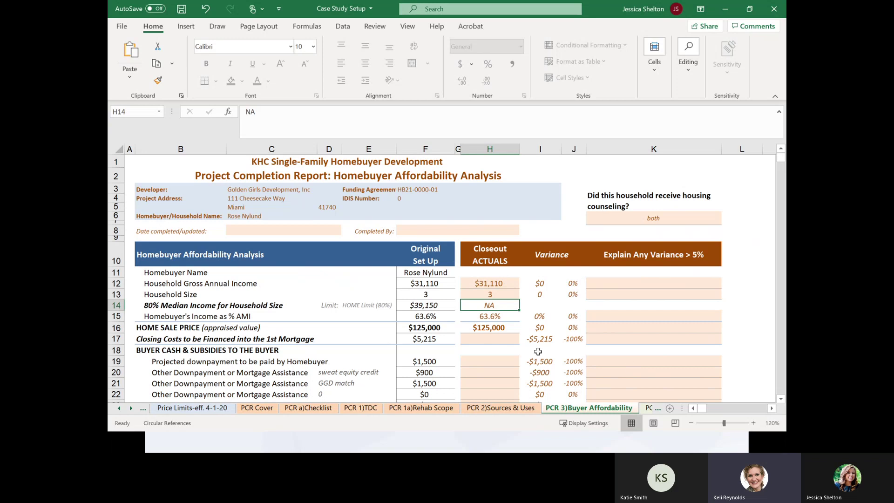
Step: Enter a closeout actual of 5215 for Closing Costs to be Financed into the 1st Mortgage
click(515, 341)
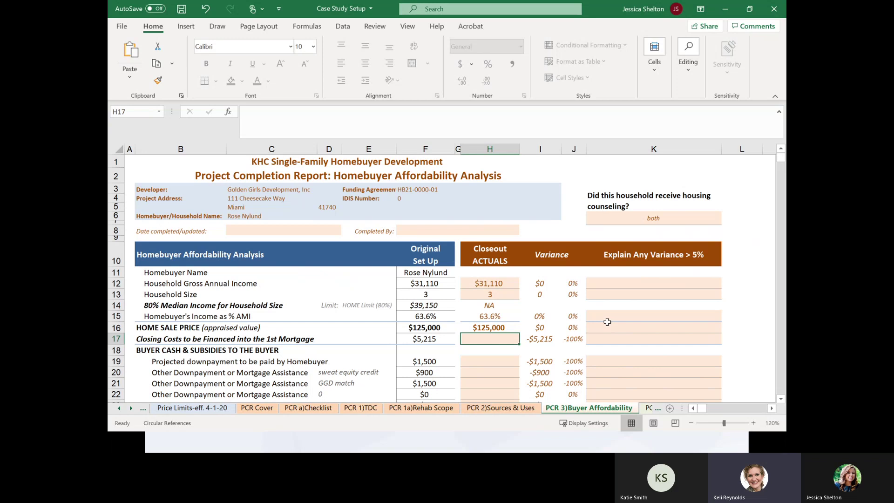
text(5,)
text(215)
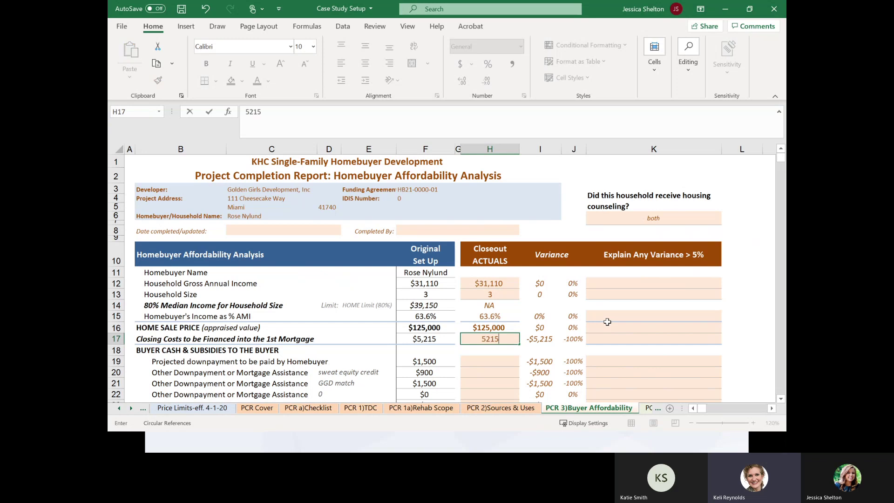
key(Return)
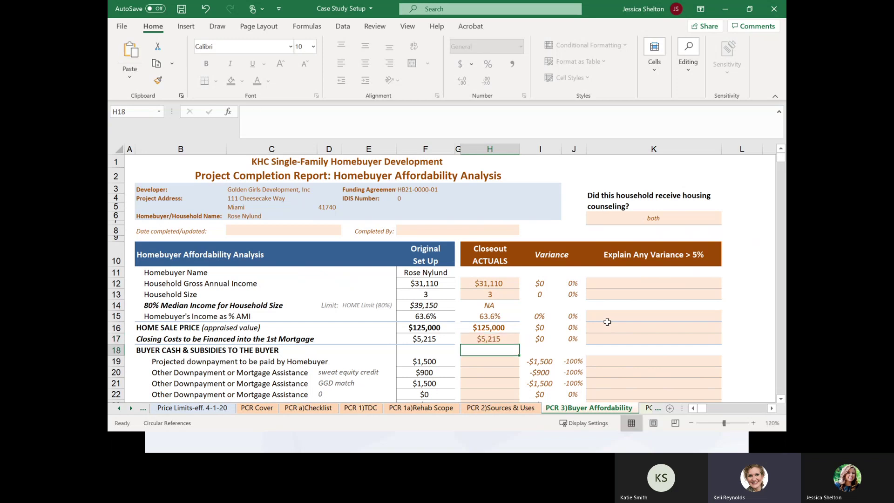
Step: Enter buyer cash actuals: 1500 for the projected downpayment, 900 for sweat equity credit and 1500 for GGD match
key(Return)
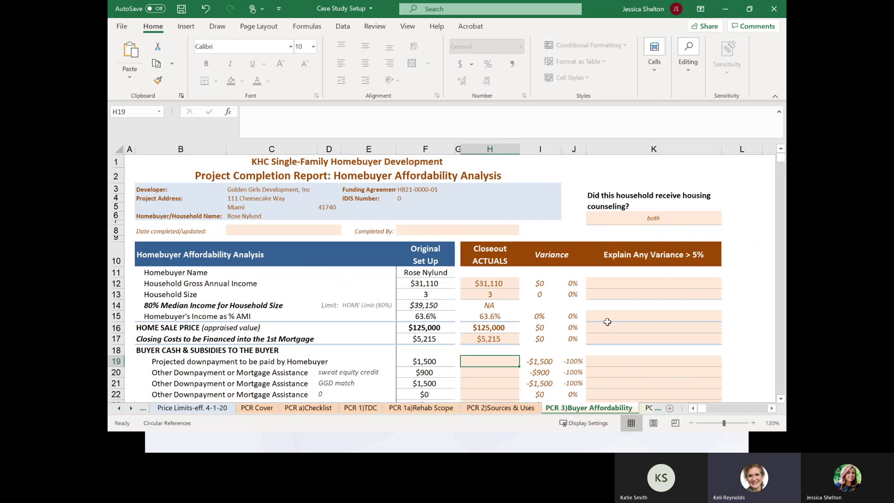
text(1500)
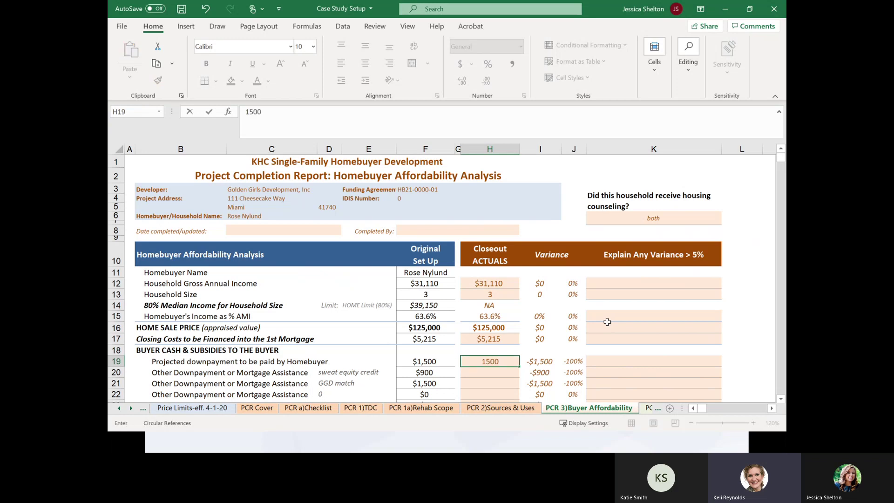
key(Return)
text(900)
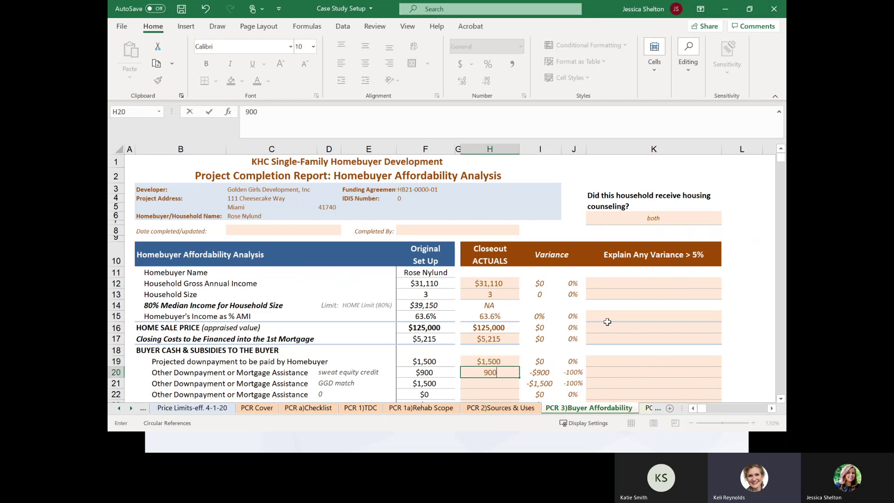
key(Return)
text(1,500)
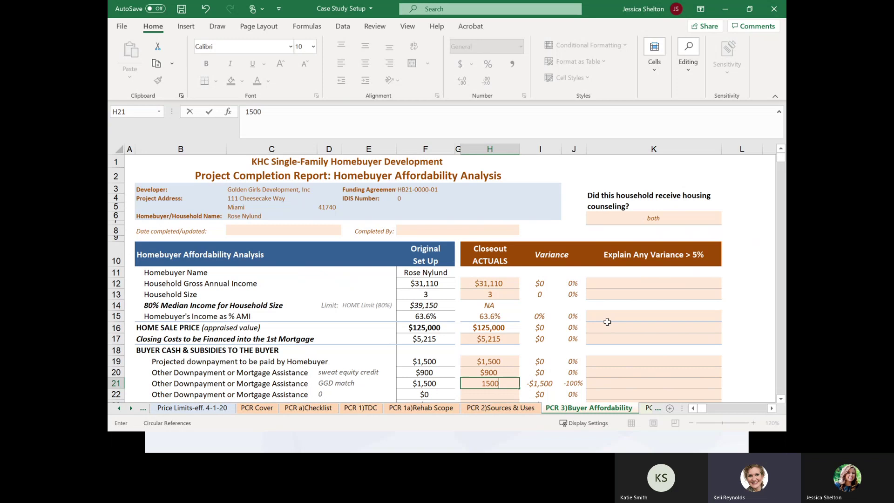
key(Return)
Step: Enter a KHC HOME Buyer Assistance actual of 3315, leaving the fourth downpayment row and the AHTF and recycled HOME assistance rows blank
key(Return)
key(Return)
key(Return)
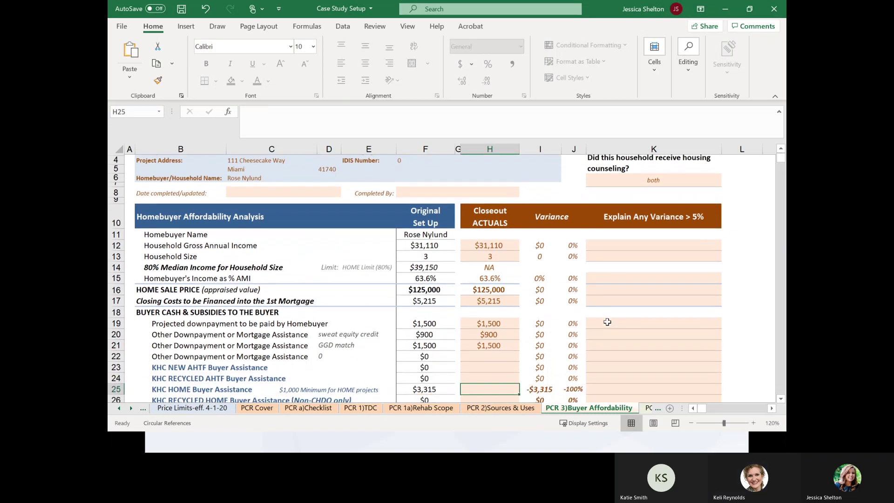
text(3,315)
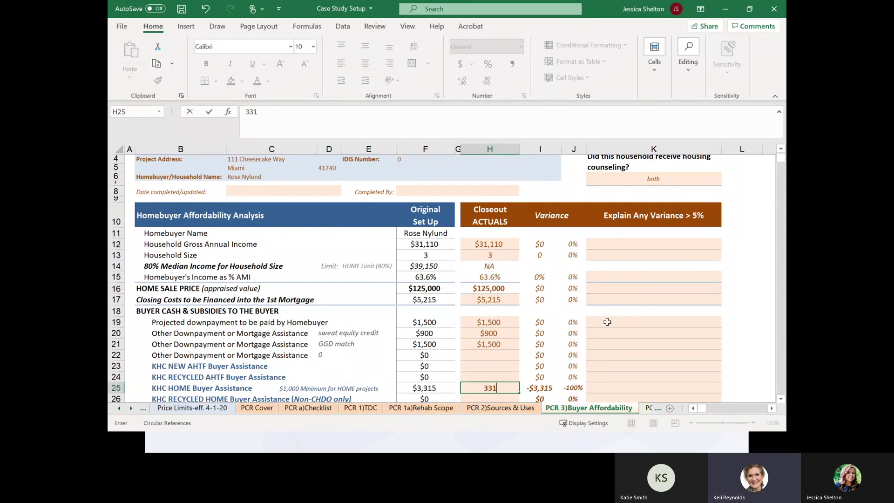
key(Return)
key(Return)
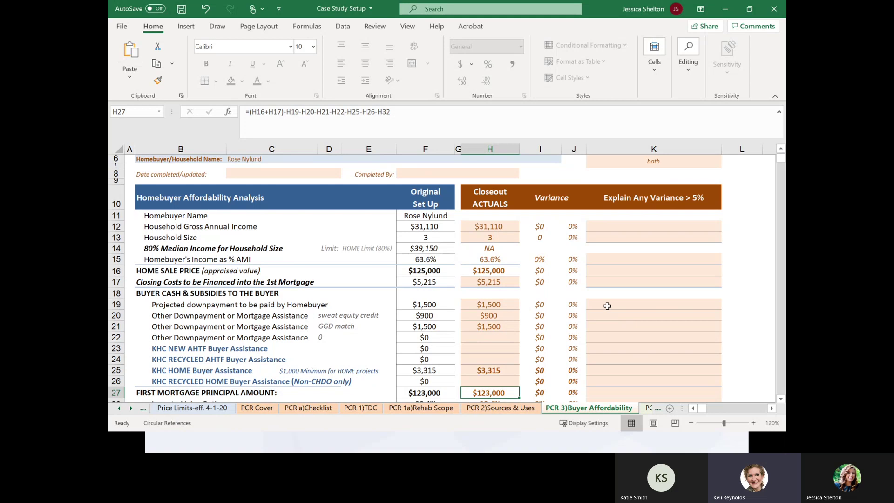
Step: Set the first mortgage's closeout actuals to a 1% annual interest rate and a 33-year loan term
scroll(515, 377, down, 3)
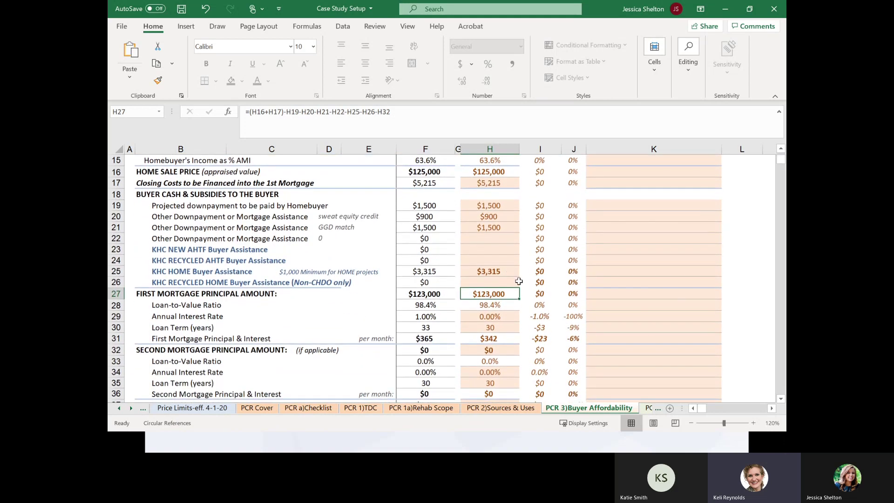
click(510, 318)
text(1)
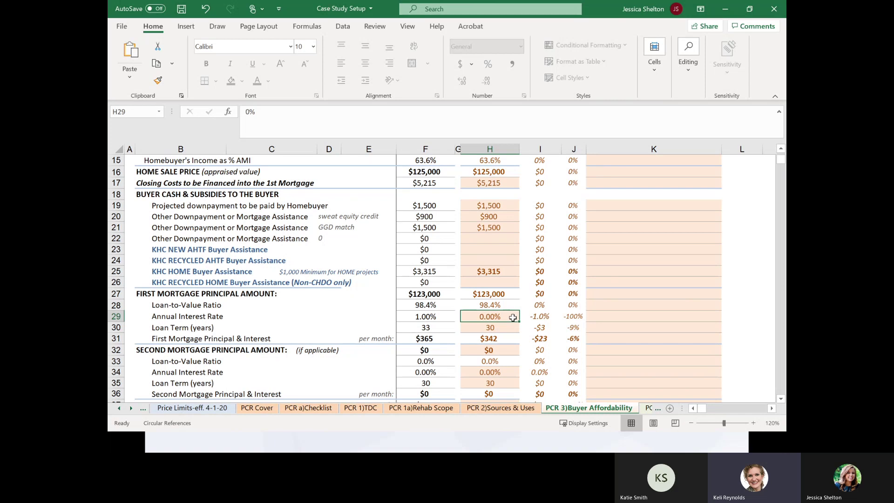
key(Return)
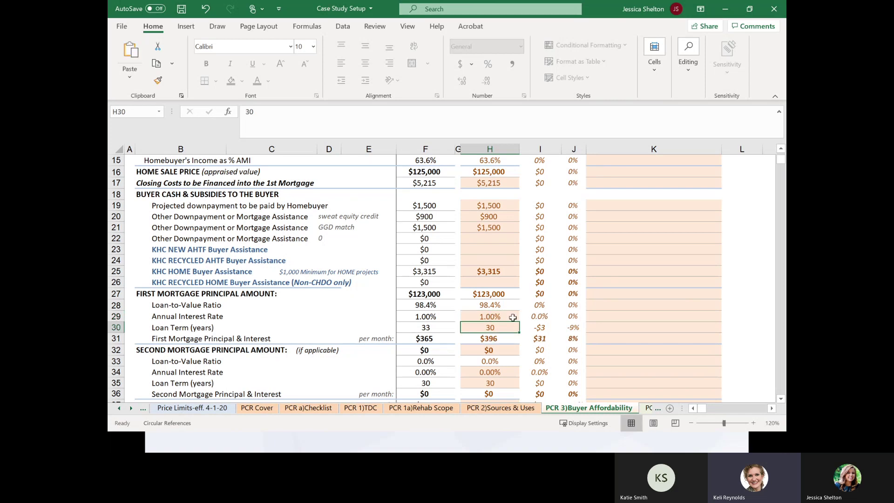
text(33)
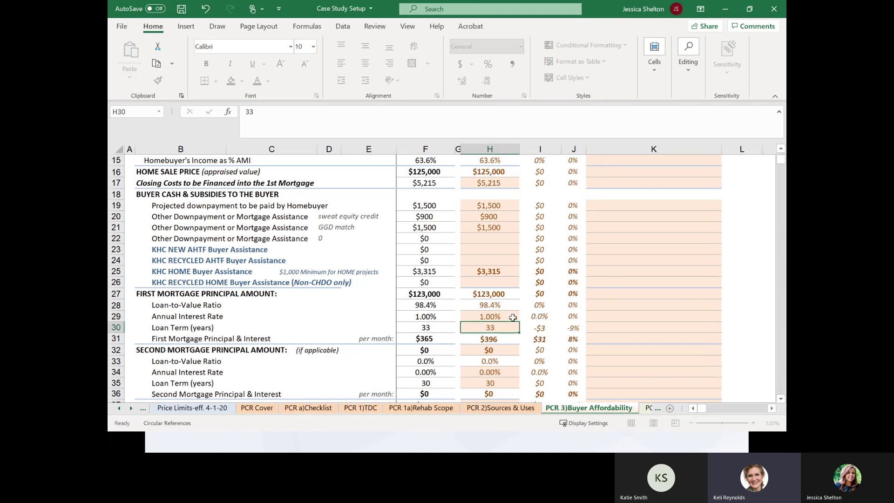
key(Return)
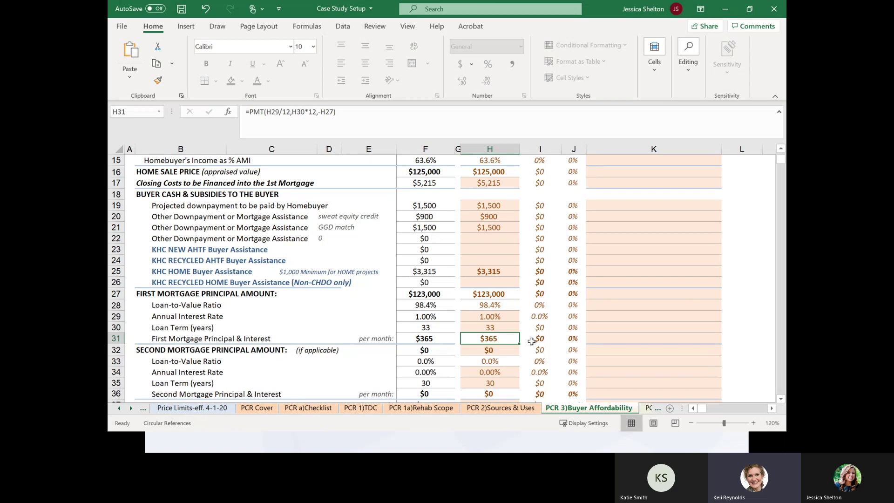
Step: Enter monthly closeout actuals of 117 for Property Taxes and 65 for Homeowners Insurance
scroll(531, 340, down, 1)
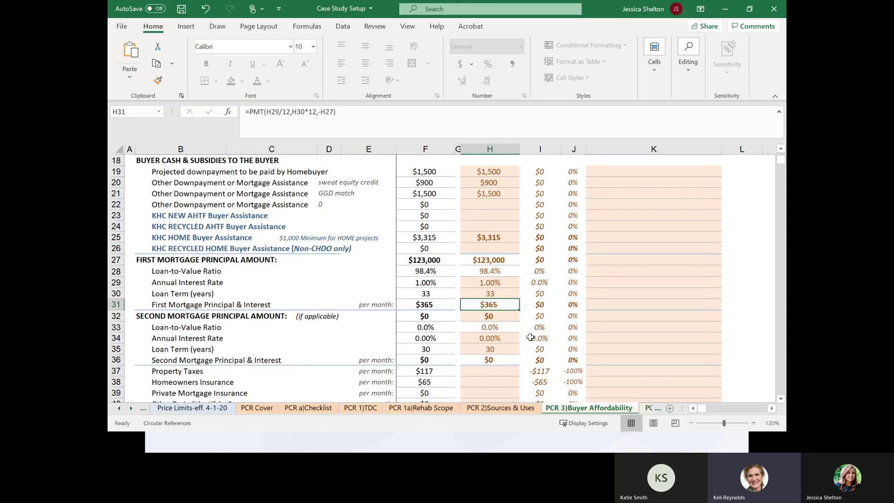
scroll(530, 337, down, 2)
click(501, 306)
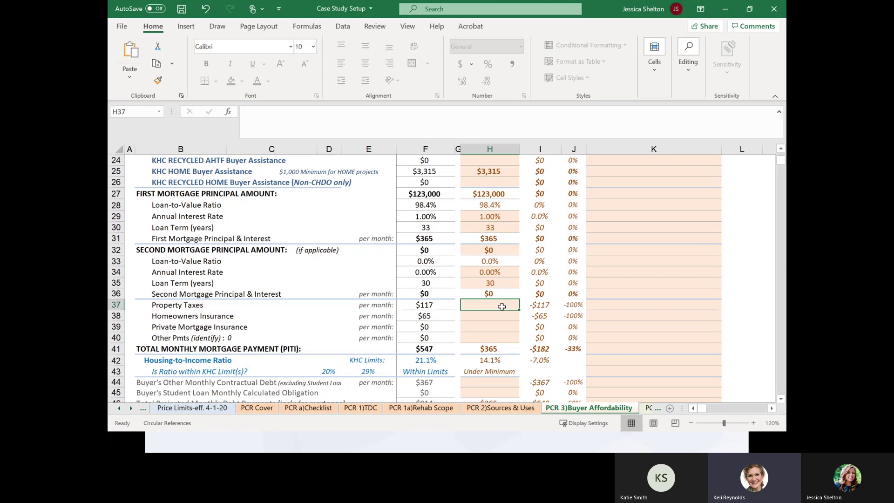
text(117)
key(Return)
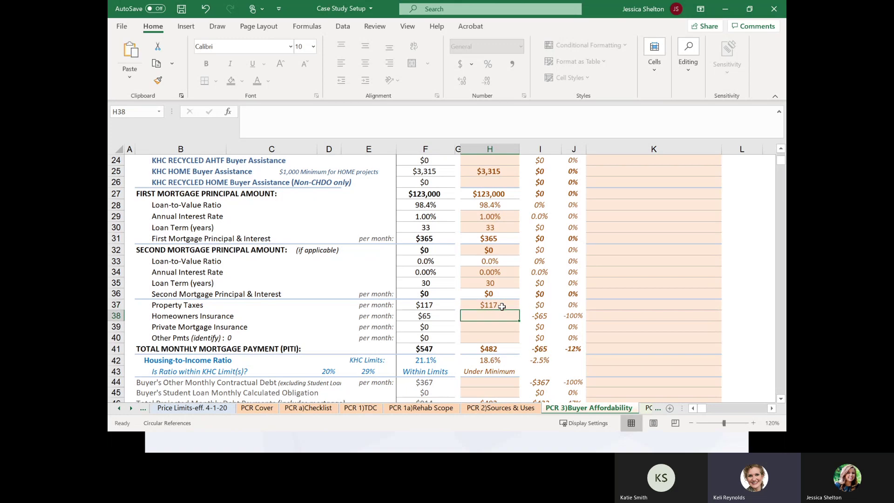
text(65)
key(Return)
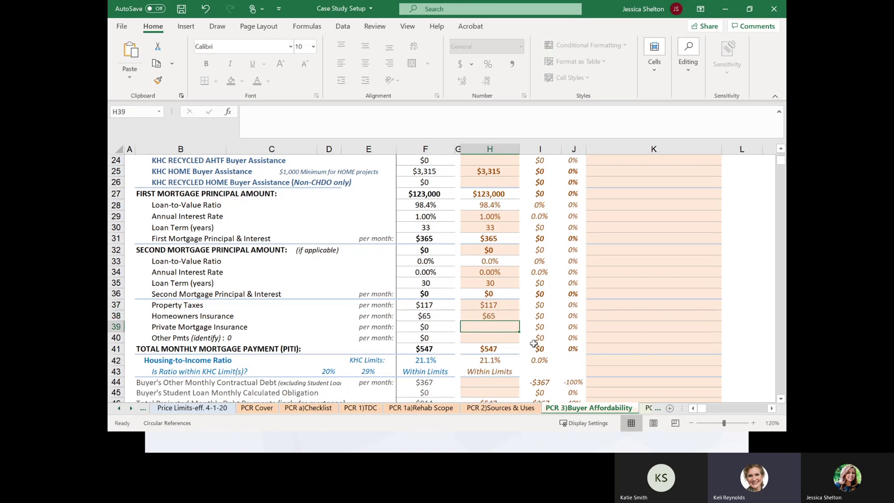
Step: Enter 367 as the actual for Buyer's Other Monthly Contractual Debt and review the debt-to-income and LTV ratios below it
scroll(542, 357, down, 2)
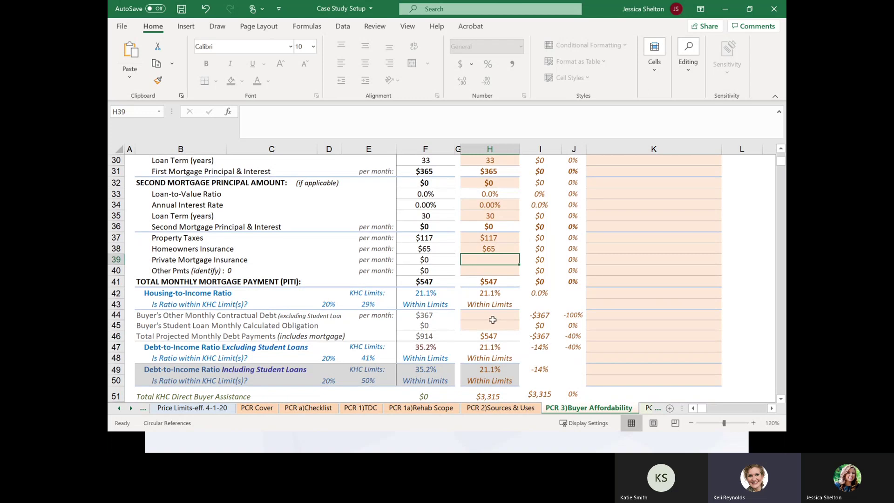
click(493, 319)
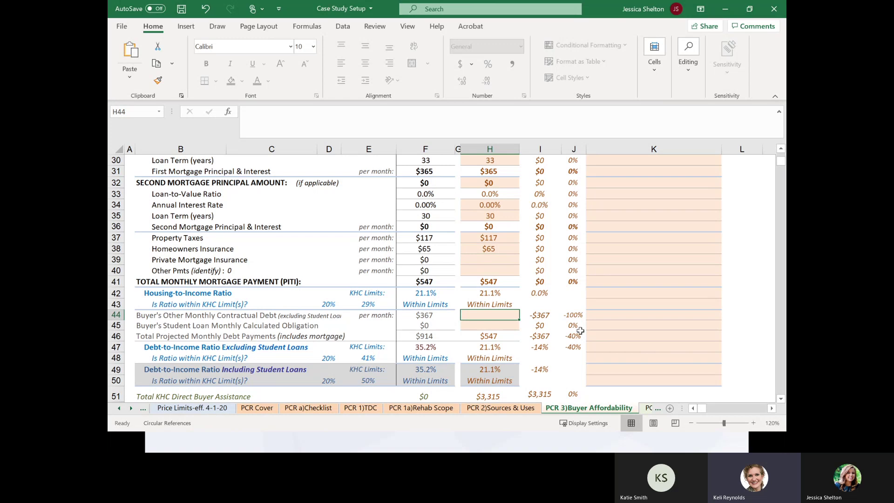
text(367)
key(Return)
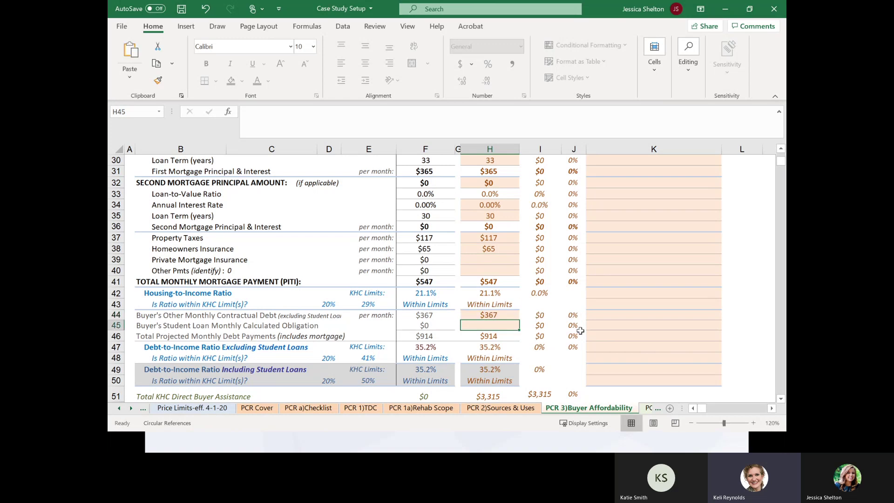
scroll(581, 361, down, 2)
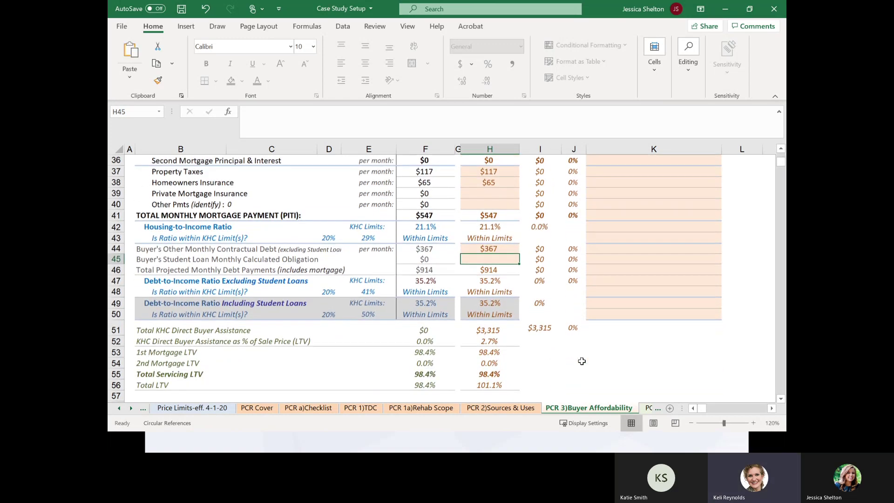
scroll(525, 398, up, 1)
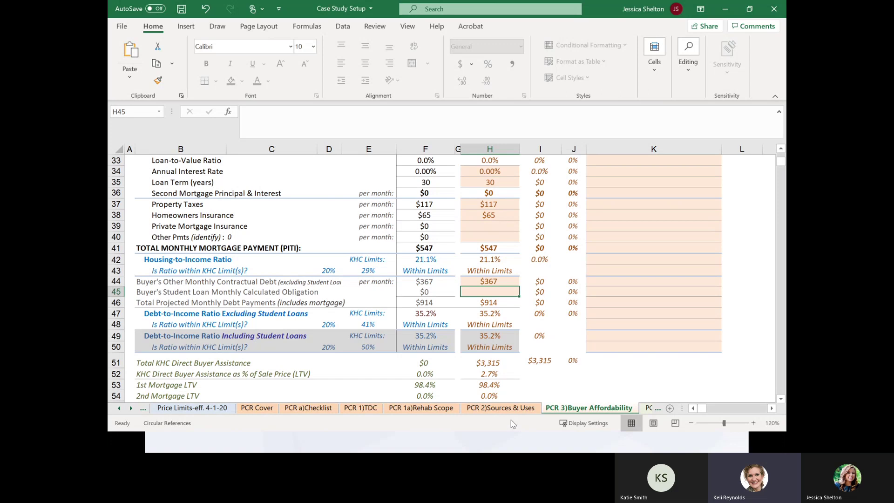
Step: On the PCR Sources & Uses sheet, enter actual draws of 45000 for the 1st, 45000 for the 2nd and 10000 for the 3rd/Final
click(529, 409)
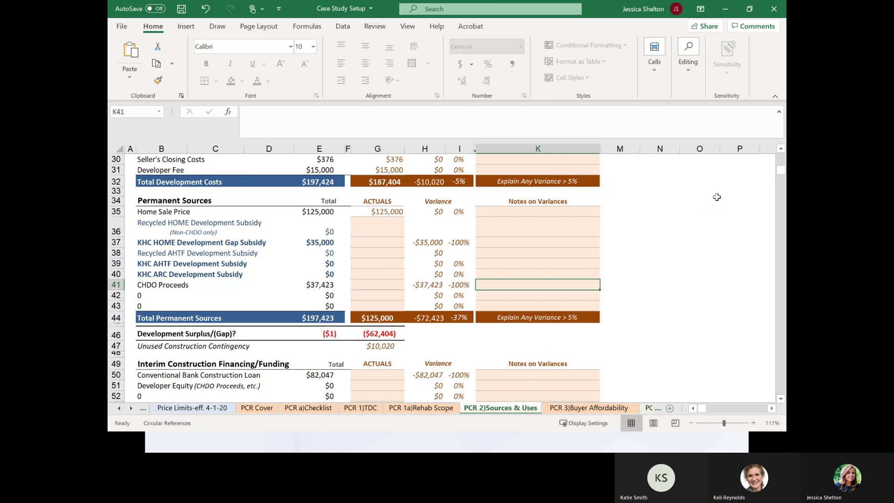
drag(780, 171, 782, 157)
scroll(668, 304, down, 2)
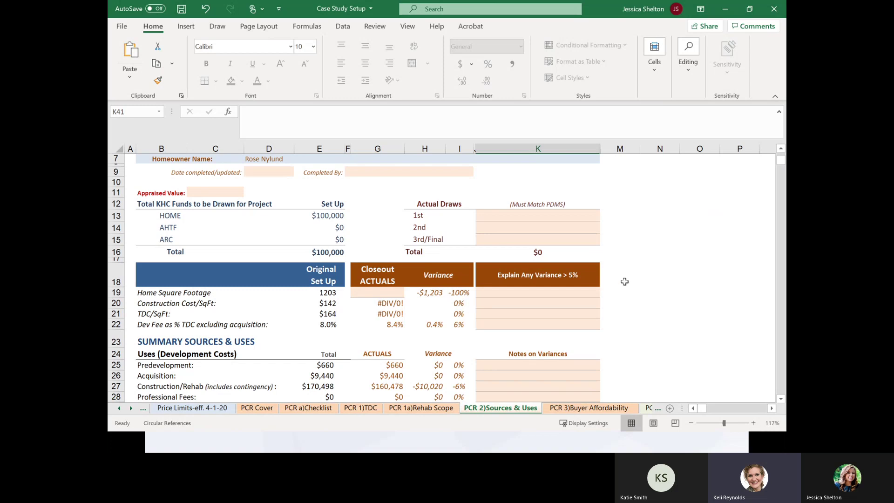
click(587, 217)
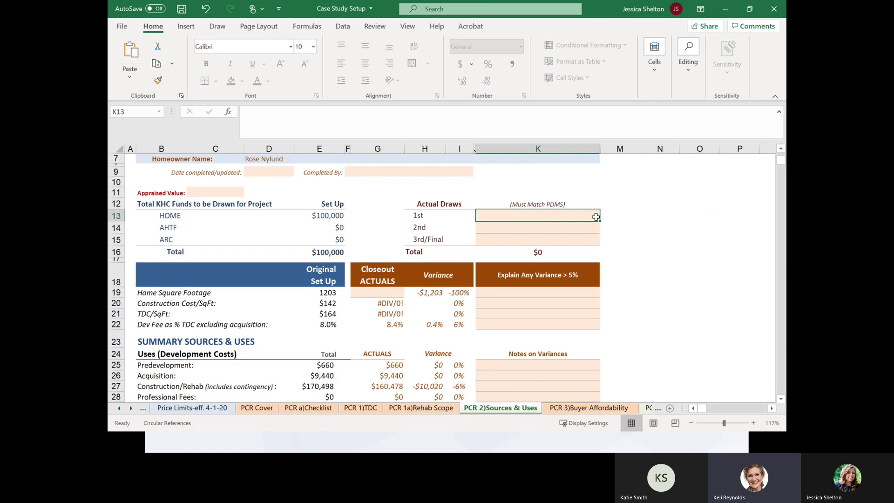
text(45000)
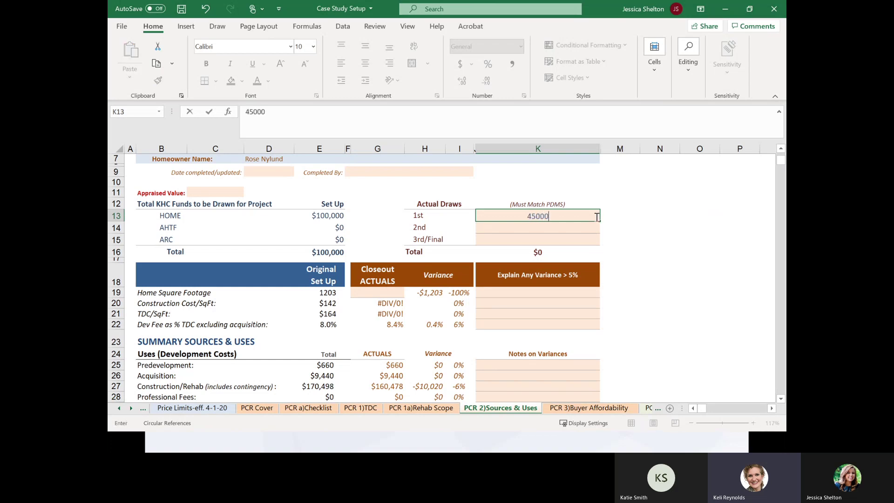
key(Return)
text(45)
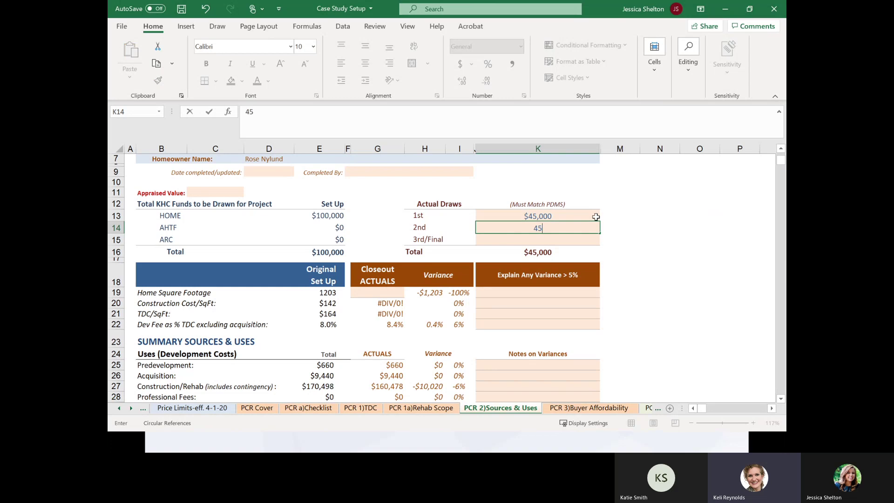
text(,000)
key(Return)
text(1)
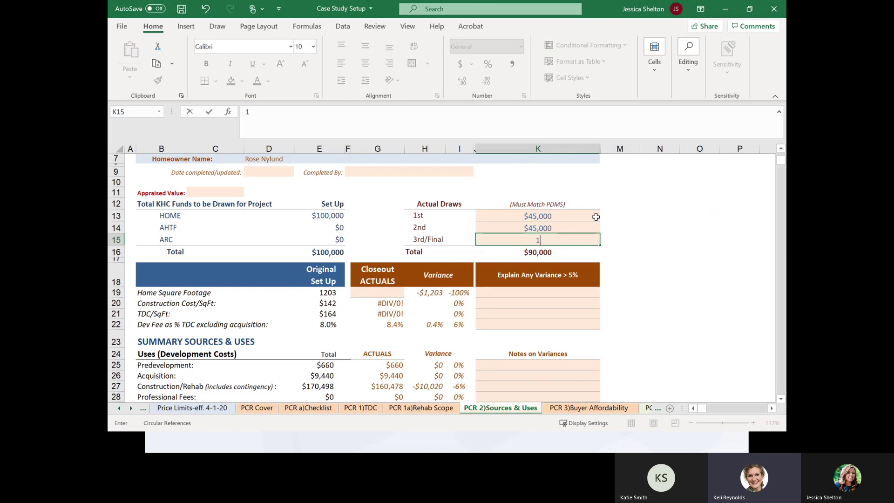
text(0,0000)
key(Return)
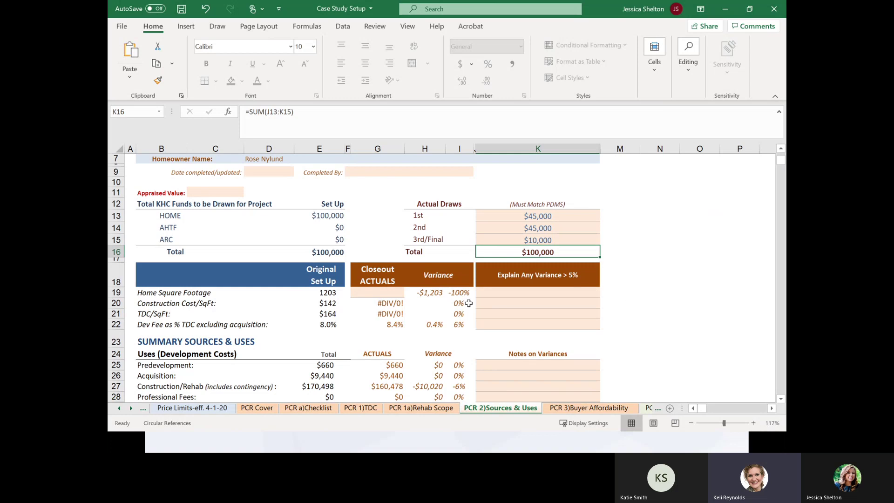
Step: Enter 1203 as the closeout actual for Home Square Footage
click(396, 299)
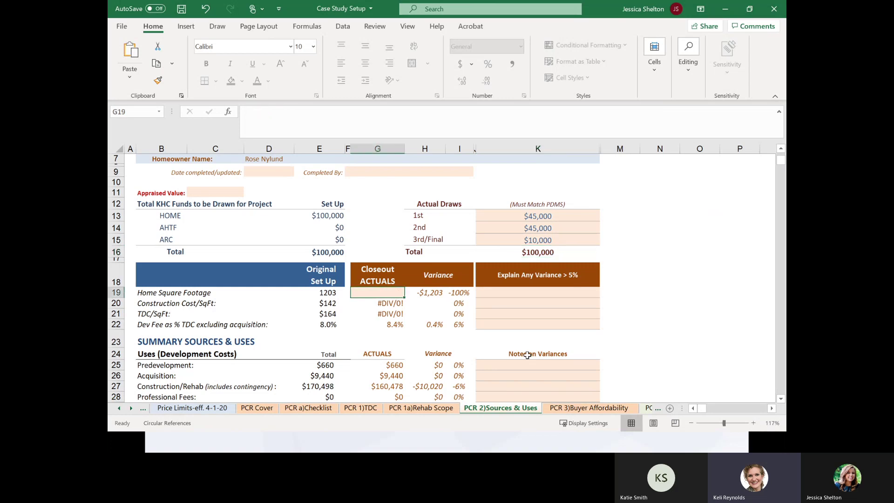
text(1203)
key(Return)
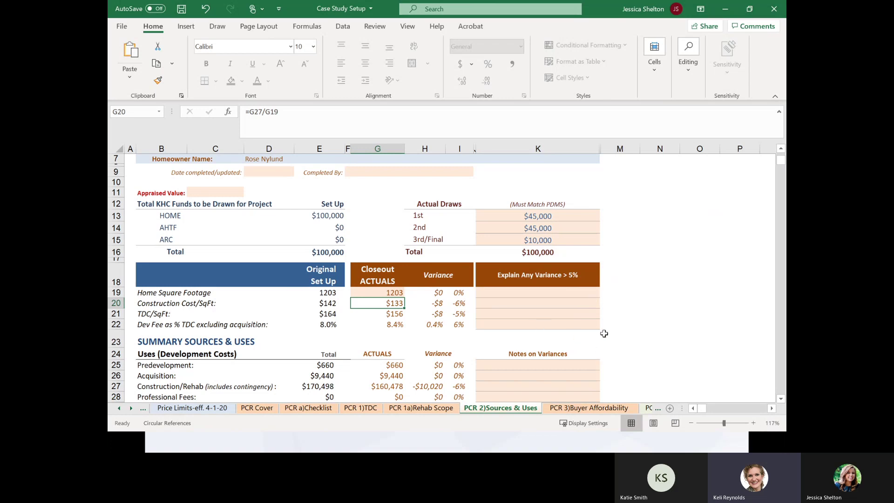
Step: Explain the Construction/Rehab variance under Uses with the note "Cost lower than estimated"
scroll(603, 334, down, 1)
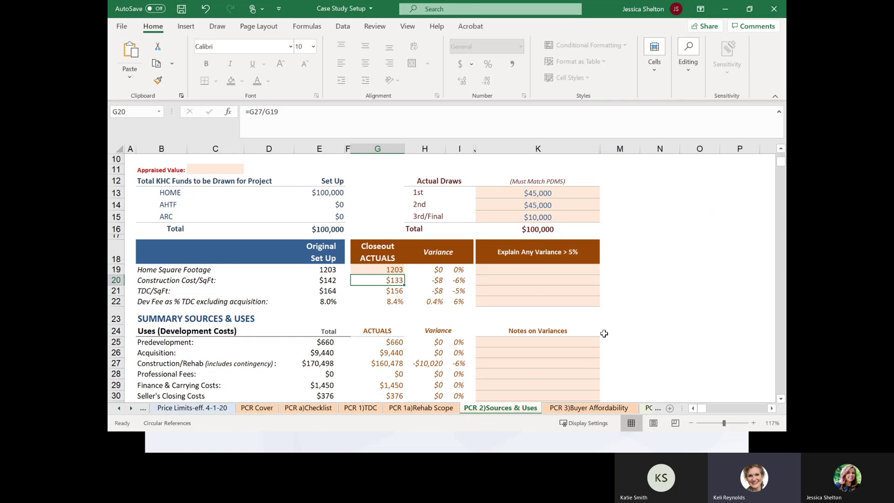
scroll(603, 333, down, 2)
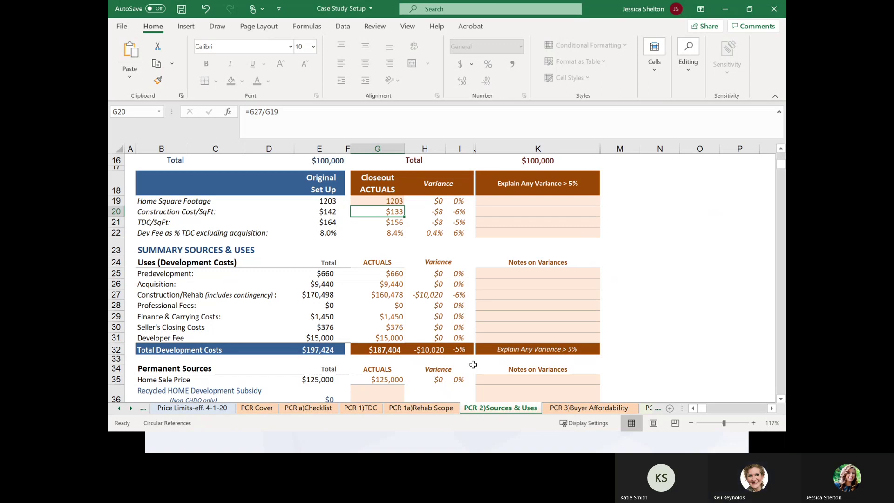
scroll(473, 362, down, 1)
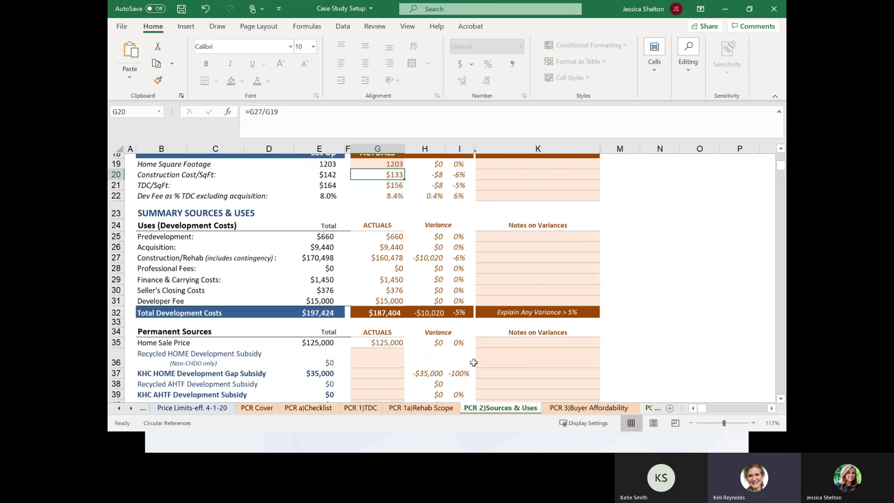
scroll(473, 362, down, 2)
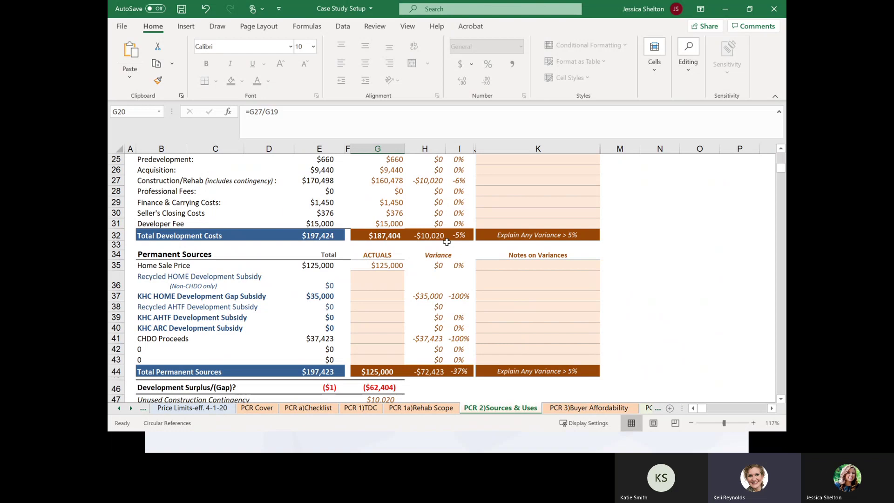
scroll(446, 242, up, 1)
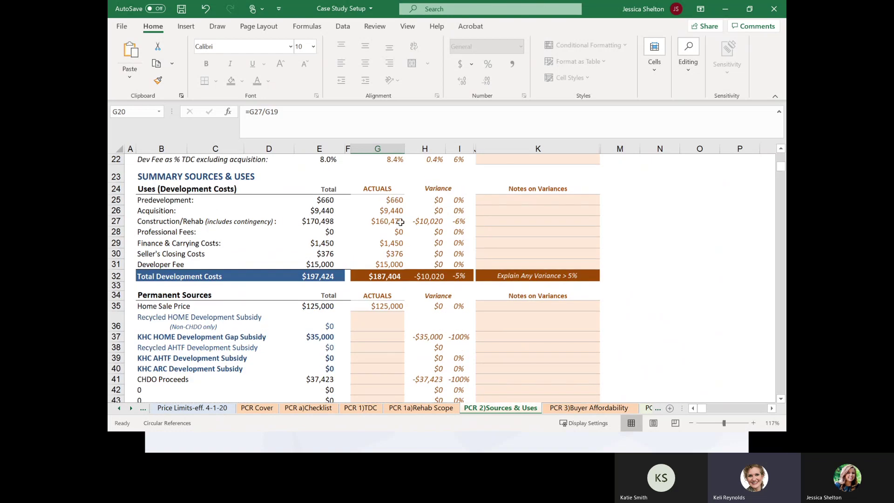
click(493, 214)
click(502, 226)
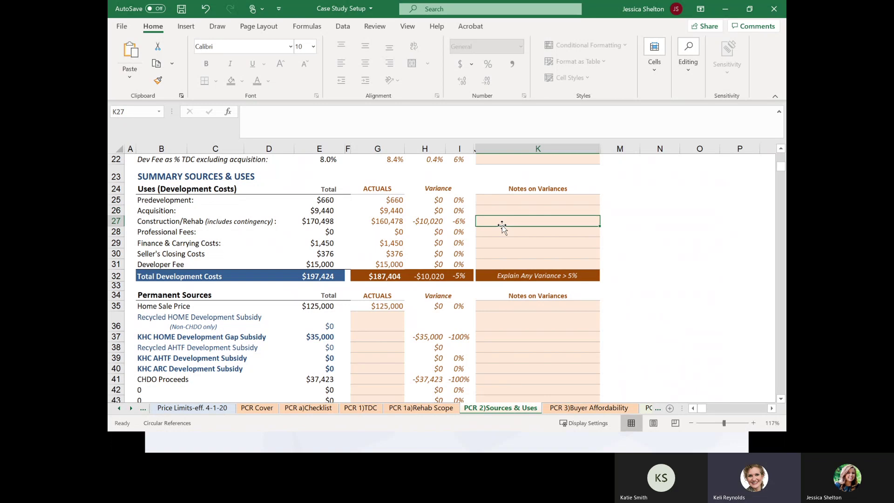
text(Cos)
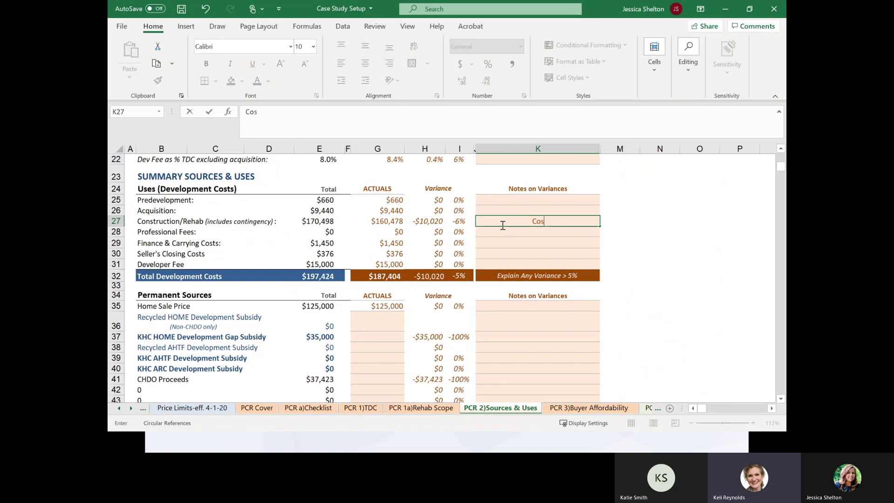
text(t loweer)
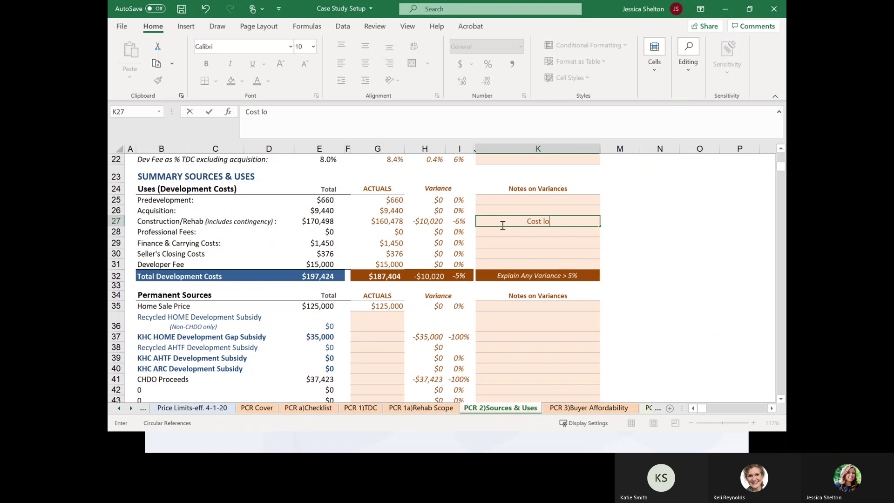
key(BackSpace)
key(BackSpace)
text(r than estimated)
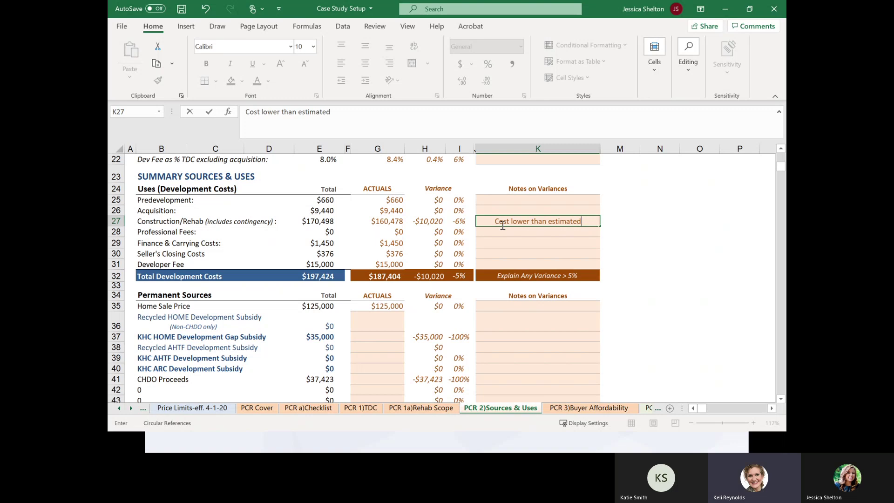
key(ctrl+Return)
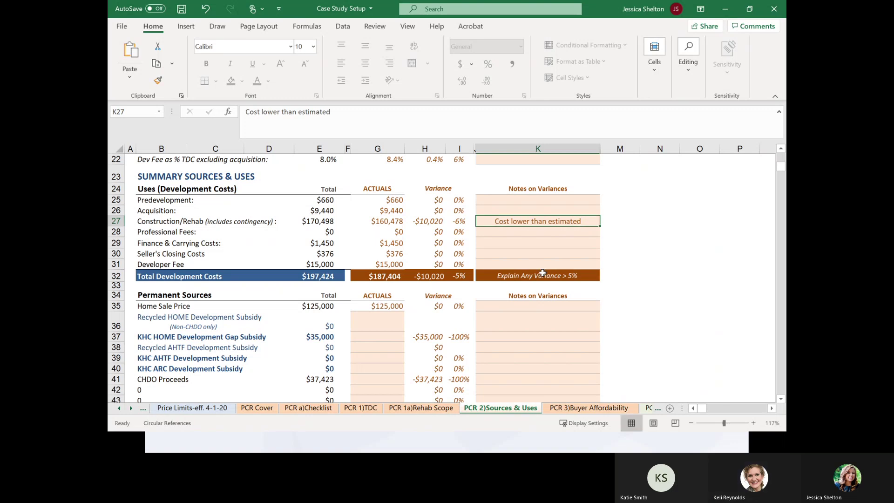
Step: Enter 35000 as the KHC HOME Development Gap Subsidy actual under Permanent Sources
click(554, 323)
scroll(405, 377, down, 1)
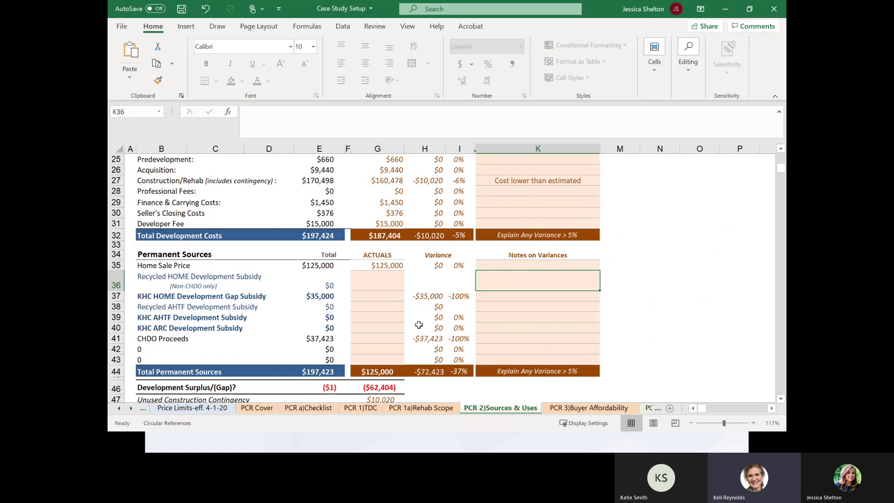
click(399, 298)
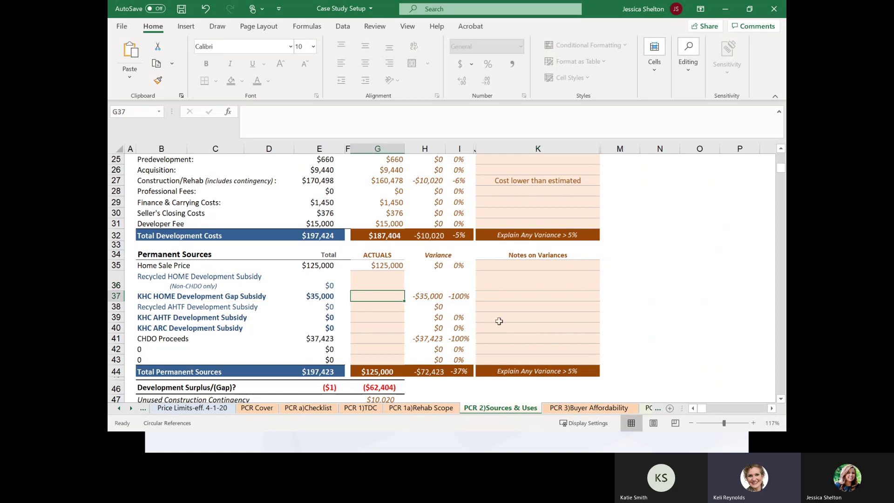
text(35)
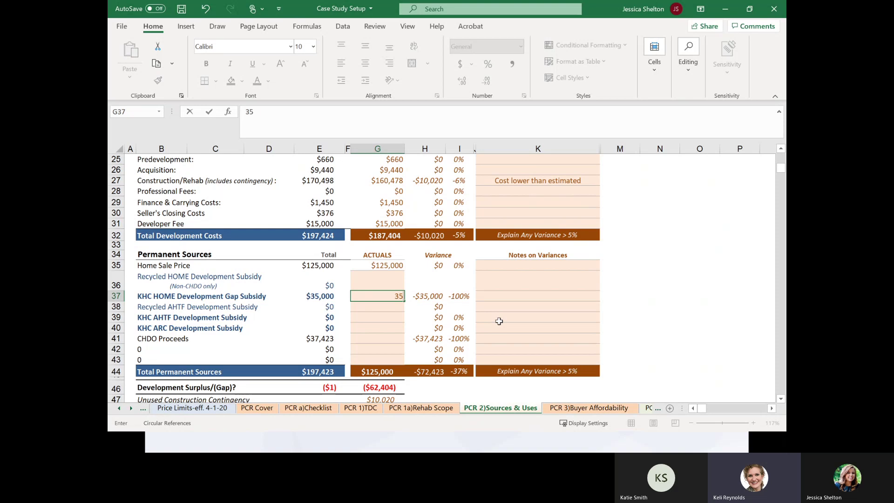
text(,00000)
key(Return)
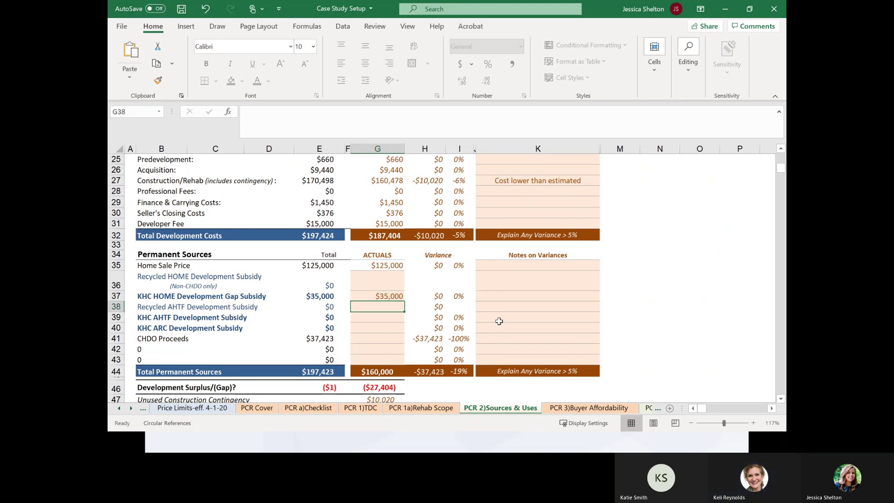
Step: Try 37423 as the CHDO Proceeds actual under Permanent Sources, and clear that entry
click(393, 340)
text(37423)
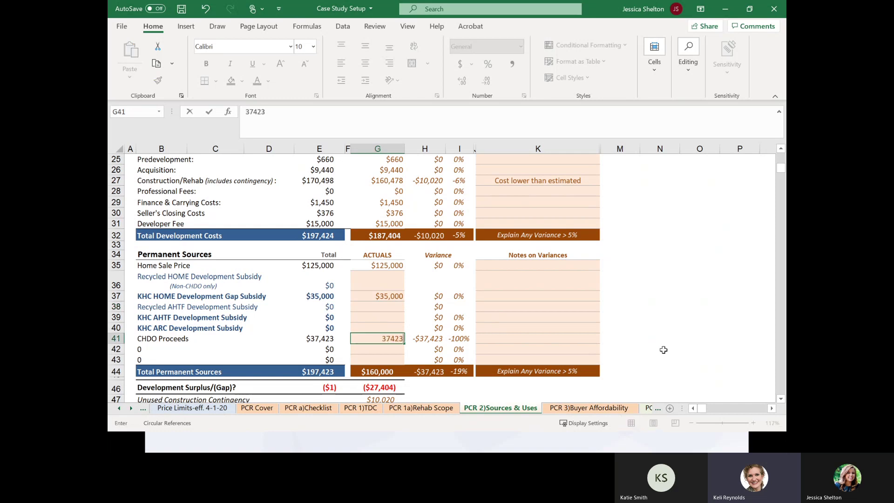
key(Return)
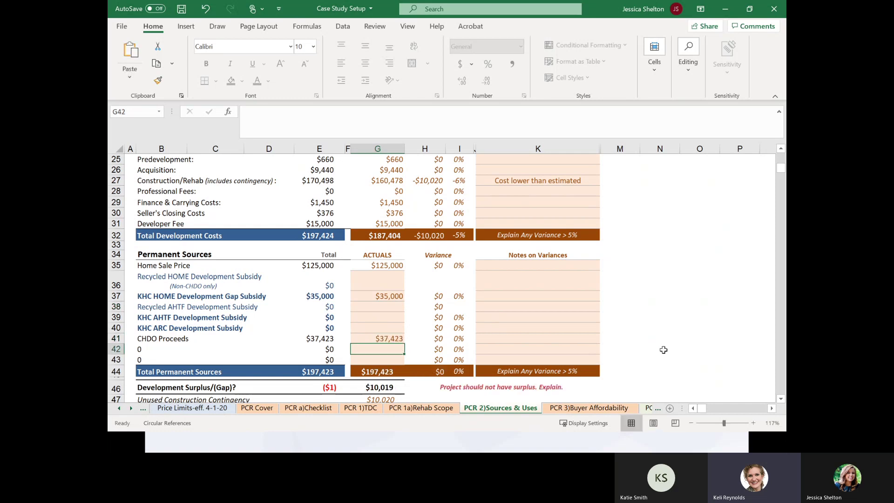
click(395, 338)
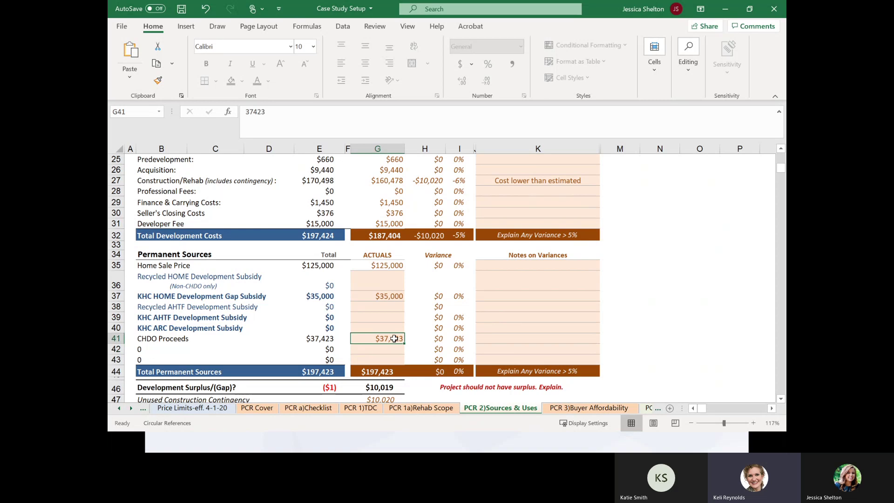
key(BackSpace)
key(Up)
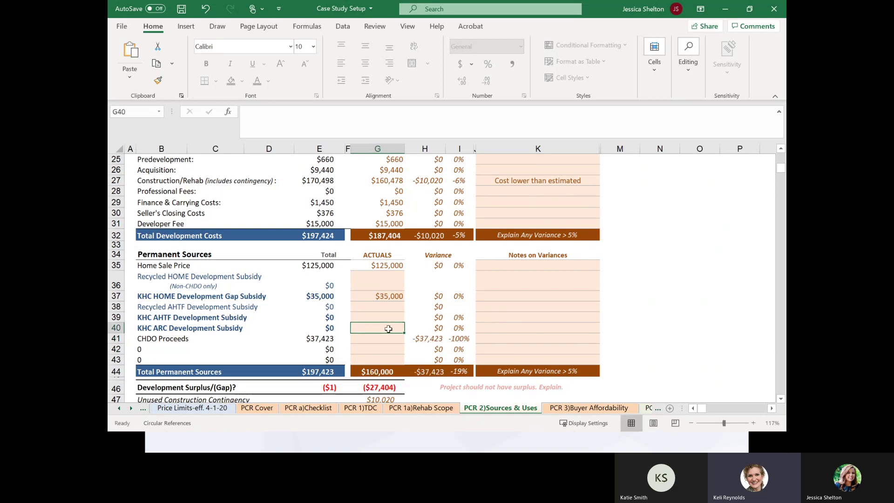
Step: Set the CHDO Proceeds actual under Permanent Sources to 27404
click(386, 342)
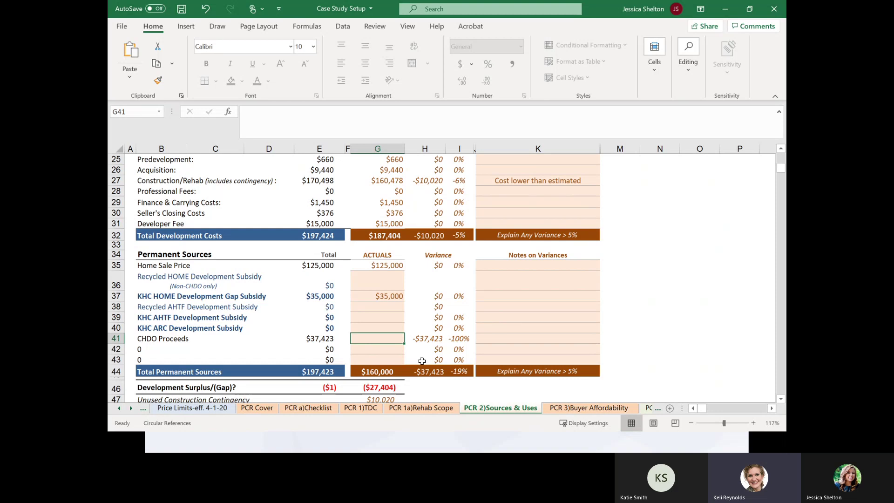
text(27,)
text(404)
key(Return)
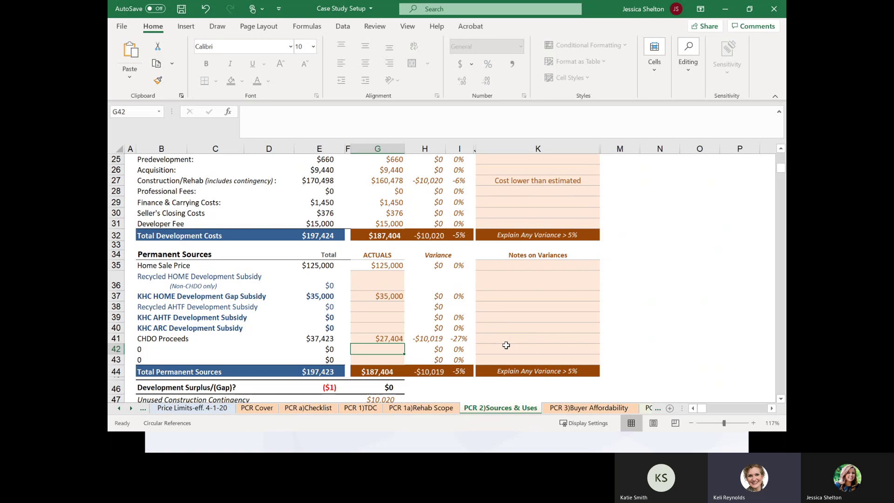
Step: Enter 82047 as the Conventional Bank Construction Loan actual under Interim Construction Financing/Funding
scroll(505, 345, down, 1)
scroll(506, 345, down, 1)
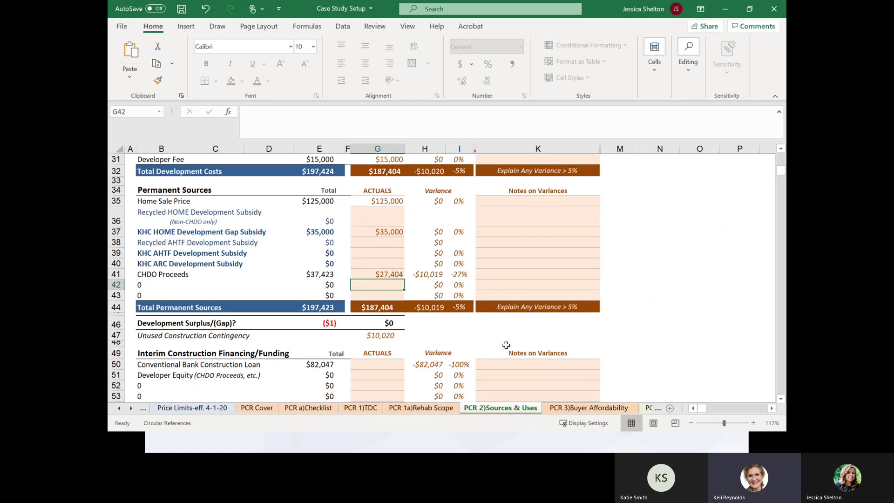
scroll(506, 344, down, 1)
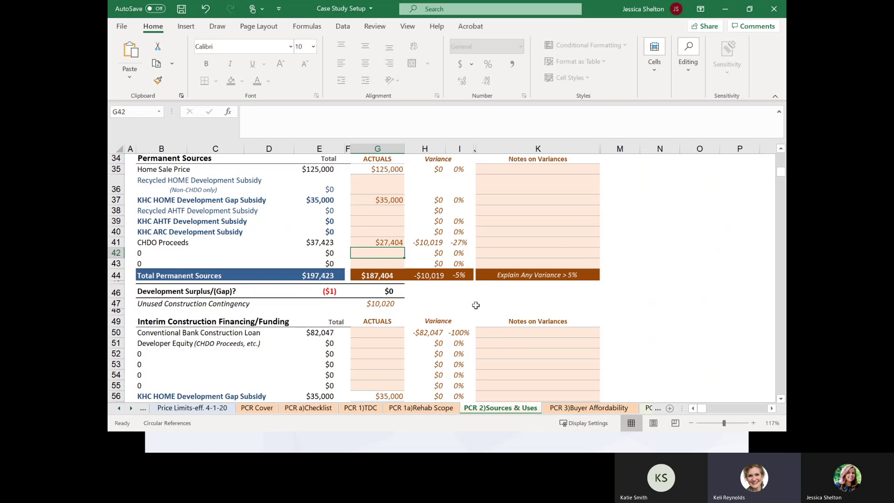
scroll(475, 305, down, 3)
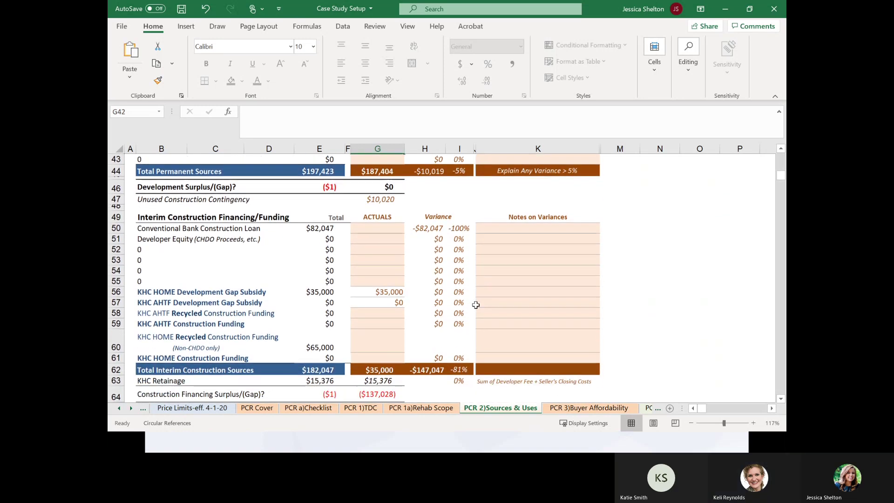
click(381, 227)
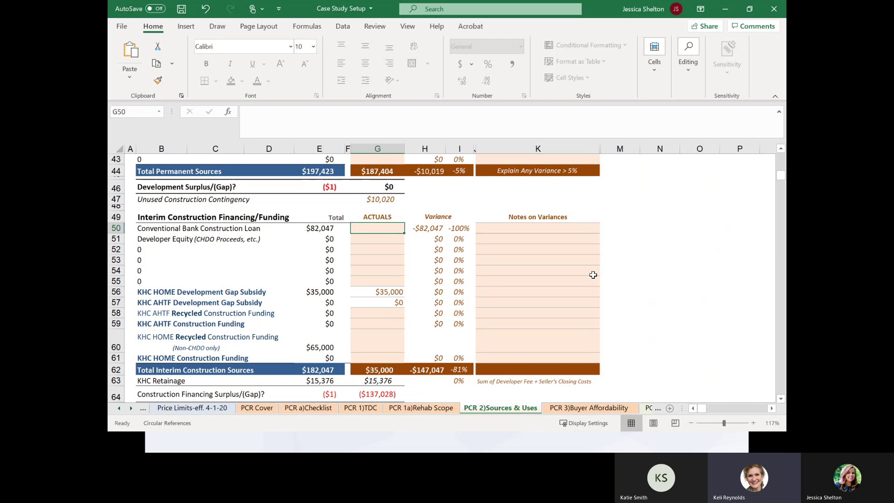
text(82)
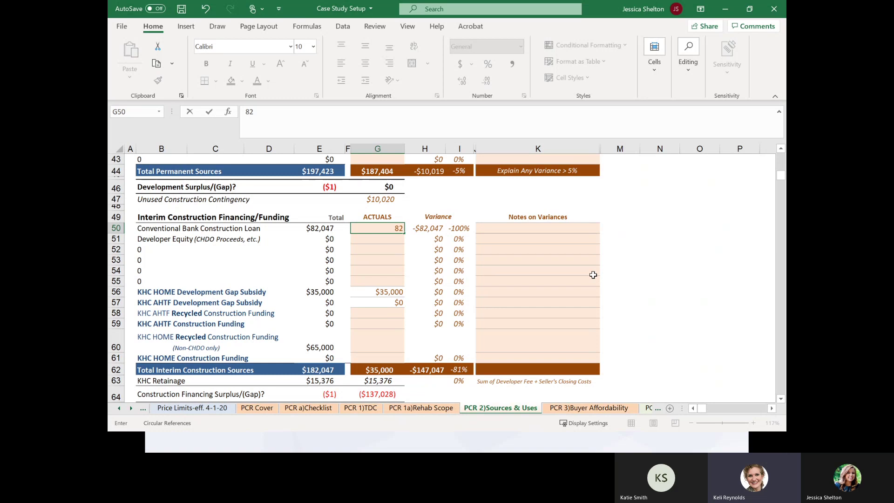
text(047)
key(Return)
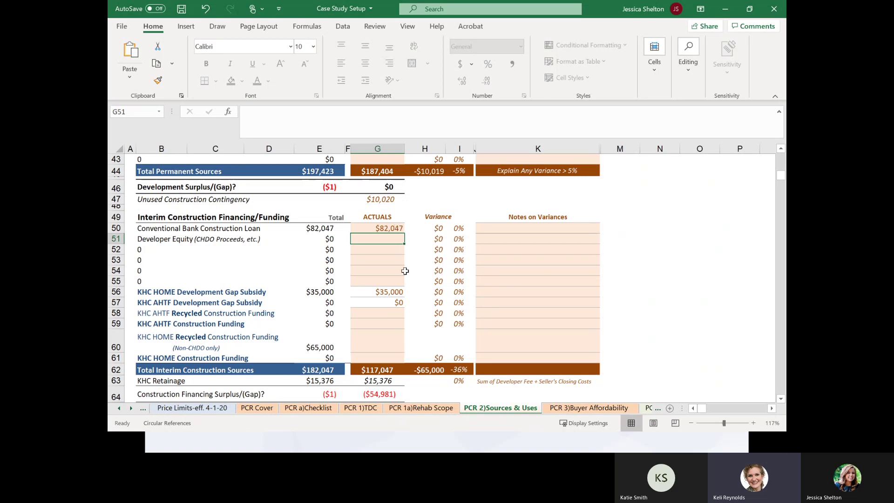
Step: Enter 65000 as the KHC HOME Construction Funding actual under Interim Construction Financing/Funding
click(398, 344)
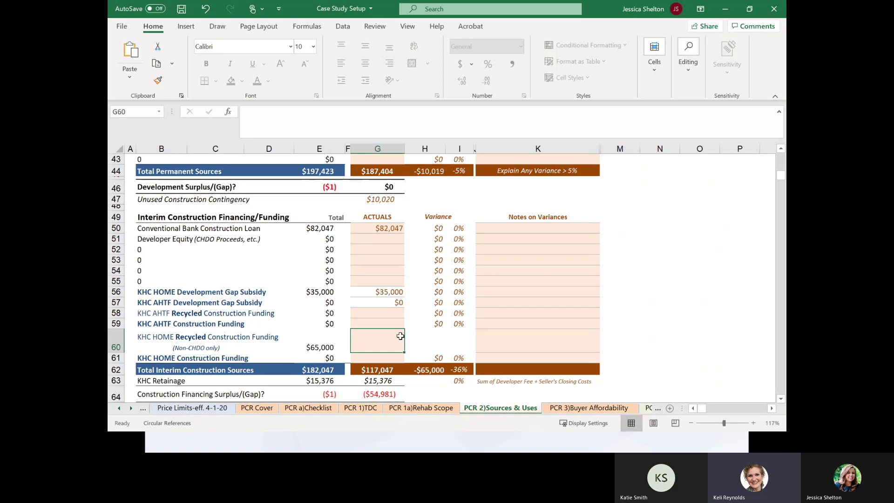
click(388, 359)
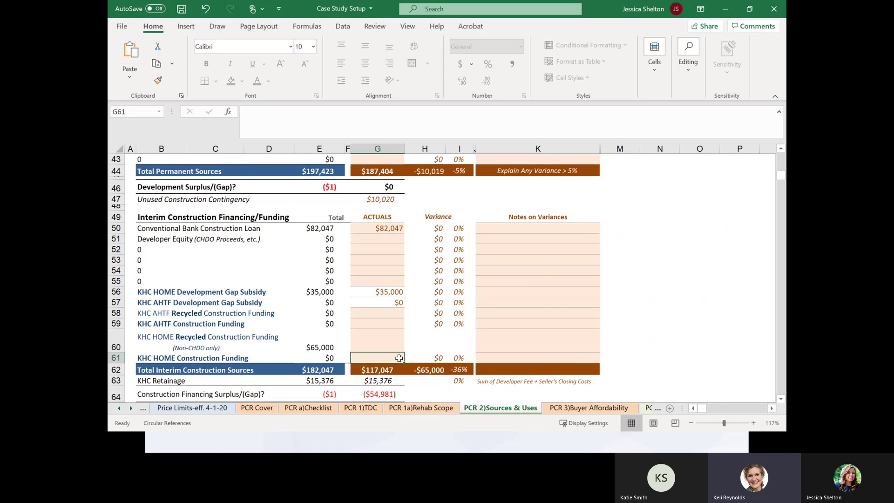
text(65000)
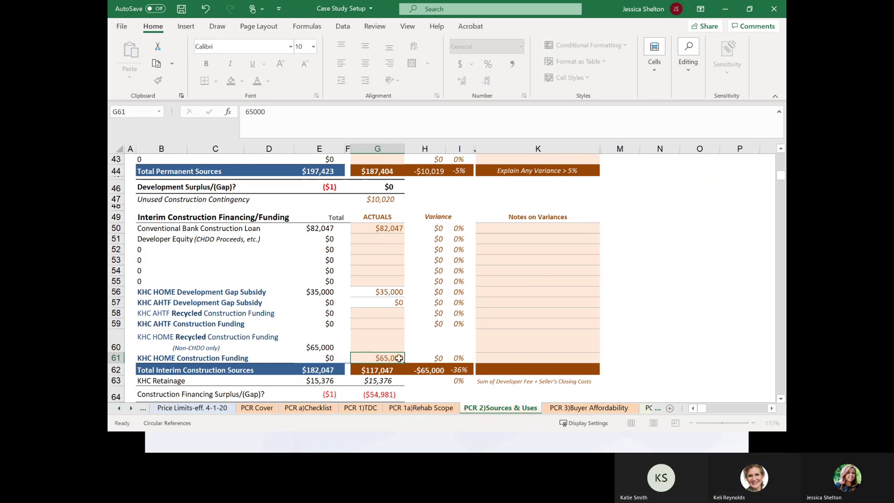
key(Return)
Step: Replace the Conventional Bank Construction Loan actual under Interim Construction Financing/Funding with 72028
scroll(431, 325, down, 5)
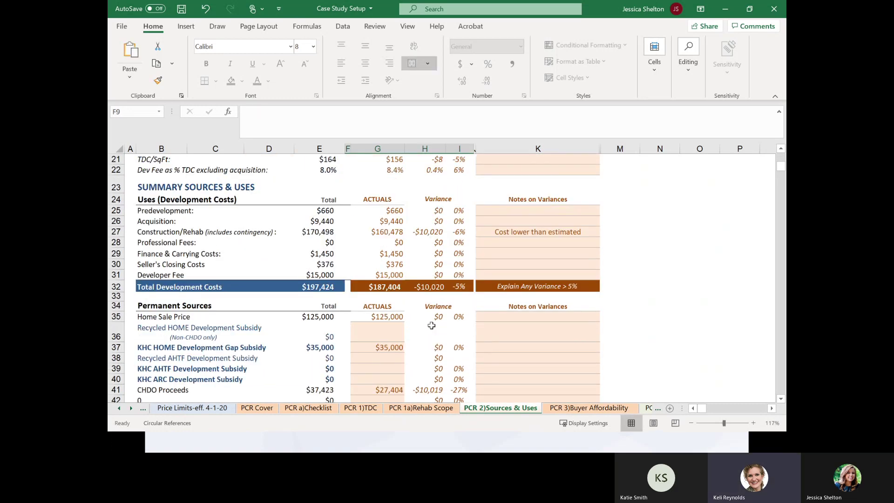
scroll(431, 325, down, 1)
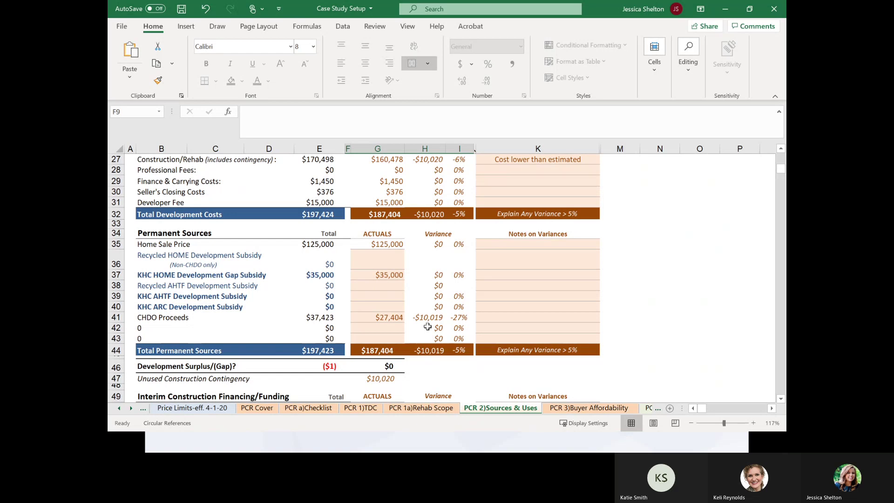
click(400, 339)
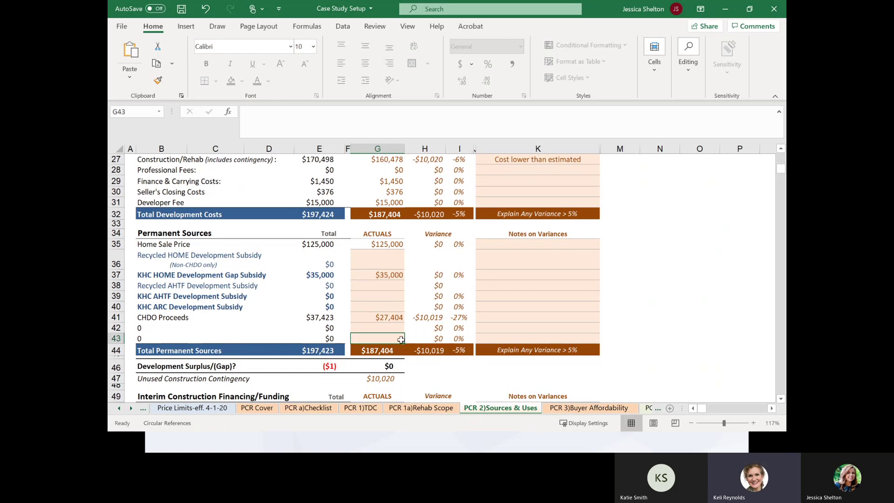
scroll(401, 339, down, 7)
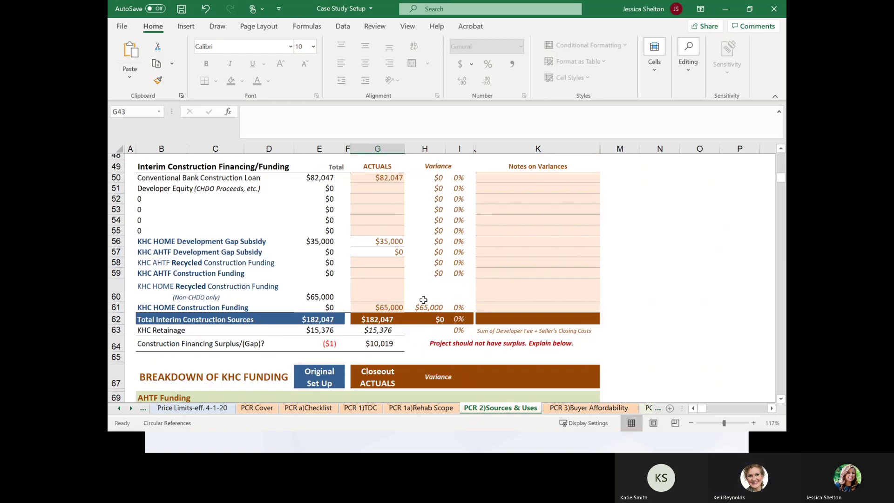
scroll(441, 347, down, 1)
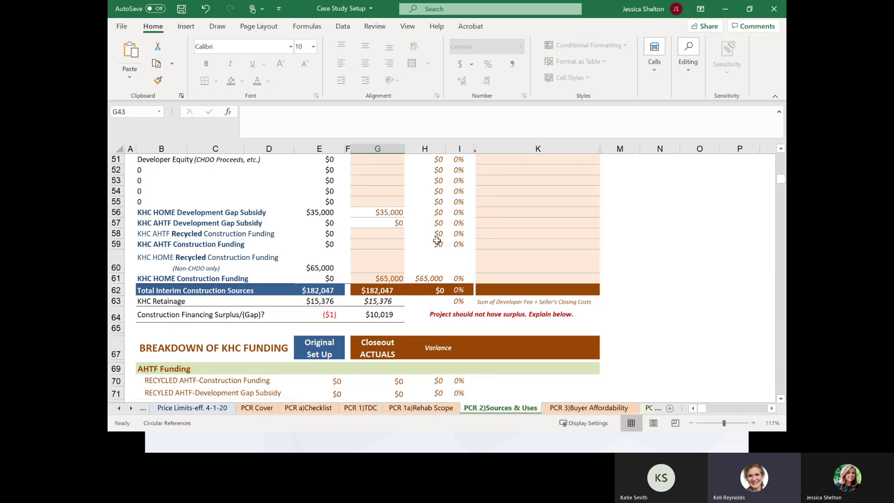
scroll(437, 239, up, 2)
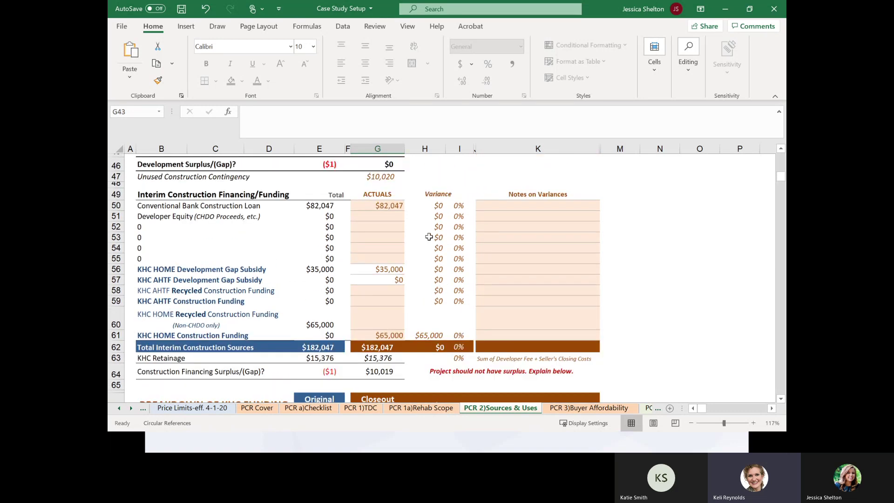
click(396, 206)
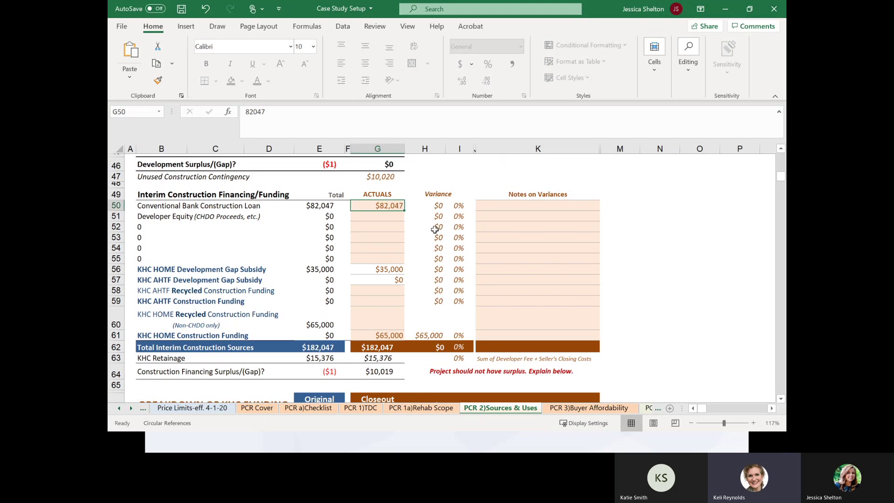
key(BackSpace)
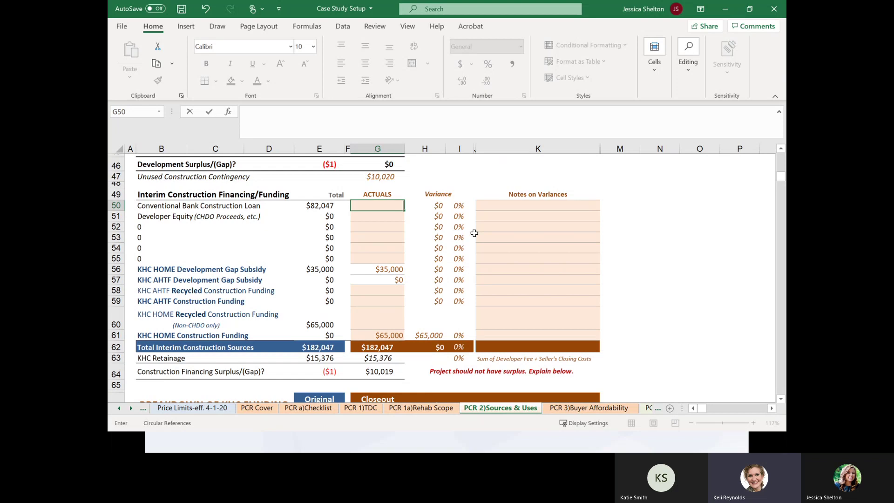
click(499, 228)
click(388, 205)
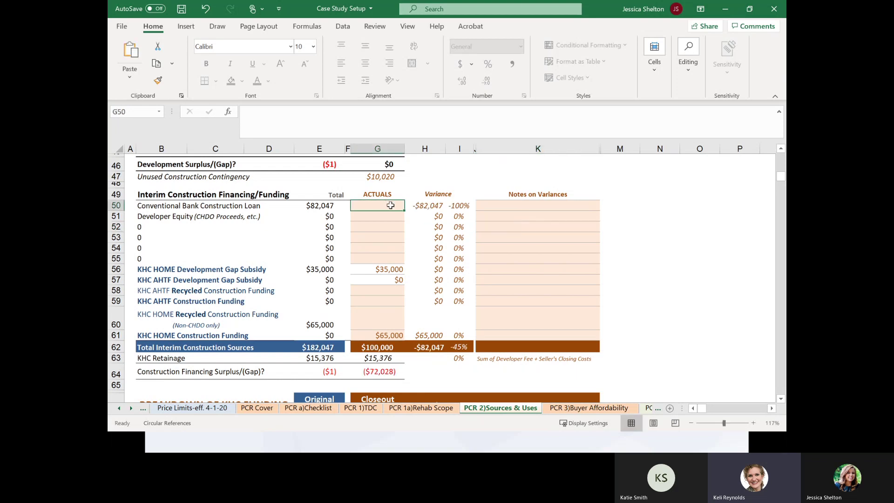
text(72,028)
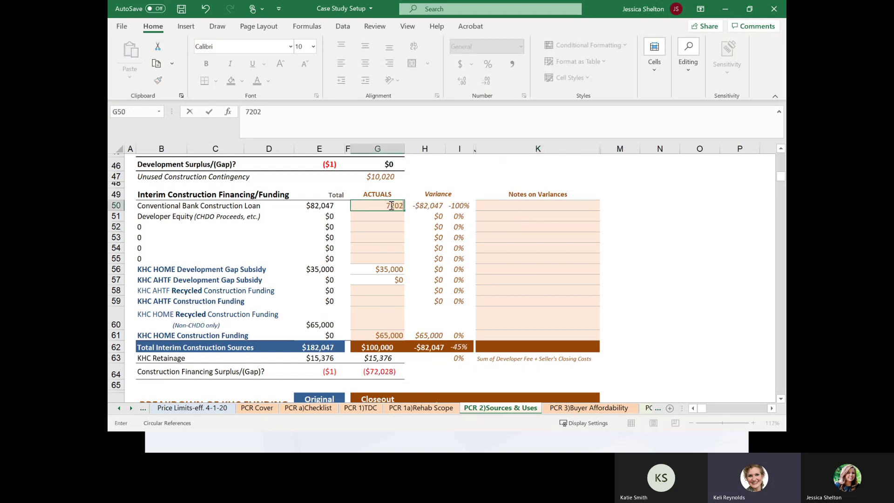
key(Return)
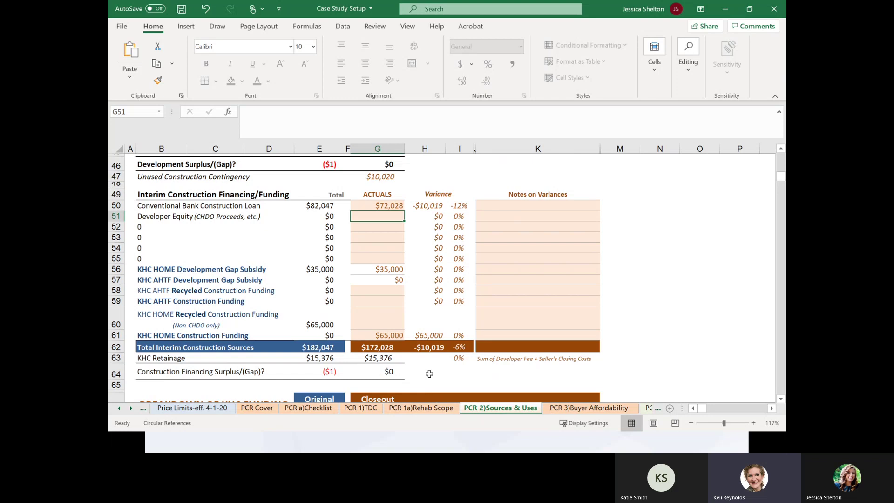
scroll(428, 368, down, 1)
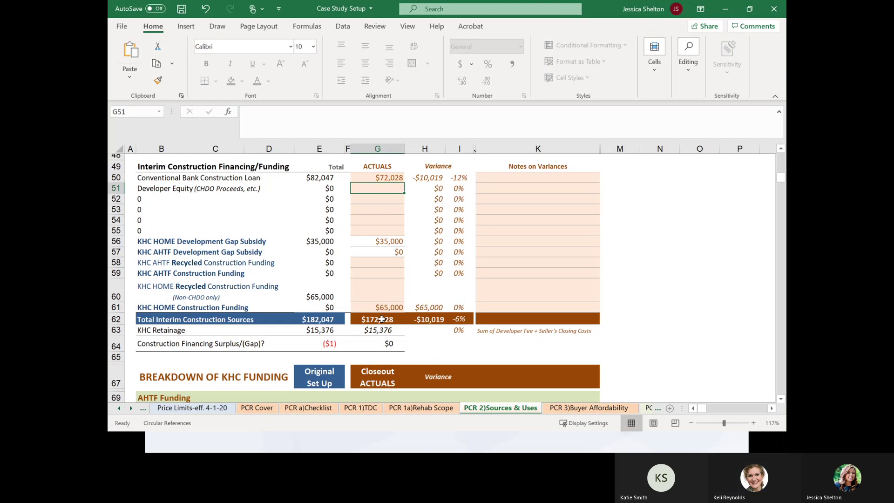
key(BackSpace)
key(ctrl+Return)
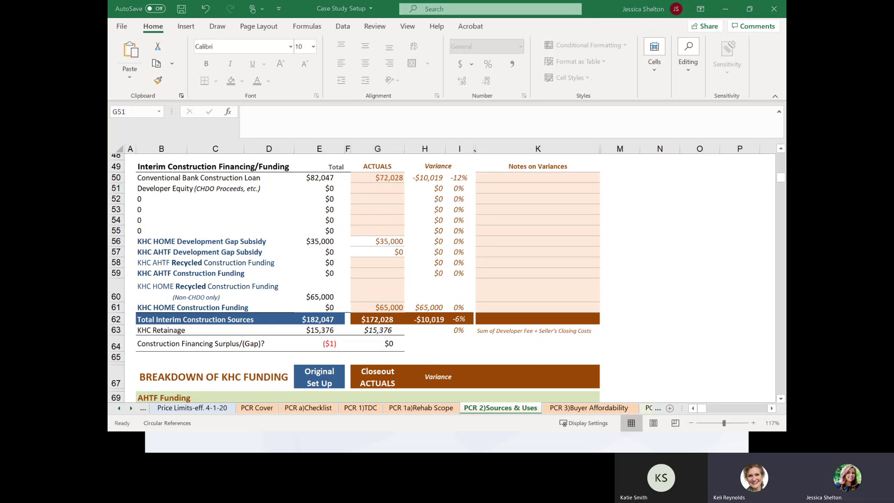
click(386, 316)
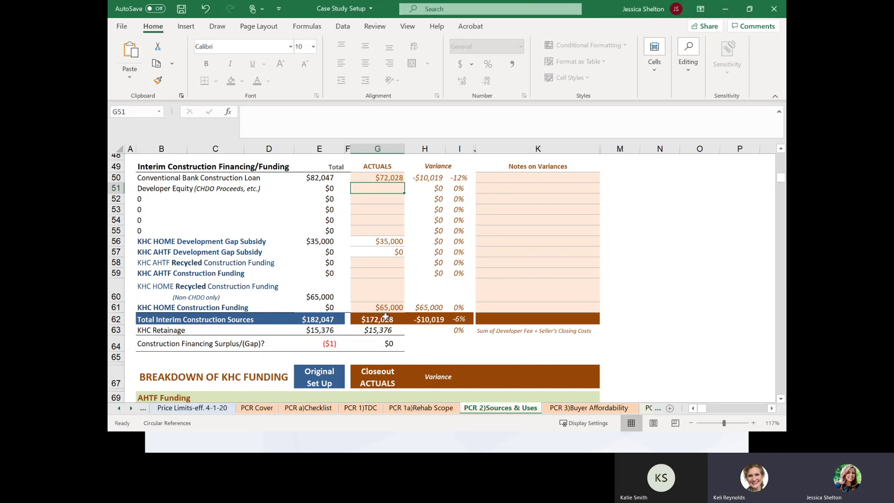
click(392, 305)
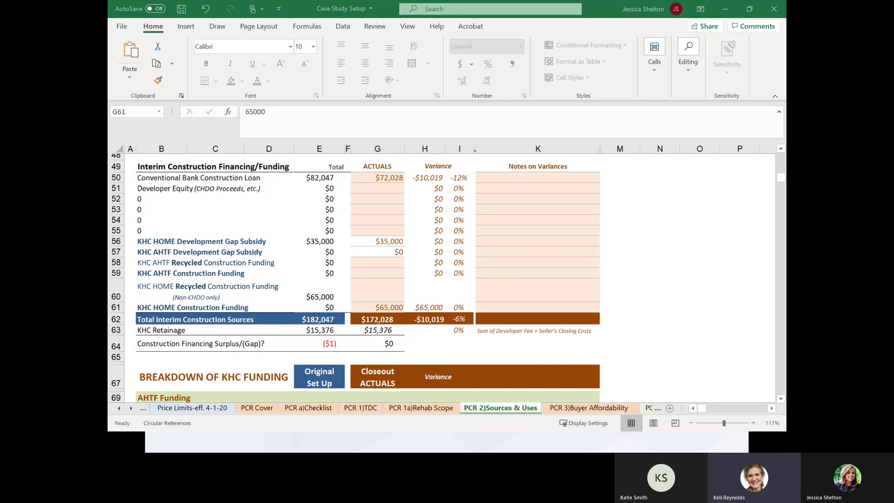
Step: Set the surplus HOME treatment in the KHC HOME Funding breakdown to "Retained as CHDO Proceeds."
scroll(470, 343, down, 2)
scroll(470, 343, down, 4)
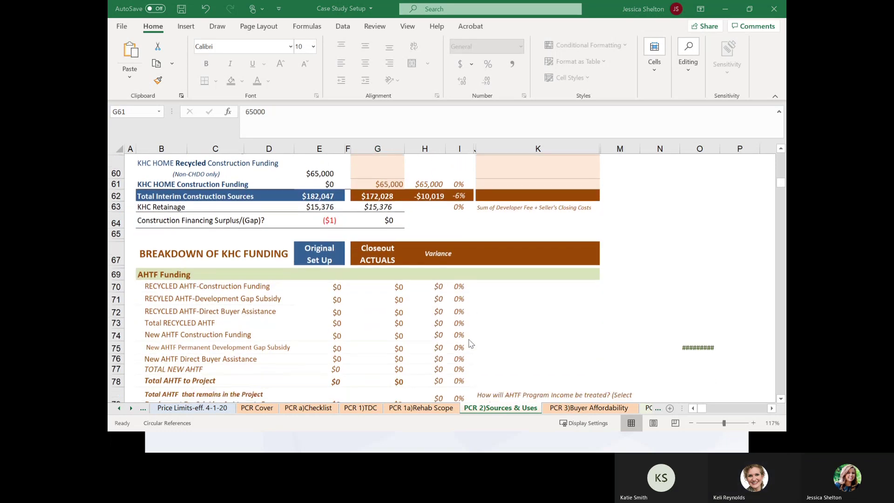
scroll(494, 328, down, 1)
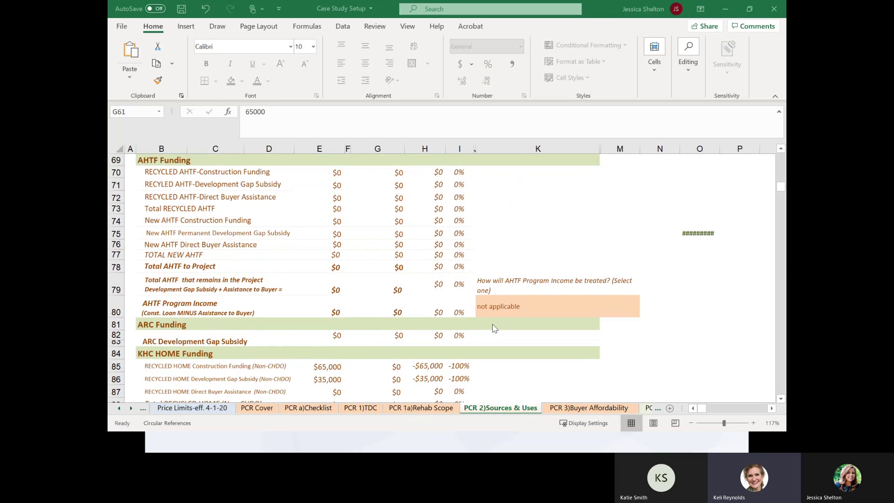
scroll(494, 328, down, 4)
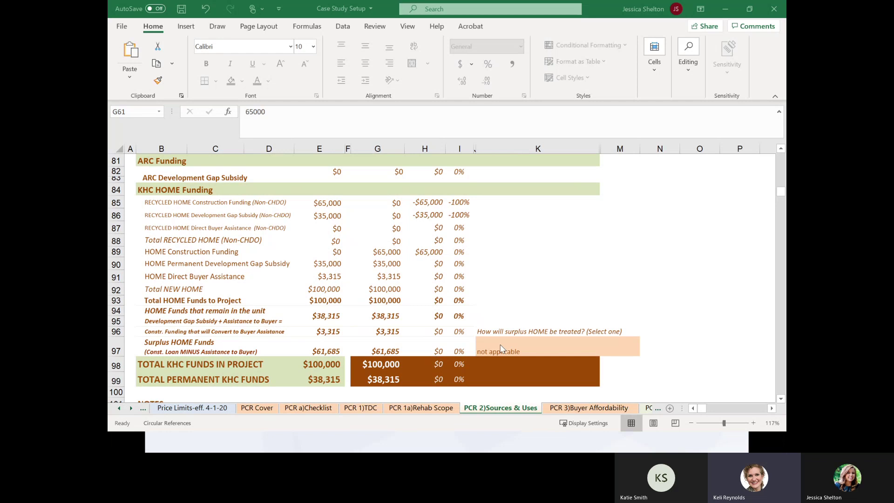
click(605, 349)
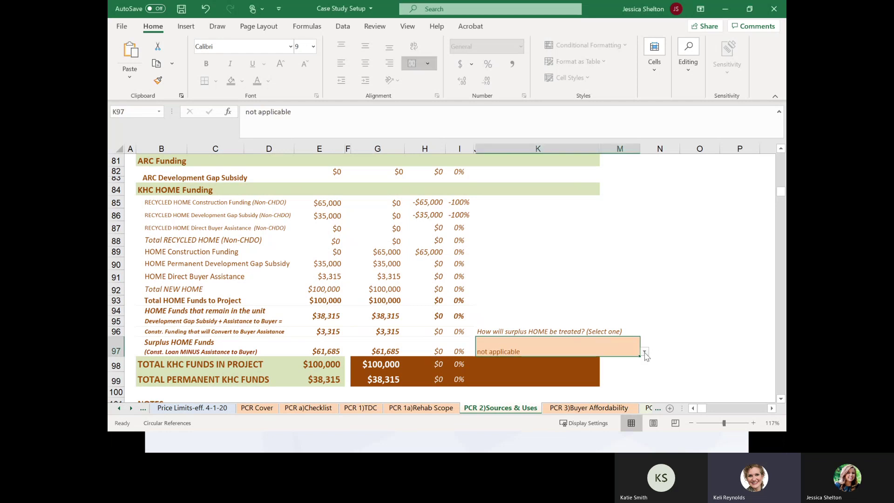
click(646, 352)
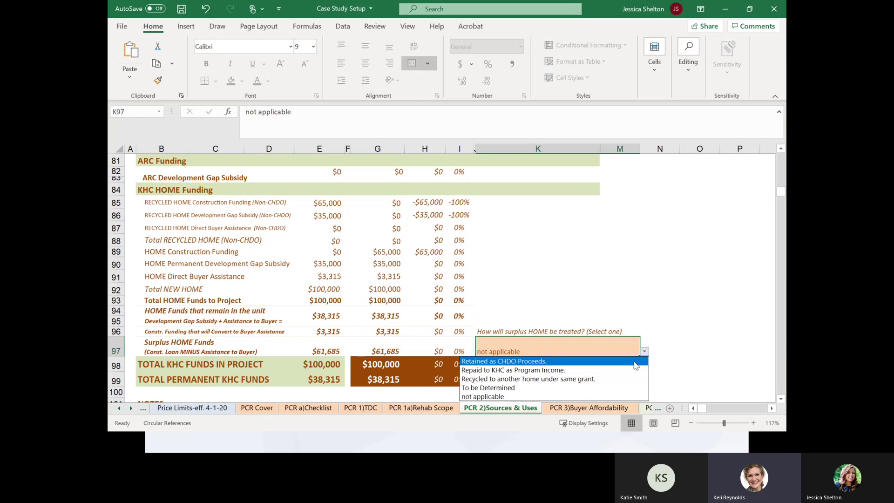
click(636, 361)
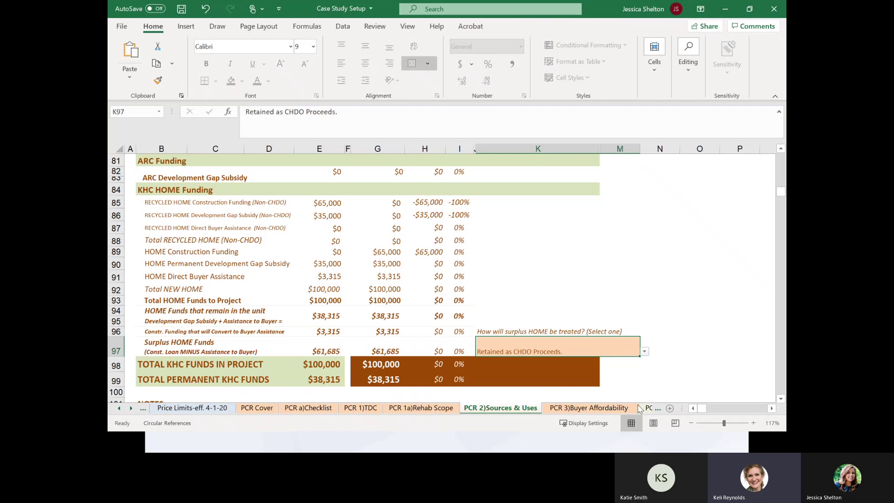
Step: Review the contract and subcontract tables on the MBE-WBE sheet, and open the LBP-Homebuyer sheet
click(131, 408)
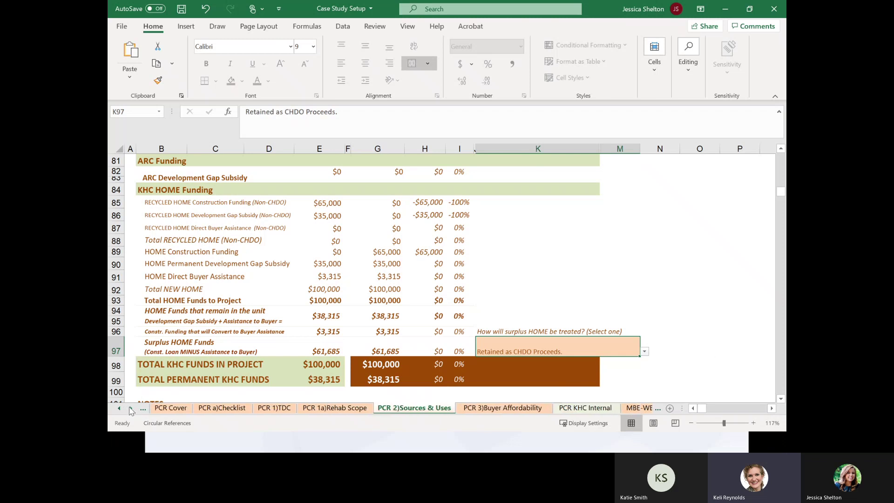
click(131, 408)
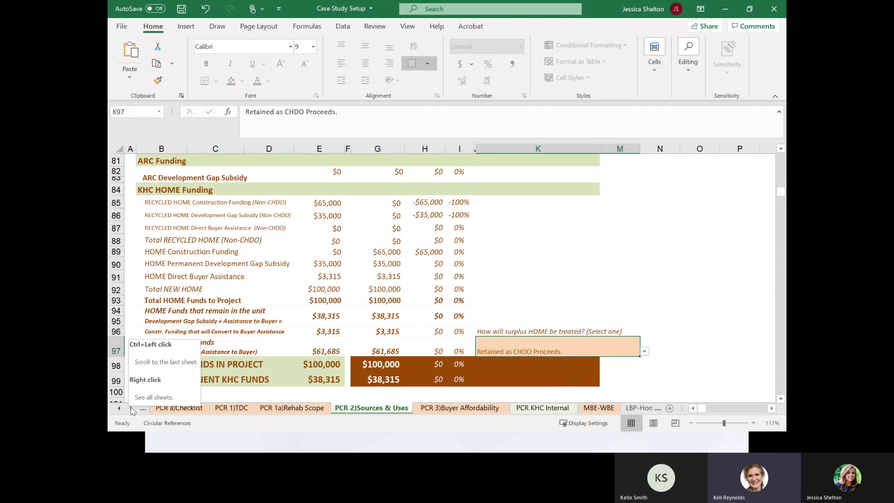
click(599, 407)
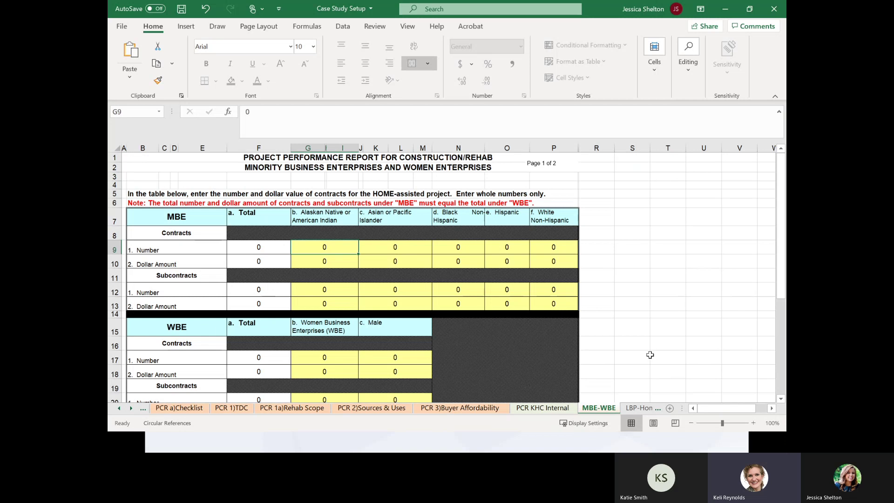
scroll(650, 354, down, 1)
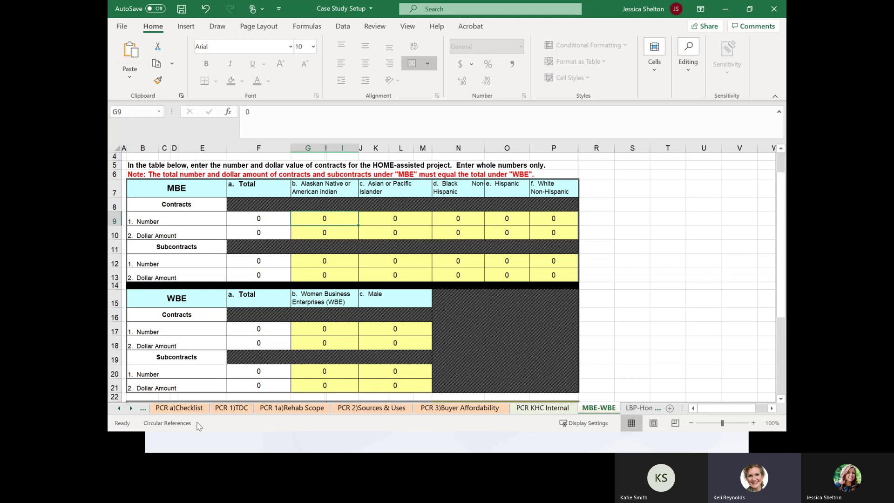
click(633, 408)
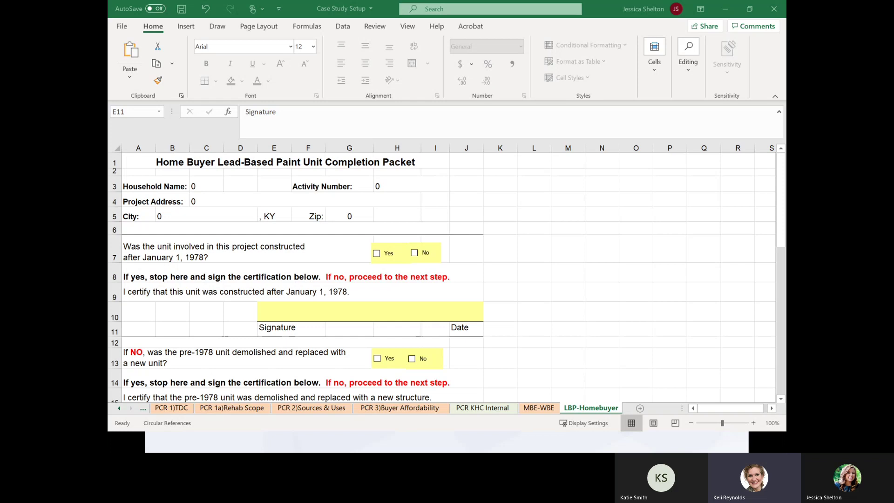
Step: Switch to the presentation slide show and advance to the Learning Opportunities slide
key(alt+Tab)
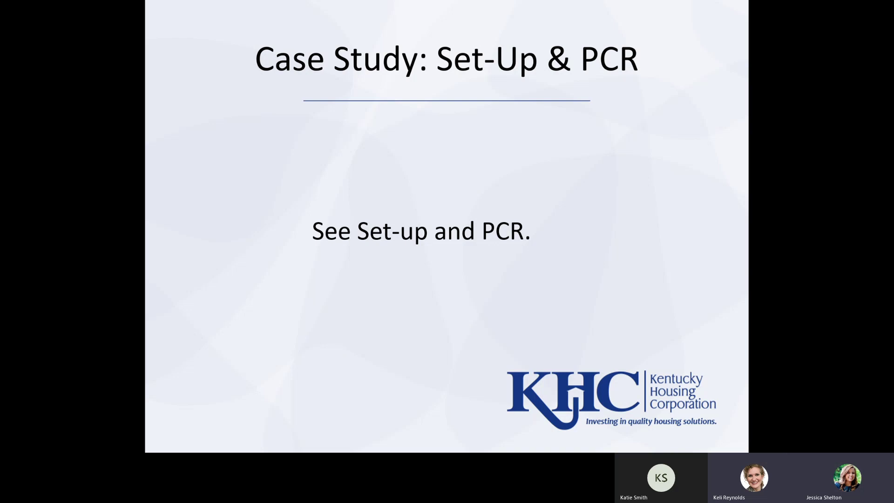
key(Right)
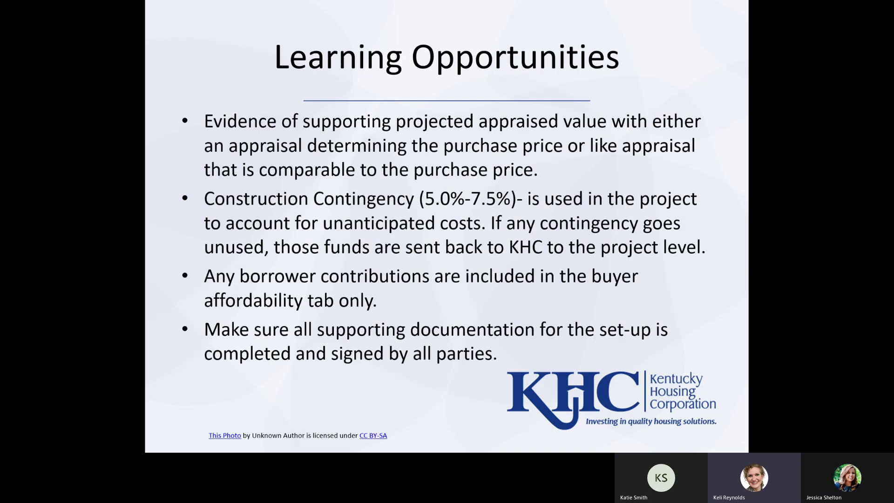